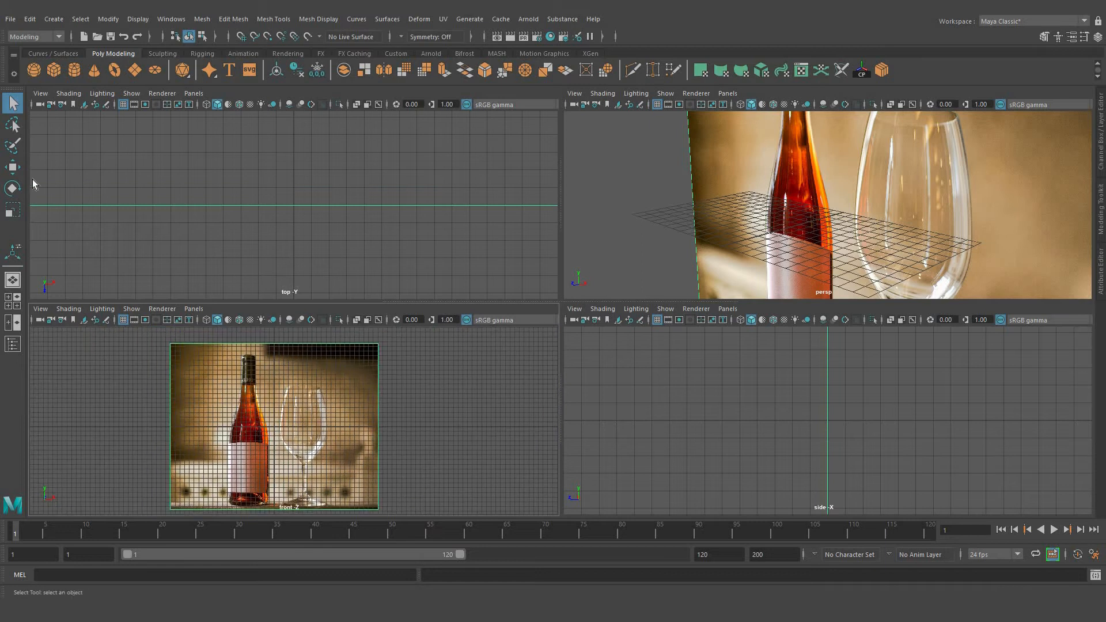
Step: Scale the wine bottle reference image plane down uniformly to about 0.333
{"action": "left_click", "coordinate": [13, 210]}
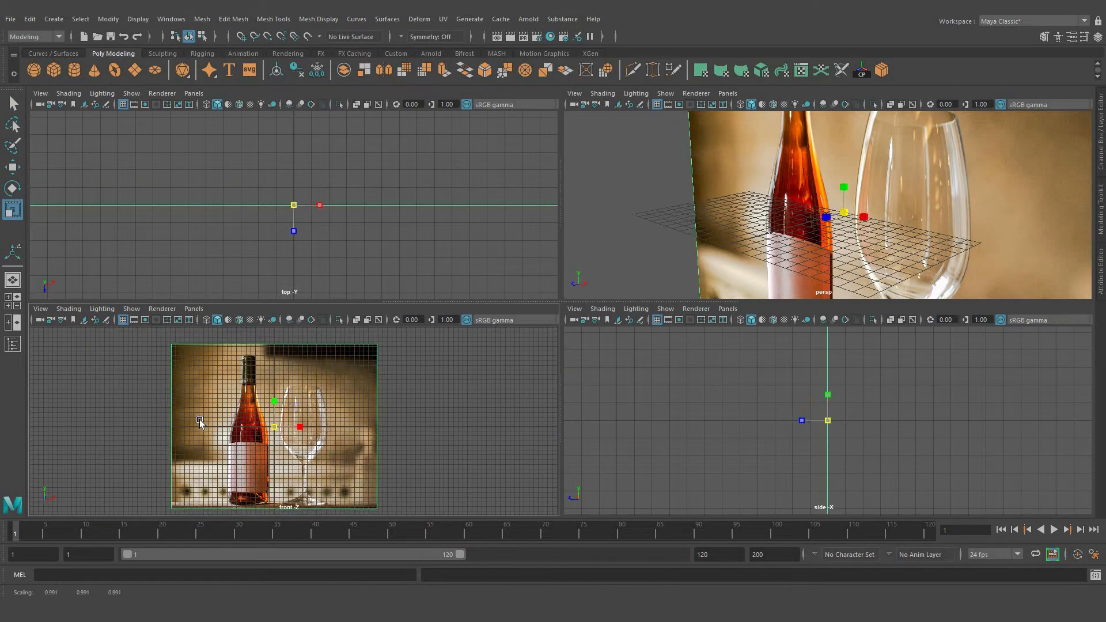
{"action": "middle_click_drag", "start_coordinate": [202, 422], "coordinate": [179, 422]}
{"action": "key", "text": "space"}
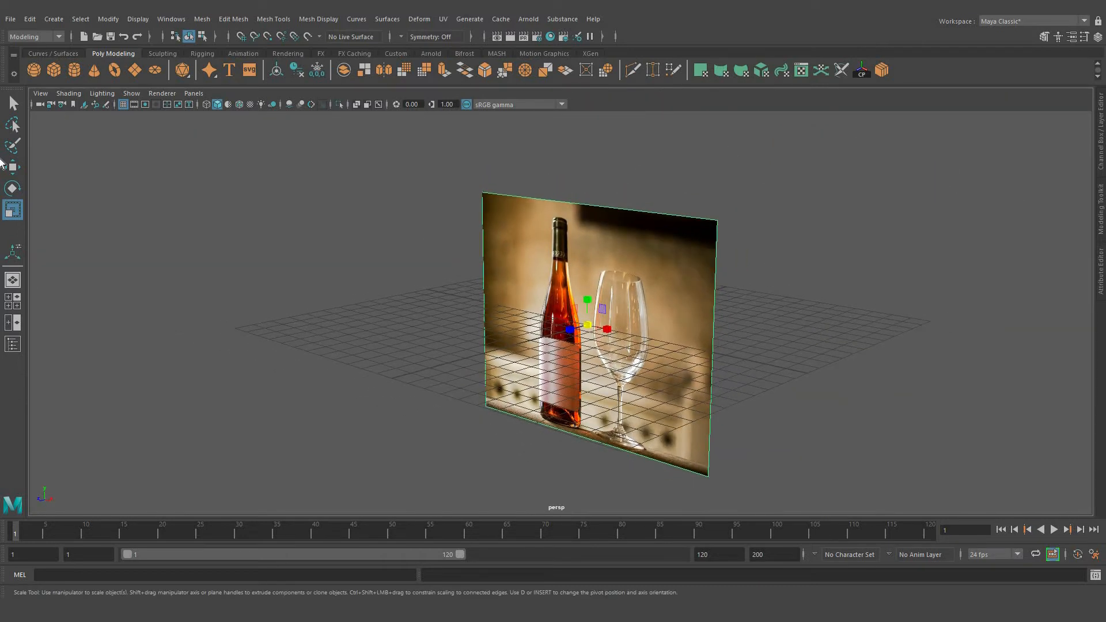
Step: Raise the reference image plane about 5.5 cm so the bottle's base rests at grid level
{"action": "left_click", "coordinate": [13, 167]}
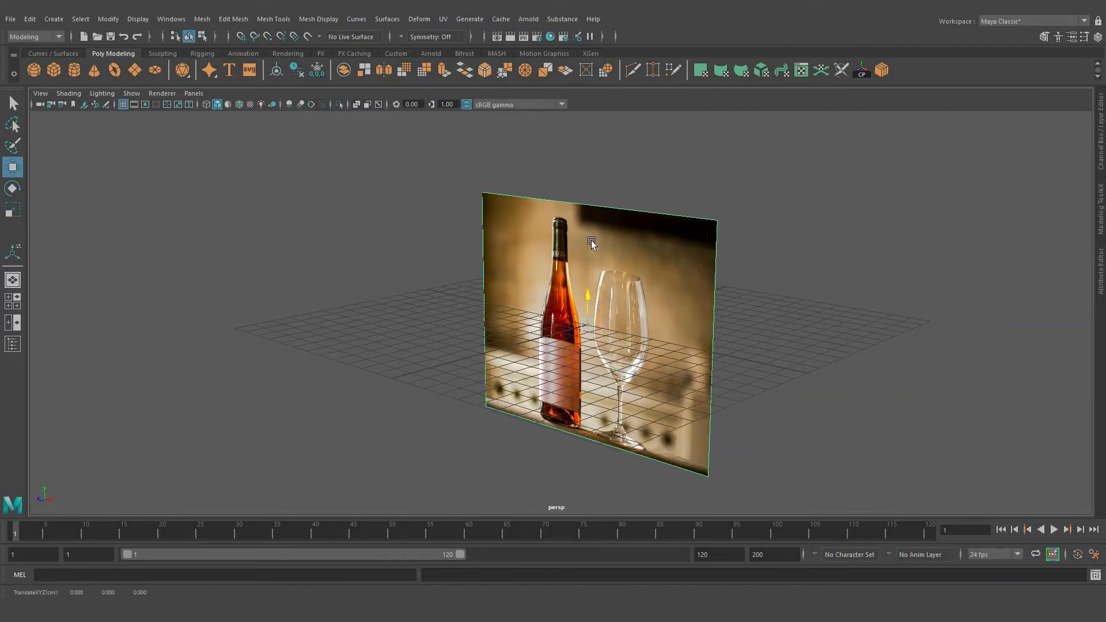
{"action": "left_click_drag", "start_coordinate": [586, 299], "coordinate": [597, 154]}
{"action": "key", "text": "space"}
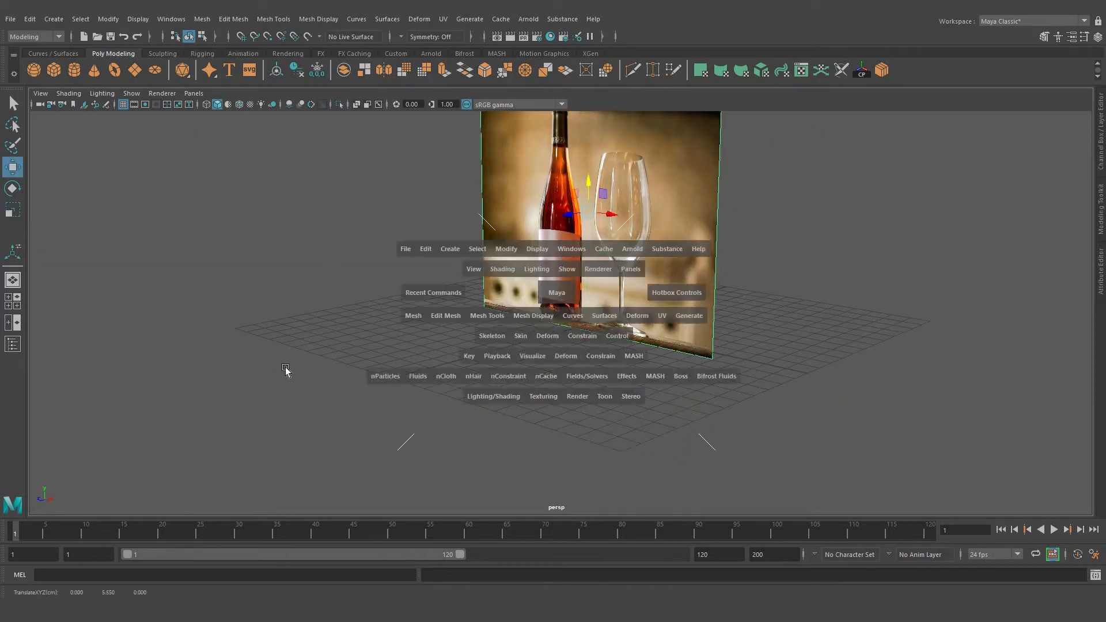
{"action": "key", "text": "space"}
Step: Shift the image plane about 1.82 cm along X to centre the bottle on the front view's vertical axis
{"action": "right_click_drag", "start_coordinate": [1040, 329], "coordinate": [458, 345], "text": "alt"}
{"action": "middle_click_drag", "start_coordinate": [479, 317], "coordinate": [532, 357], "text": "alt"}
{"action": "right_click_drag", "start_coordinate": [532, 356], "coordinate": [541, 239], "text": "alt"}
{"action": "middle_click_drag", "start_coordinate": [541, 240], "coordinate": [571, 252], "text": "alt"}
{"action": "left_click_drag", "start_coordinate": [532, 210], "coordinate": [608, 207]}
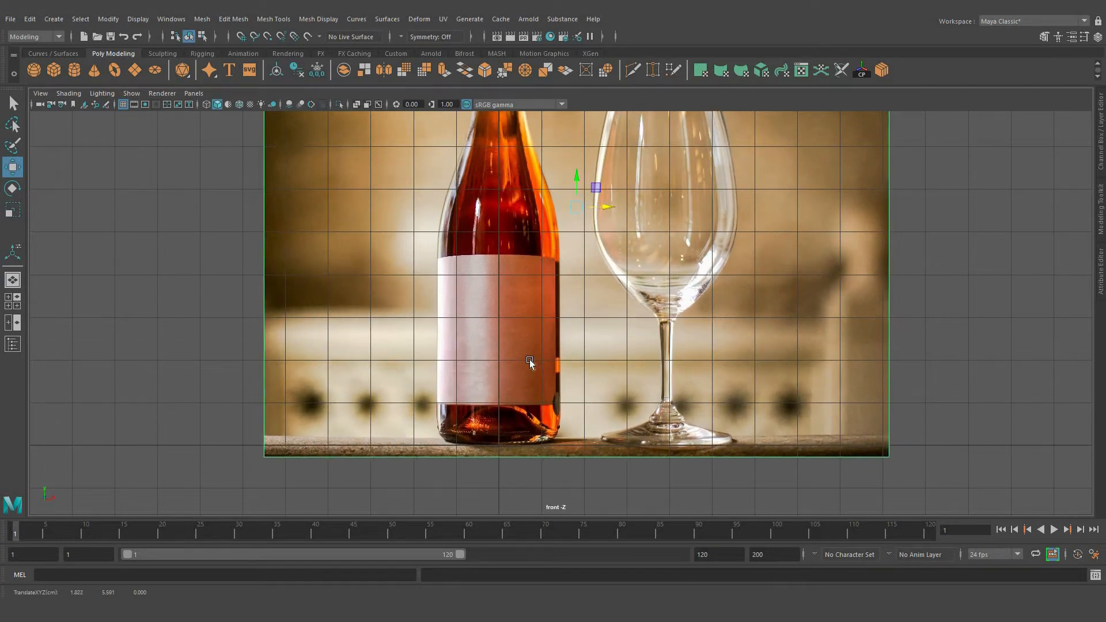
{"action": "middle_click_drag", "start_coordinate": [565, 275], "coordinate": [529, 439], "text": "alt"}
{"action": "right_click_drag", "start_coordinate": [650, 322], "coordinate": [547, 316], "text": "alt"}
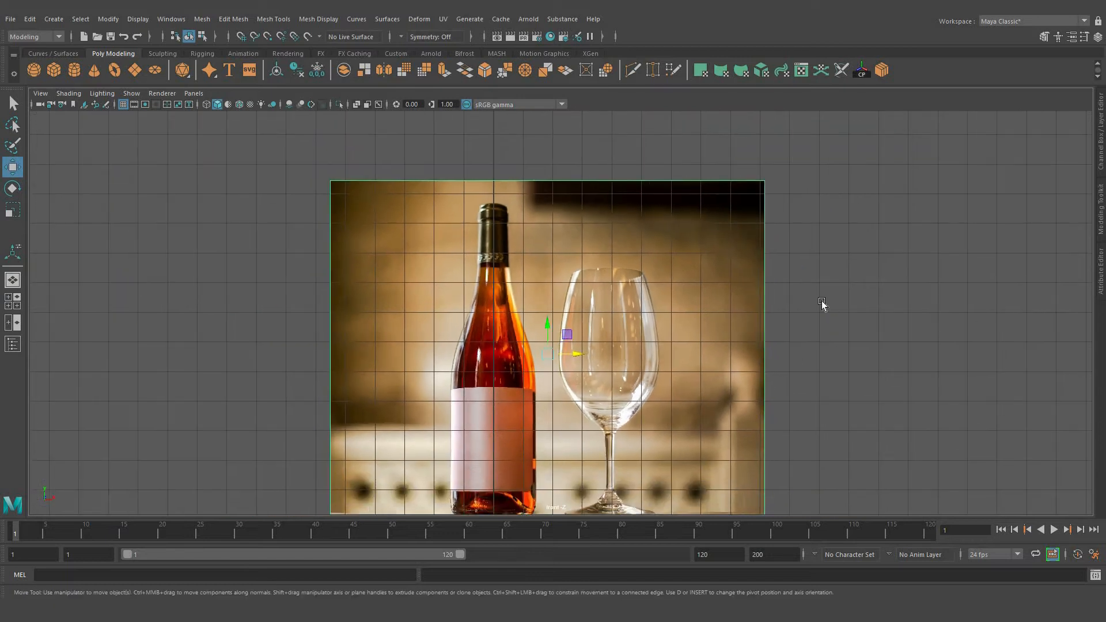
Step: Push the image plane back behind the grid to about -51 cm on Z
{"action": "key", "text": "space"}
{"action": "key", "text": "space"}
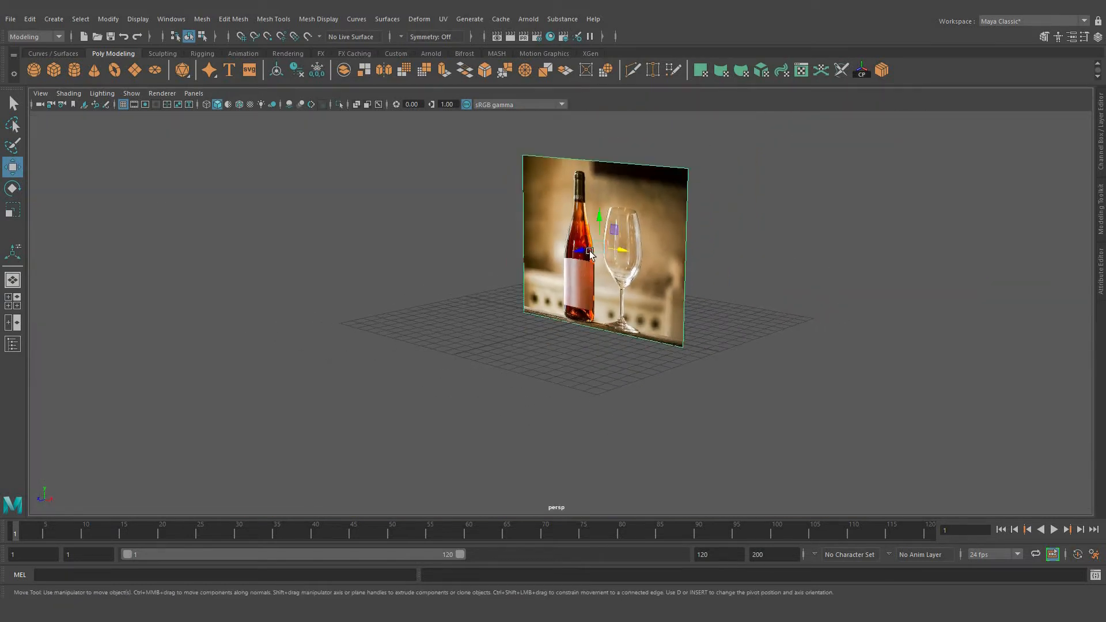
{"action": "left_click_drag", "start_coordinate": [590, 252], "coordinate": [731, 269], "text": "alt"}
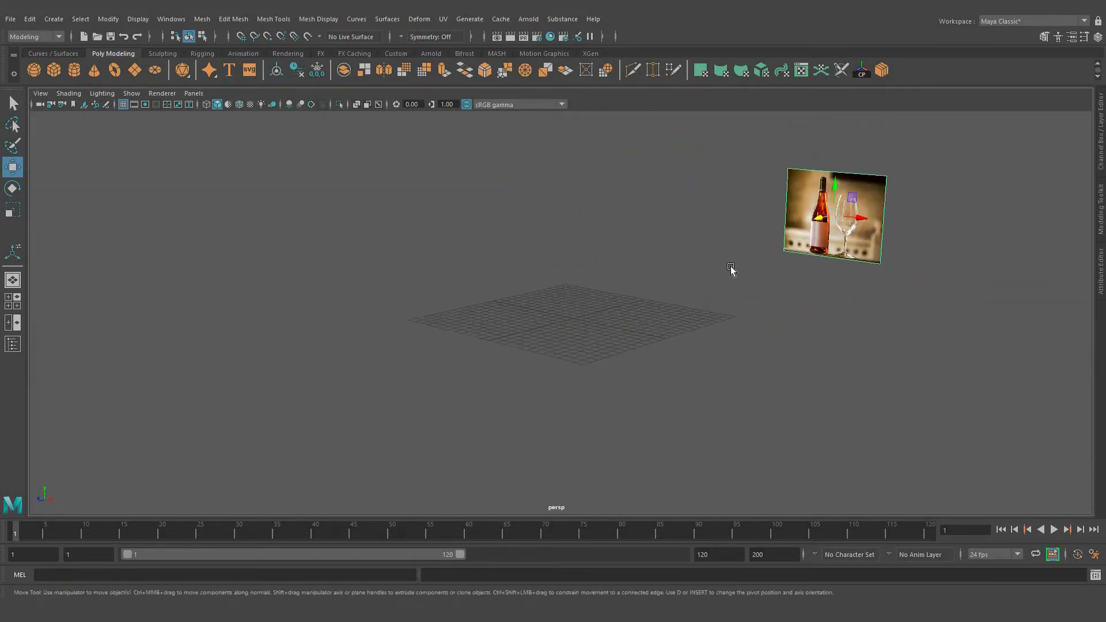
{"action": "middle_click_drag", "start_coordinate": [730, 268], "coordinate": [712, 286], "text": "alt"}
Step: Put the image plane on a new display layer, set the layer to Reference, and deselect the image
{"action": "left_click", "coordinate": [1101, 135]}
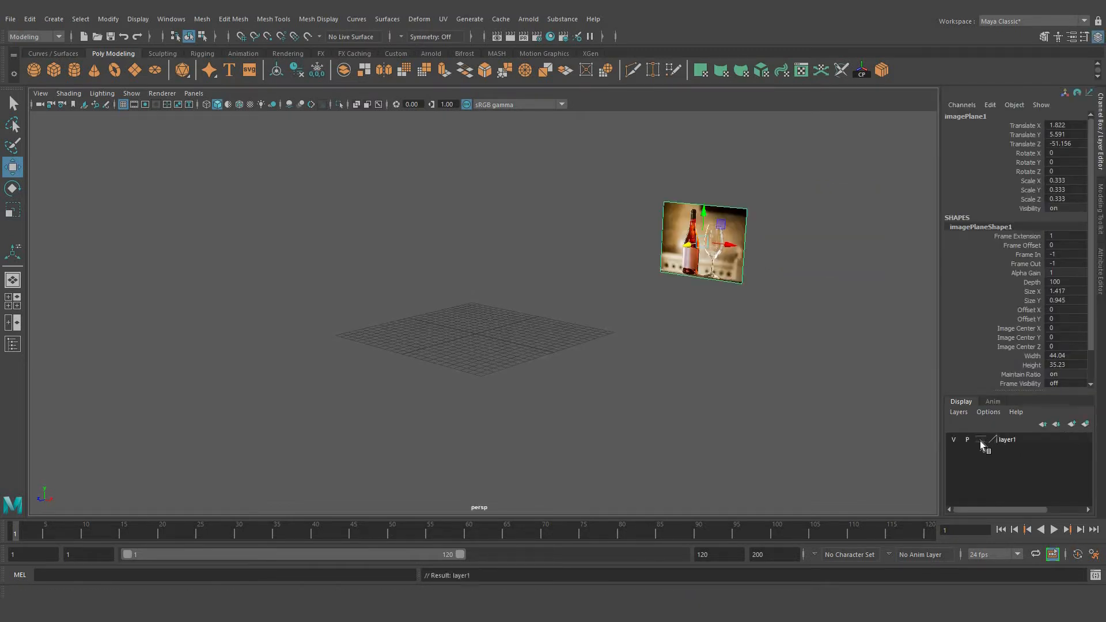
{"action": "left_click", "coordinate": [979, 441]}
{"action": "left_click", "coordinate": [980, 441]}
{"action": "left_click", "coordinate": [708, 374]}
Step: Start the CV Curve Tool through its options, with the front view framed on the bottle's base
{"action": "key", "text": "space"}
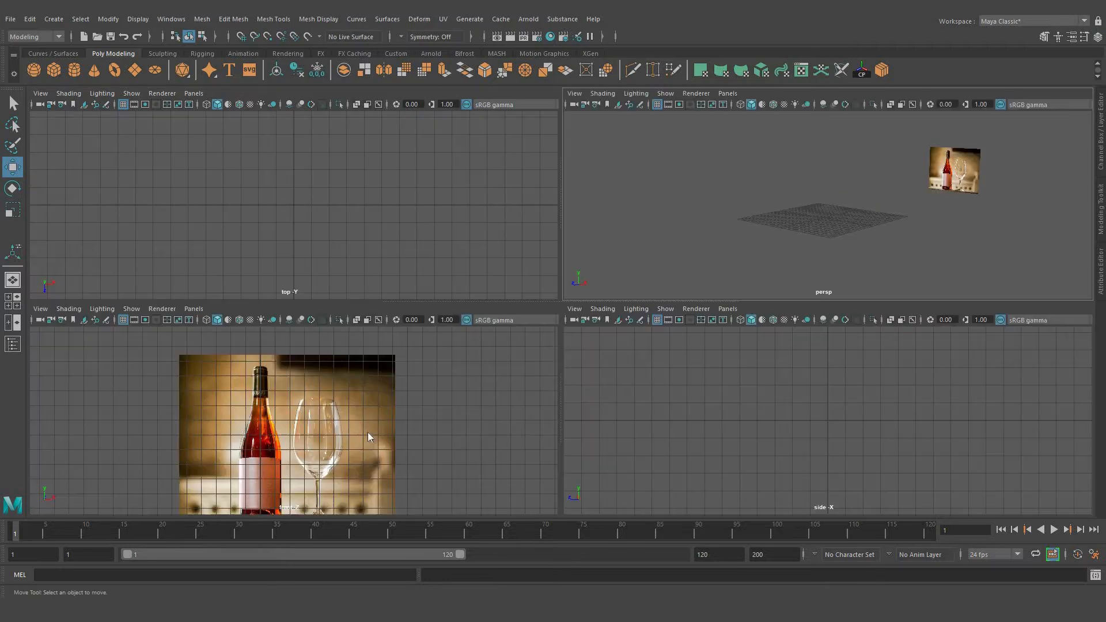
{"action": "key", "text": "space"}
{"action": "key", "text": "a"}
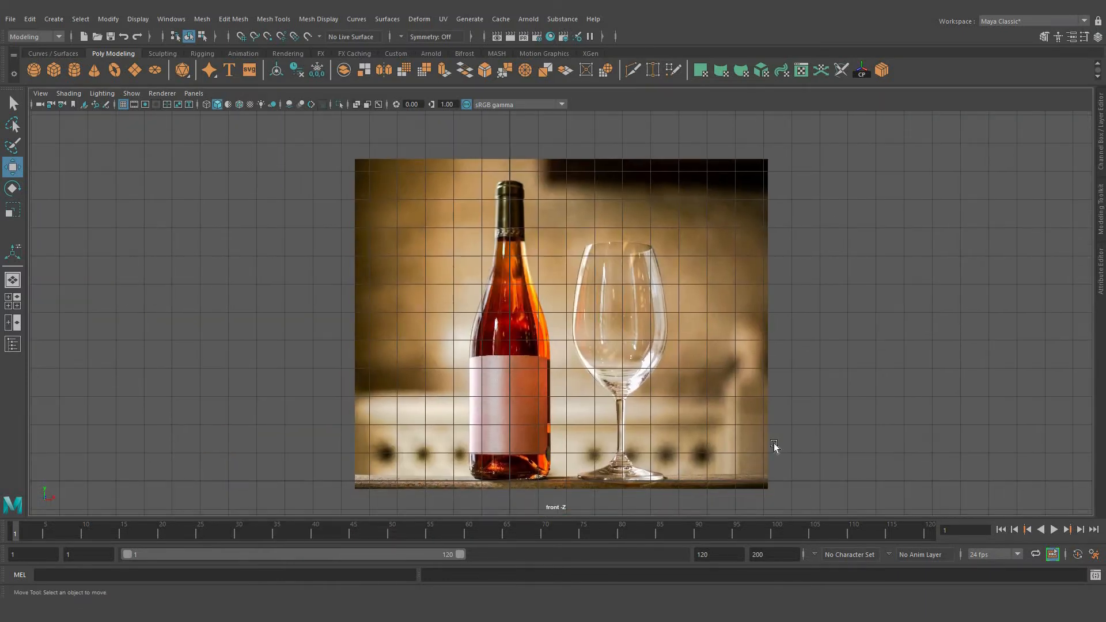
{"action": "scroll", "coordinate": [513, 332], "scroll_direction": "up", "scroll_amount": 3}
{"action": "middle_click_drag", "start_coordinate": [513, 331], "coordinate": [611, 109], "text": "alt"}
{"action": "scroll", "coordinate": [590, 444], "scroll_direction": "up", "scroll_amount": 4}
{"action": "middle_click_drag", "start_coordinate": [686, 351], "coordinate": [613, 465], "text": "alt"}
{"action": "scroll", "coordinate": [268, 245], "scroll_direction": "up", "scroll_amount": 1}
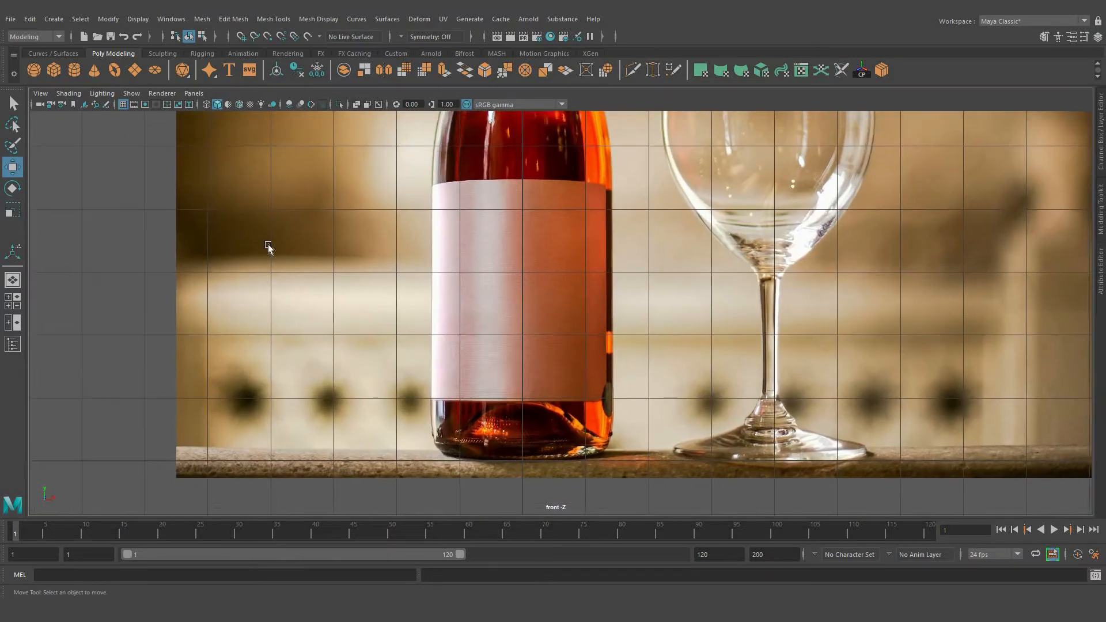
{"action": "left_click", "coordinate": [55, 19]}
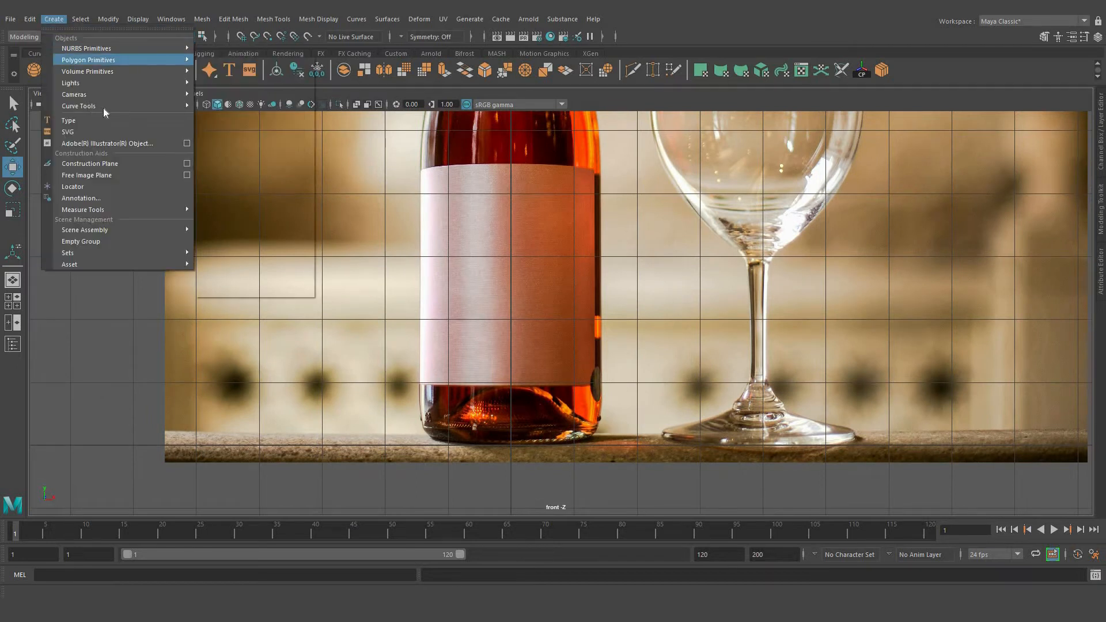
{"action": "mouse_move", "coordinate": [190, 107]}
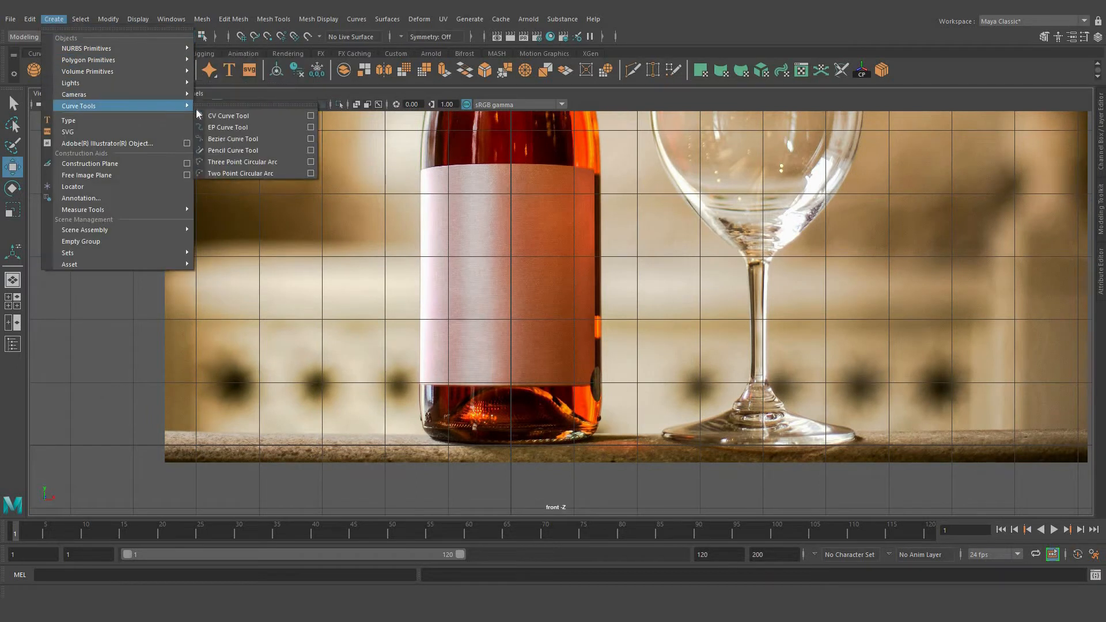
{"action": "left_click", "coordinate": [311, 115]}
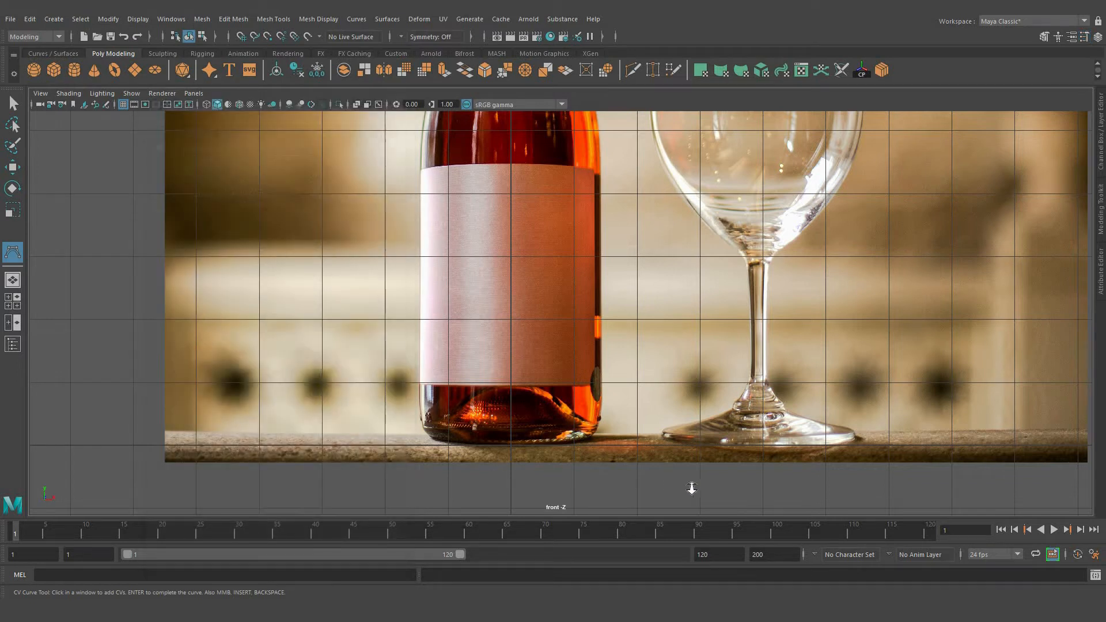
Step: Begin the profile curve at the bottle's bottom centre, tracing around the lower right corner and up the label side
{"action": "scroll", "coordinate": [576, 460], "scroll_direction": "up", "scroll_amount": 4}
{"action": "scroll", "coordinate": [481, 455], "scroll_direction": "up", "scroll_amount": 1}
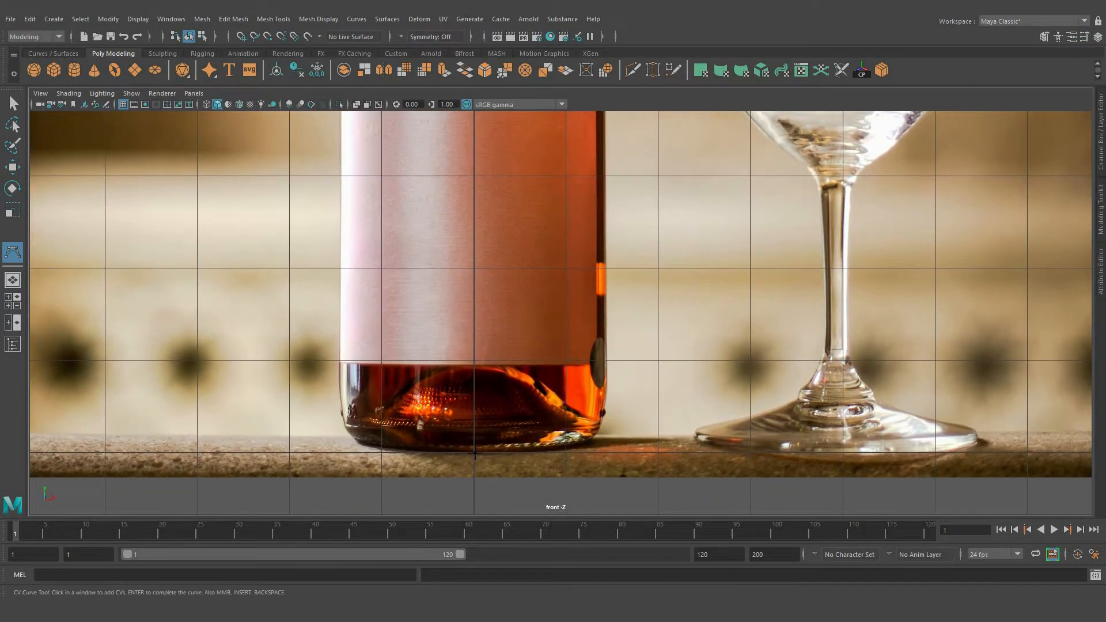
{"action": "left_click", "coordinate": [585, 444]}
{"action": "left_click", "coordinate": [608, 375]}
{"action": "middle_click_drag", "start_coordinate": [615, 301], "coordinate": [616, 395], "text": "alt"}
{"action": "left_click", "coordinate": [607, 217]}
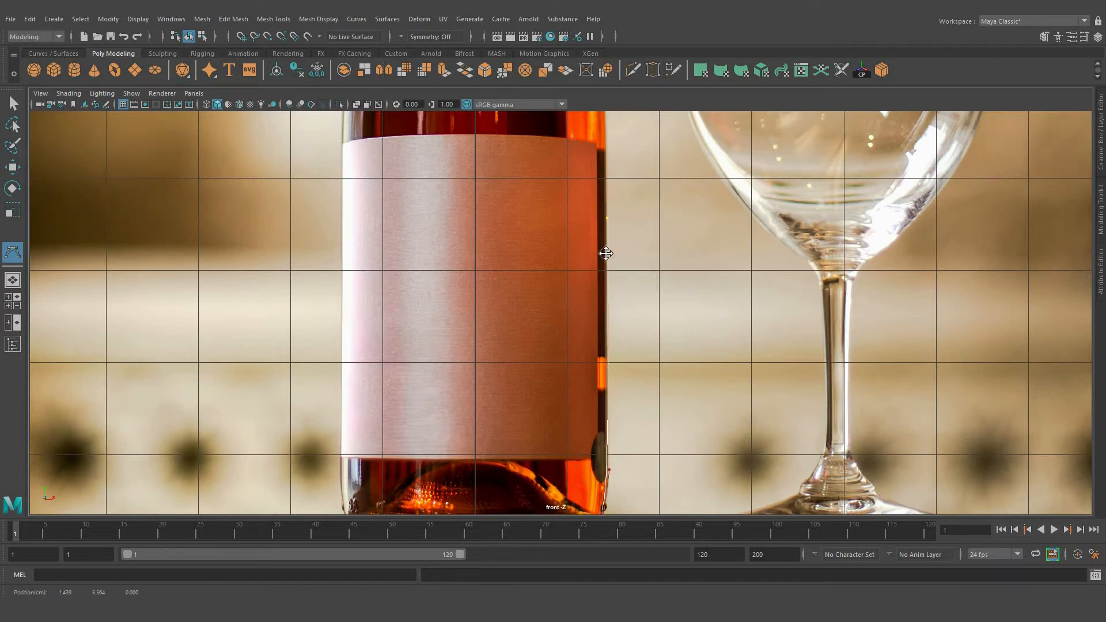
Step: Continue the profile curve with points along the bottle's right shoulder and tapering neck
{"action": "middle_click_drag", "start_coordinate": [596, 115], "coordinate": [589, 300], "text": "alt"}
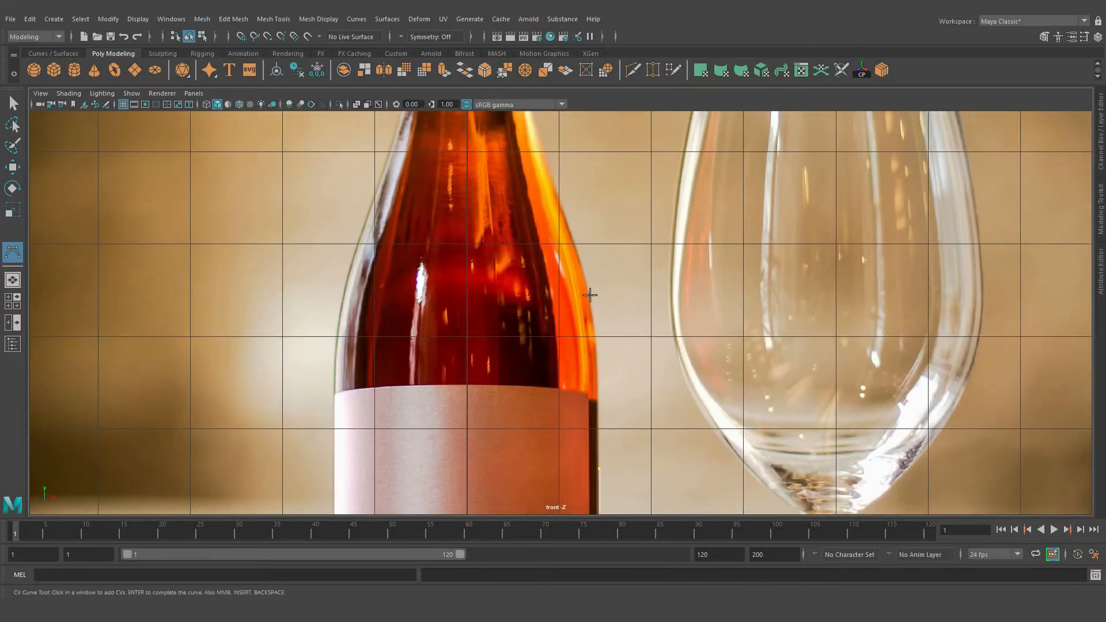
{"action": "left_click", "coordinate": [590, 295]}
{"action": "left_click_drag", "start_coordinate": [572, 388], "coordinate": [572, 379], "text": "alt"}
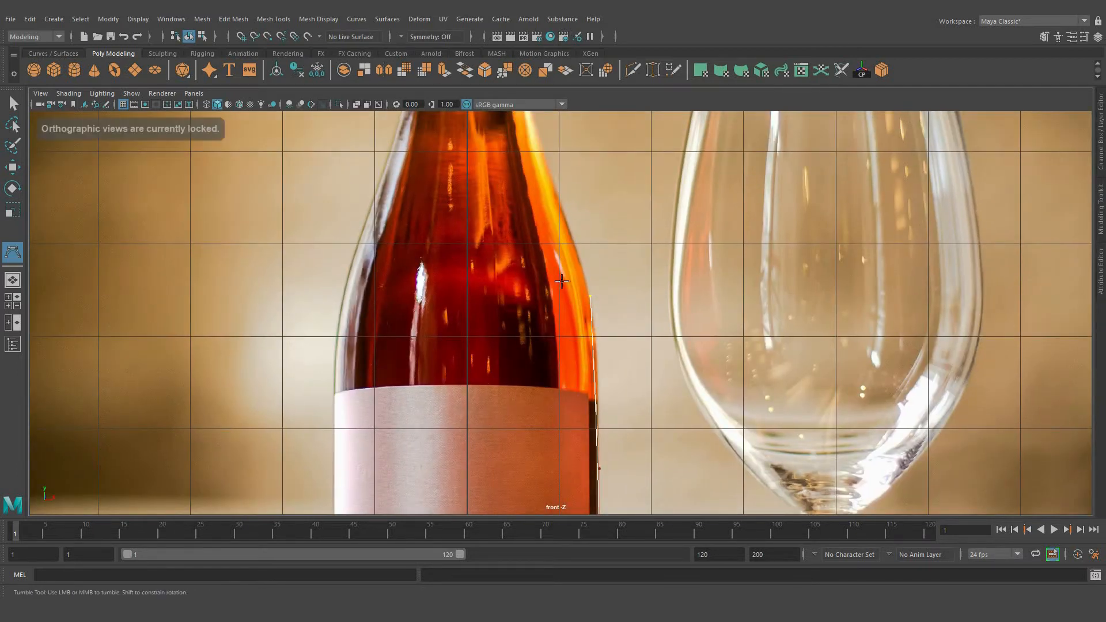
{"action": "middle_click_drag", "start_coordinate": [570, 235], "coordinate": [583, 315], "text": "alt"}
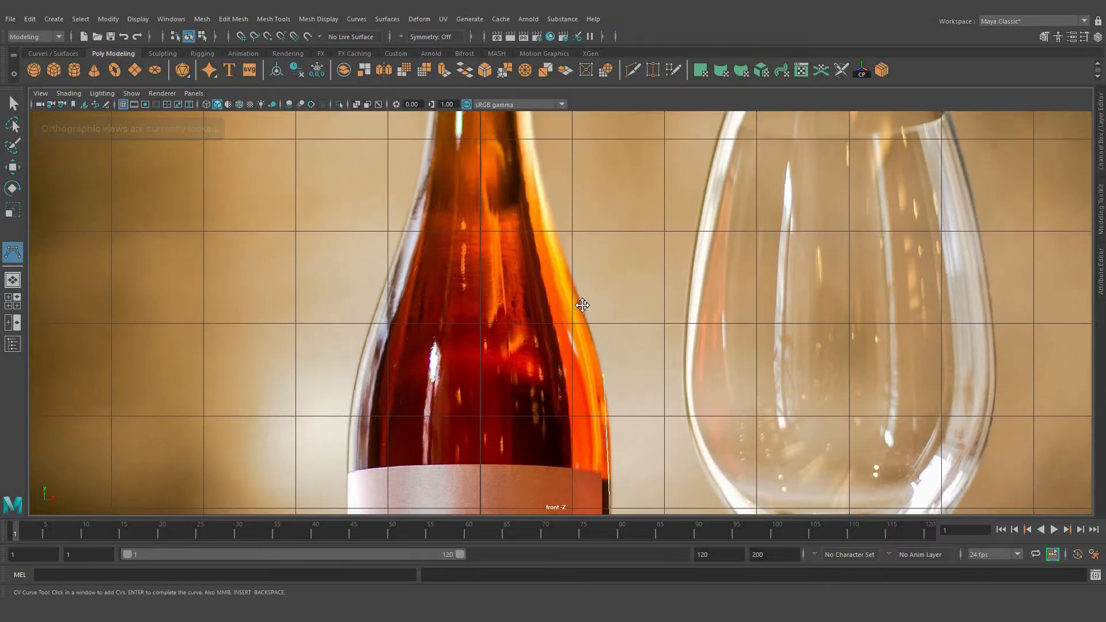
{"action": "left_click", "coordinate": [583, 315]}
{"action": "middle_click_drag", "start_coordinate": [553, 223], "coordinate": [564, 284], "text": "alt"}
{"action": "left_click", "coordinate": [565, 286]}
{"action": "middle_click_drag", "start_coordinate": [546, 220], "coordinate": [561, 315], "text": "alt"}
{"action": "left_click", "coordinate": [560, 307]}
{"action": "middle_click_drag", "start_coordinate": [554, 249], "coordinate": [563, 348], "text": "alt"}
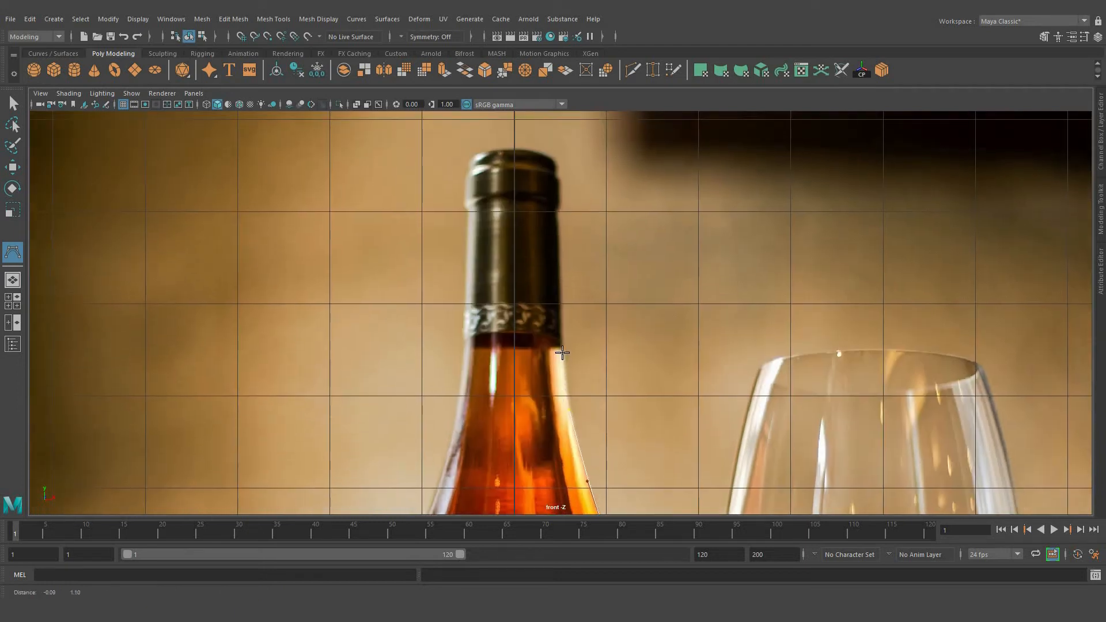
Step: Trace the upper neck and lip to the bottle's top centre, finish the curve, and switch to the Move tool
{"action": "scroll", "coordinate": [573, 306], "scroll_direction": "up", "scroll_amount": 2}
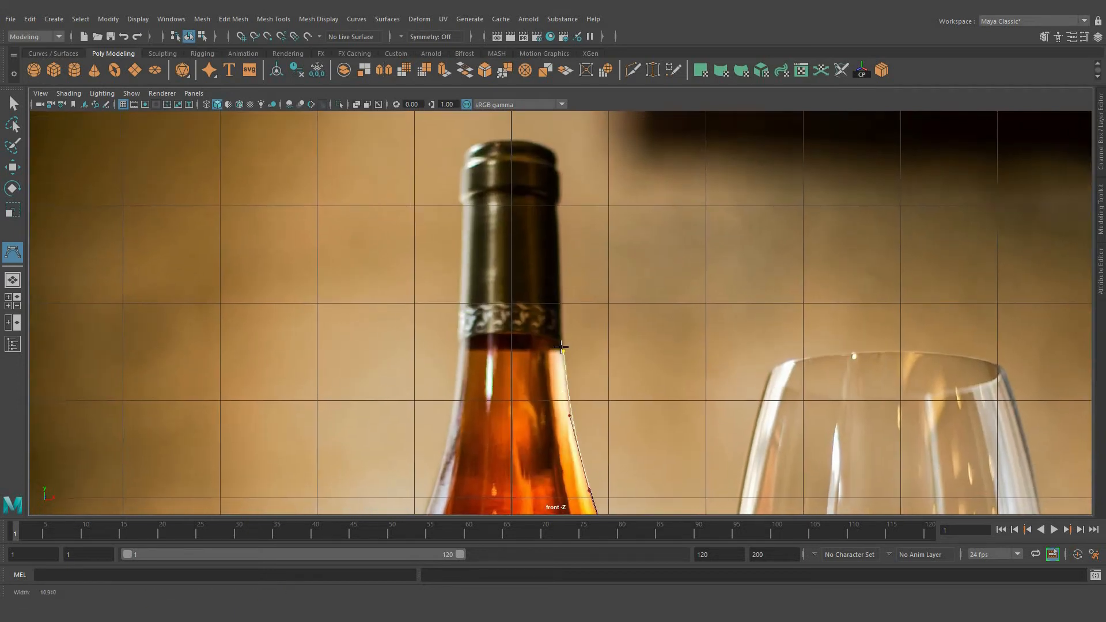
{"action": "middle_click_drag", "start_coordinate": [561, 281], "coordinate": [570, 329], "text": "alt"}
{"action": "left_click", "coordinate": [569, 325]}
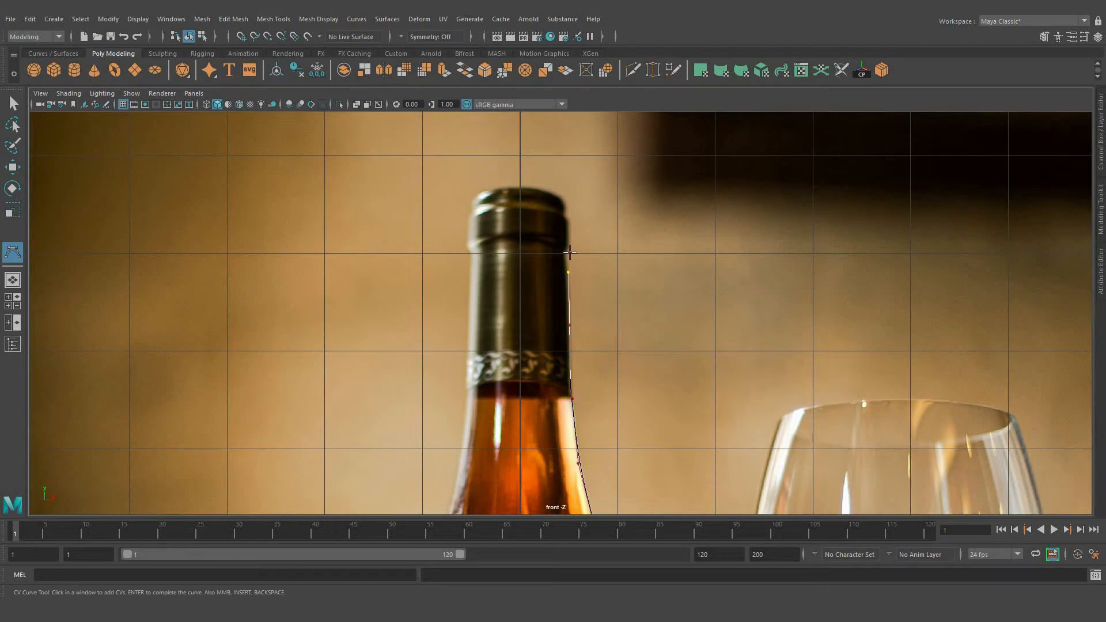
{"action": "left_click", "coordinate": [564, 217]}
{"action": "left_click", "coordinate": [524, 189]}
{"action": "key", "text": "Return"}
{"action": "key", "text": "w"}
Step: Switch the curve to control vertex editing and adjust its base and lower corner points to the bottle's bottom edge
{"action": "scroll", "coordinate": [548, 323], "scroll_direction": "down", "scroll_amount": 10}
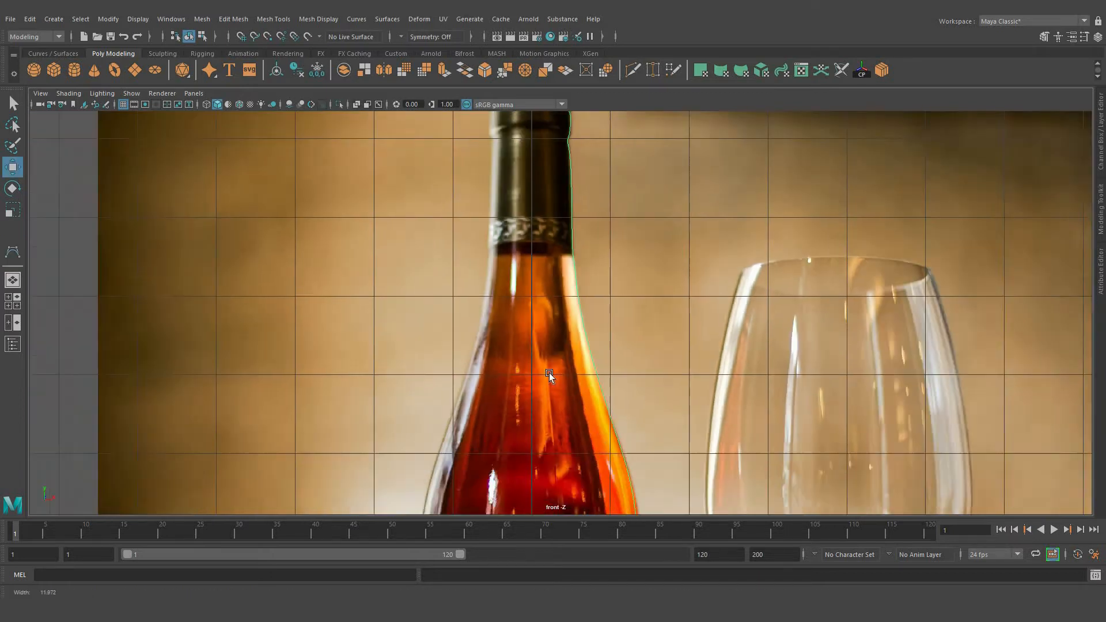
{"action": "scroll", "coordinate": [686, 408], "scroll_direction": "up", "scroll_amount": 5}
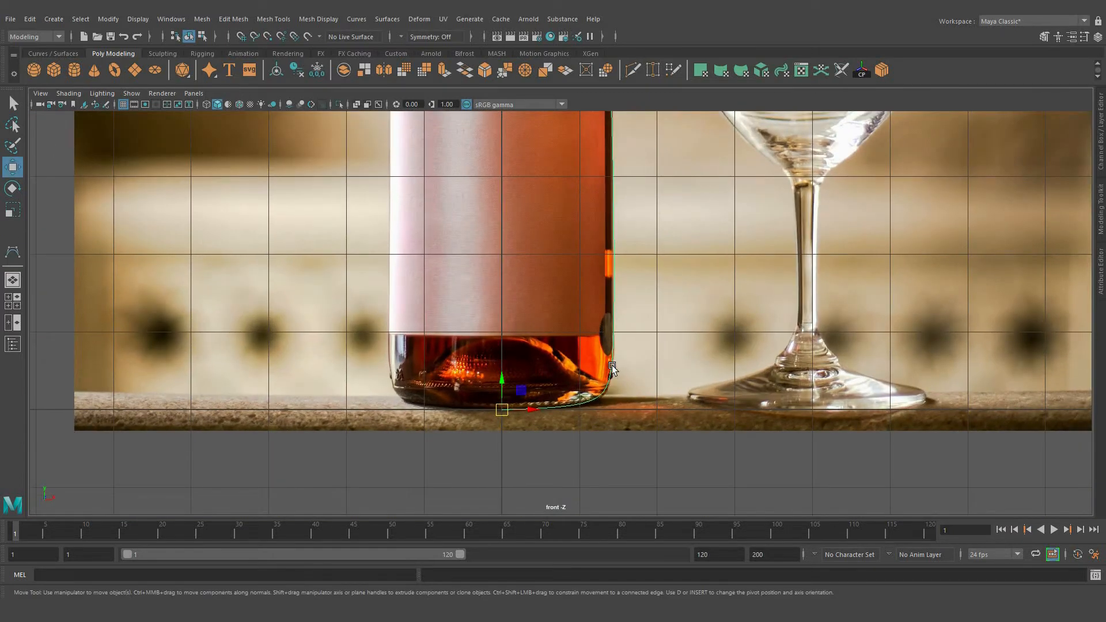
{"action": "right_click_drag", "start_coordinate": [612, 366], "coordinate": [481, 369]}
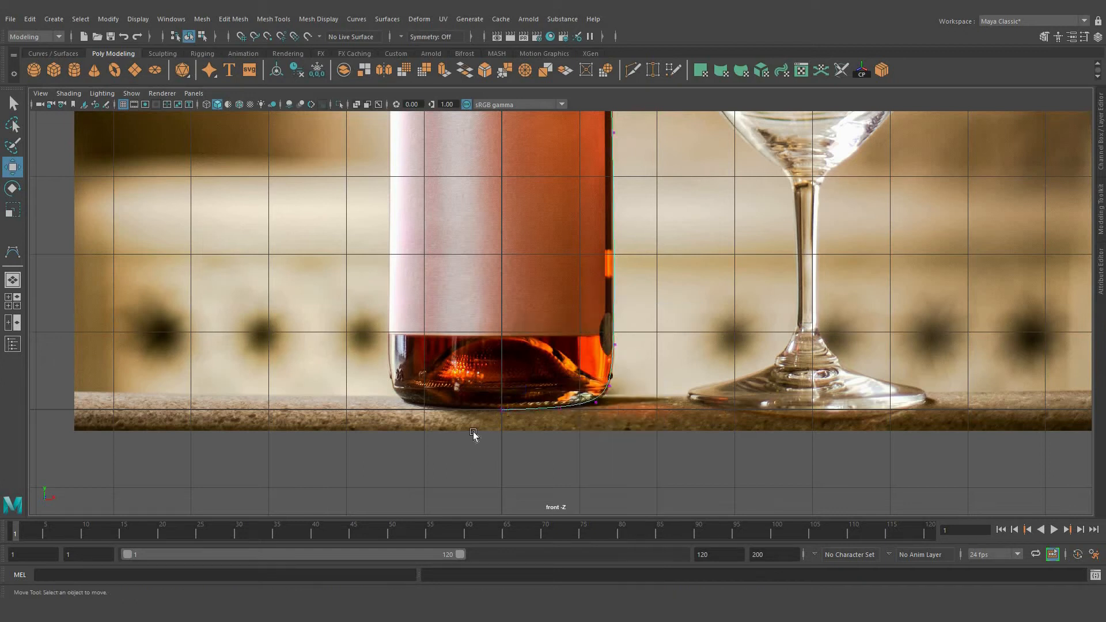
{"action": "scroll", "coordinate": [512, 415], "scroll_direction": "up", "scroll_amount": 3}
{"action": "scroll", "coordinate": [511, 415], "scroll_direction": "up", "scroll_amount": 1}
{"action": "middle_click_drag", "start_coordinate": [525, 473], "coordinate": [519, 427], "text": "alt"}
{"action": "left_click_drag", "start_coordinate": [444, 382], "coordinate": [534, 431], "text": "alt"}
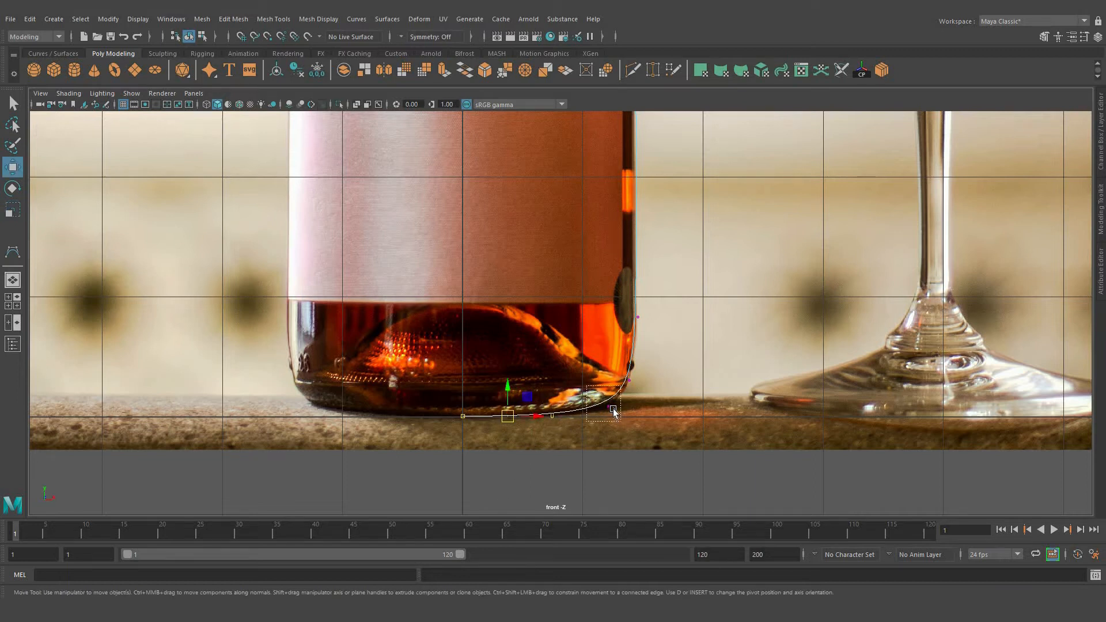
{"action": "left_click_drag", "start_coordinate": [612, 408], "coordinate": [622, 415]}
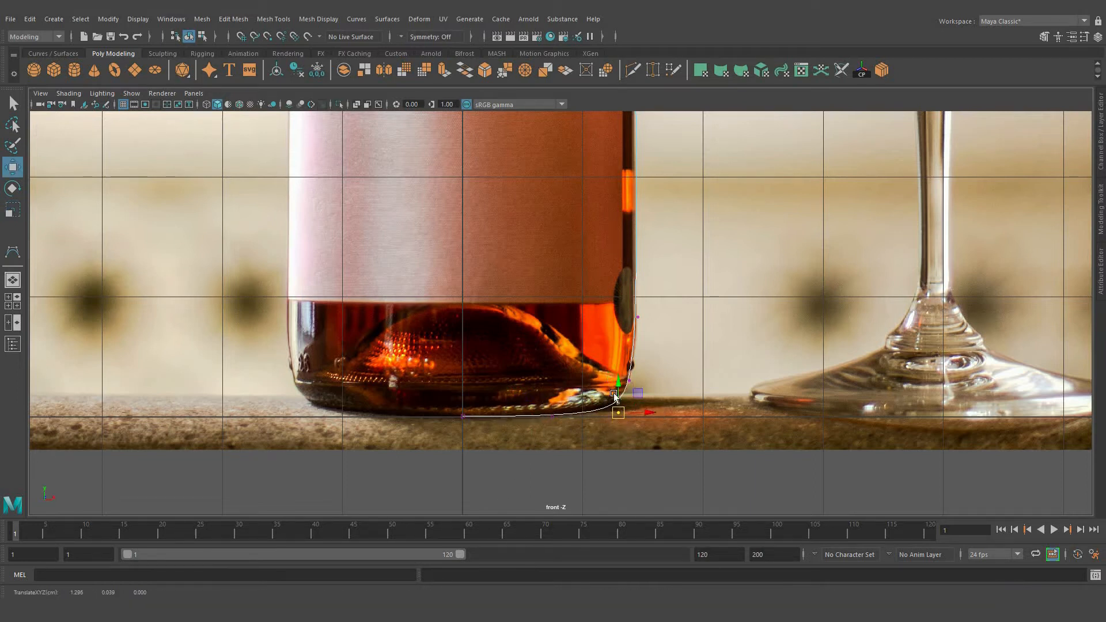
Step: Reposition the control vertices just above the bottom corner to follow the bottle's lower right outline
{"action": "right_click_drag", "start_coordinate": [614, 393], "coordinate": [656, 397], "text": "alt"}
{"action": "middle_click_drag", "start_coordinate": [655, 397], "coordinate": [635, 403], "text": "alt"}
{"action": "mouse_move", "coordinate": [635, 405]}
{"action": "left_mouse_down"}
{"action": "mouse_move", "coordinate": [612, 389]}
{"action": "mouse_move", "coordinate": [624, 391]}
{"action": "left_mouse_up"}
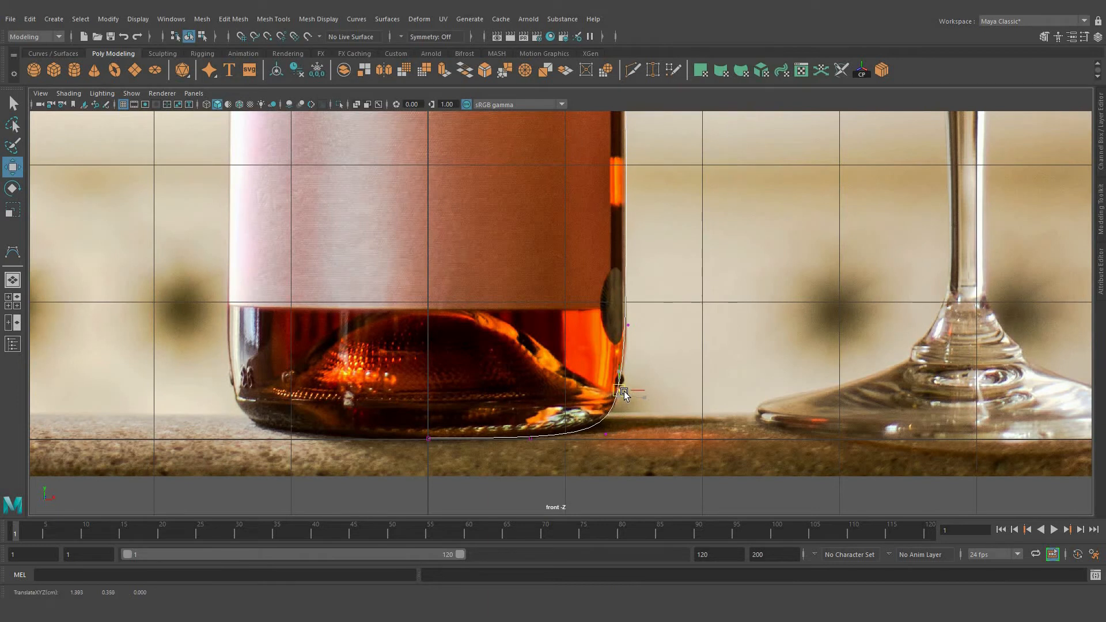
{"action": "left_click_drag", "start_coordinate": [603, 306], "coordinate": [661, 325]}
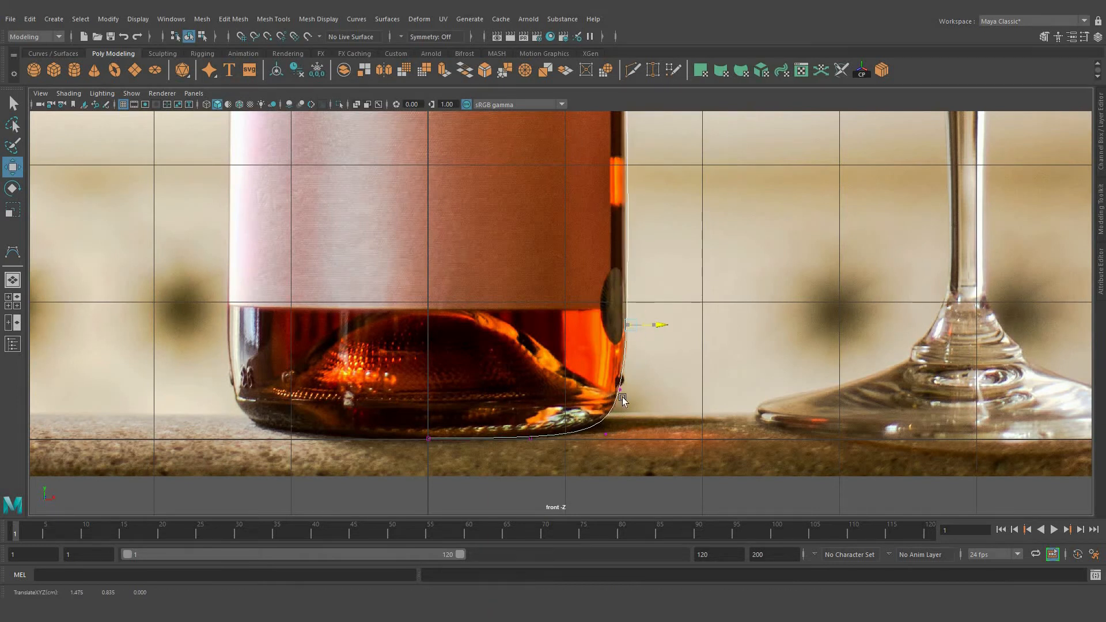
Step: Move the control vertices beside the label and at the shoulder onto the bottle's right outline
{"action": "middle_click_drag", "start_coordinate": [650, 306], "coordinate": [616, 507], "text": "alt"}
{"action": "middle_click_drag", "start_coordinate": [622, 291], "coordinate": [625, 308], "text": "alt"}
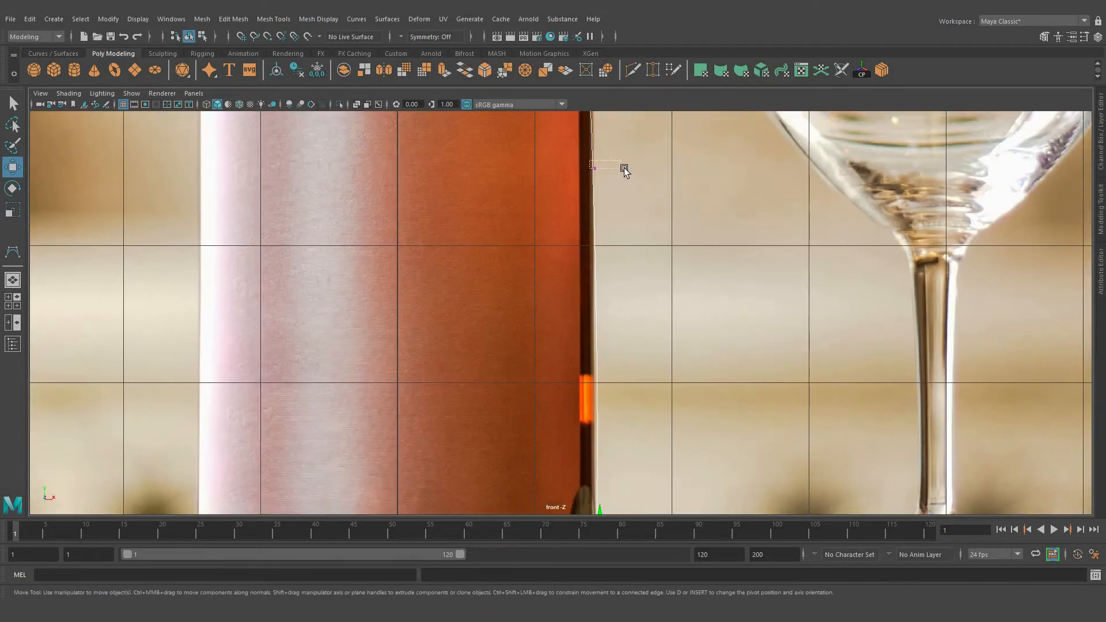
{"action": "left_click_drag", "start_coordinate": [624, 171], "coordinate": [587, 167]}
{"action": "left_click", "coordinate": [595, 254]}
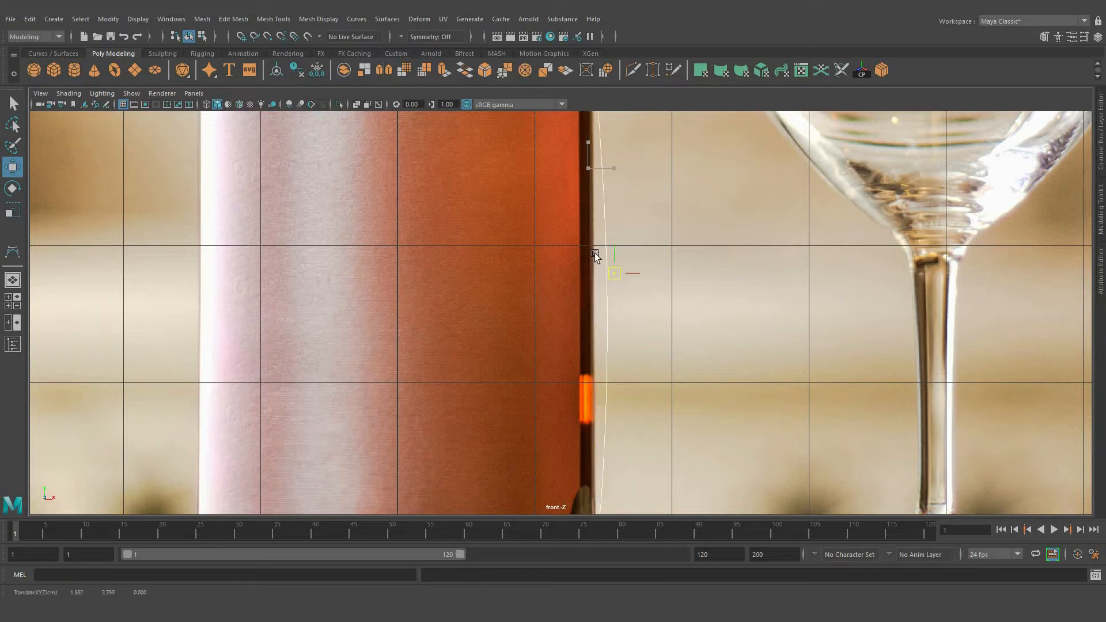
{"action": "middle_click_drag", "start_coordinate": [616, 233], "coordinate": [612, 106], "text": "alt"}
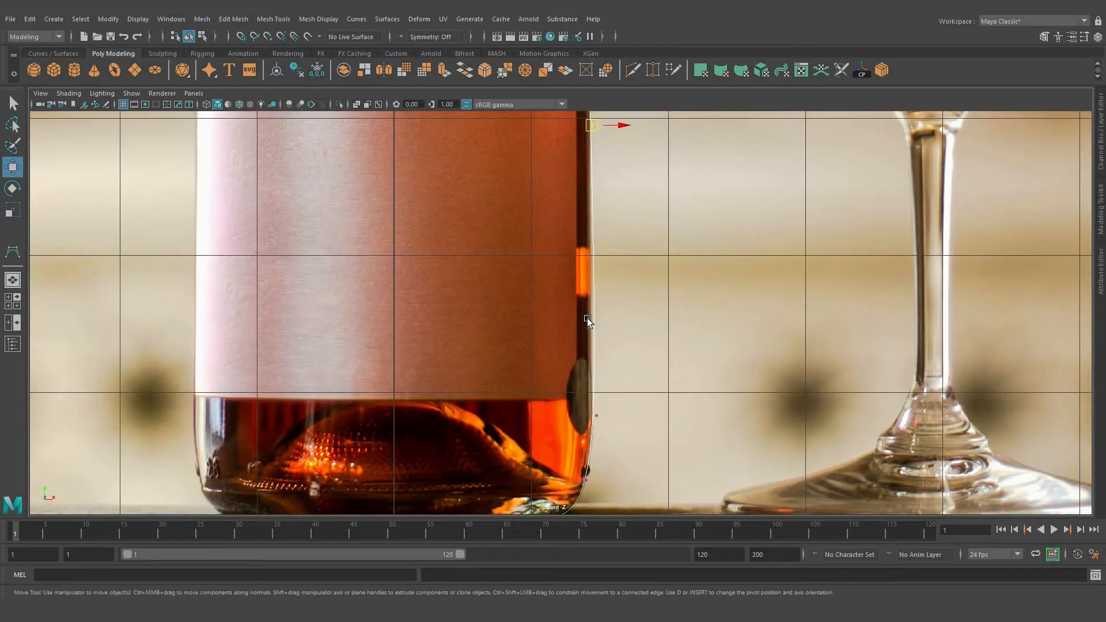
{"action": "middle_click_drag", "start_coordinate": [617, 305], "coordinate": [555, 196], "text": "alt"}
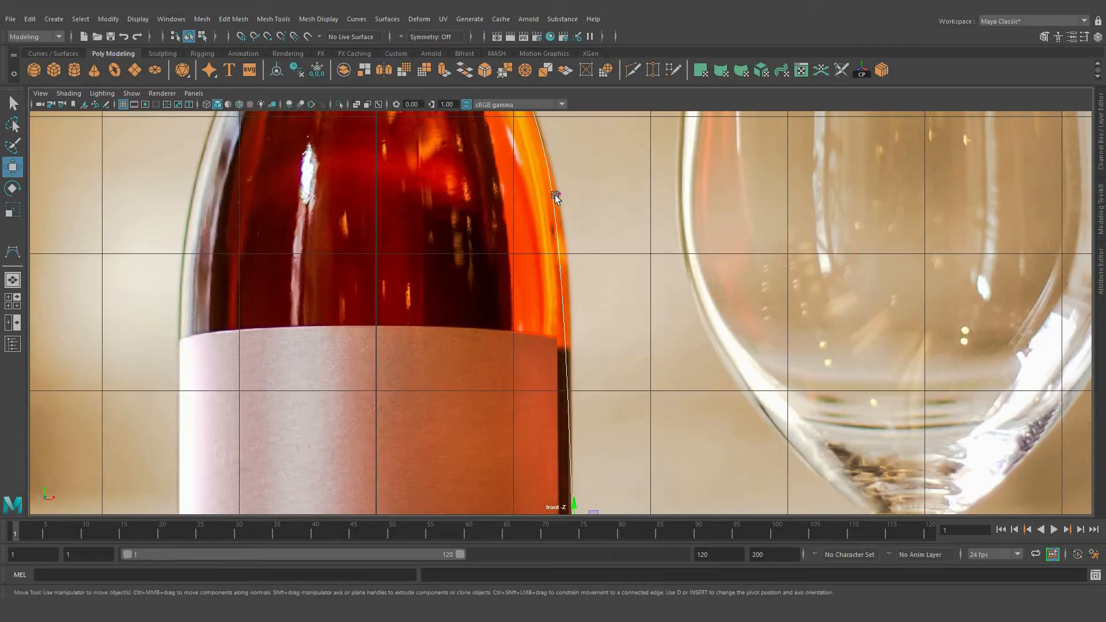
{"action": "left_click_drag", "start_coordinate": [570, 198], "coordinate": [570, 199]}
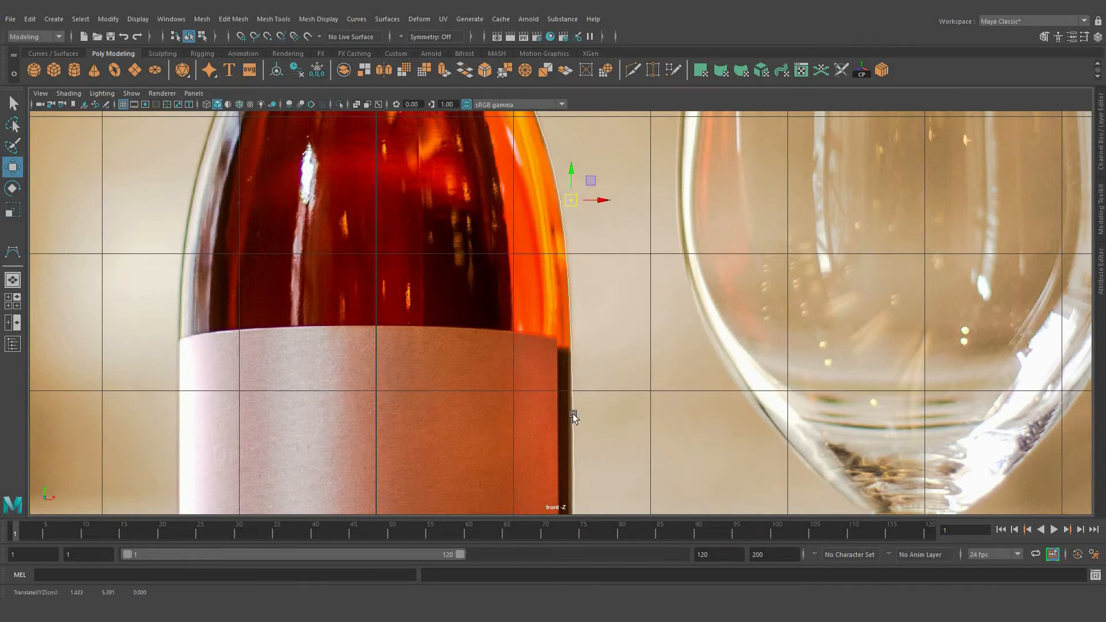
Step: Reposition the control vertices around the protruding ring below the bottle's lip to follow its right outline
{"action": "middle_click_drag", "start_coordinate": [542, 159], "coordinate": [568, 418], "text": "alt"}
{"action": "middle_click_drag", "start_coordinate": [515, 320], "coordinate": [545, 475], "text": "alt"}
{"action": "middle_click_drag", "start_coordinate": [529, 345], "coordinate": [535, 457], "text": "alt"}
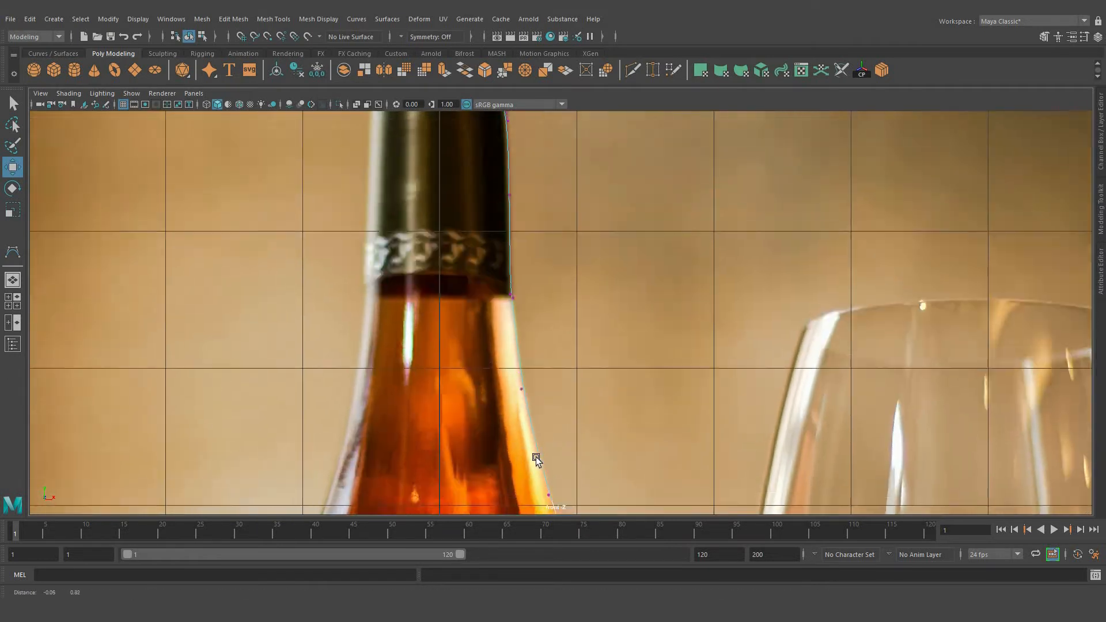
{"action": "middle_click_drag", "start_coordinate": [536, 305], "coordinate": [553, 435], "text": "alt"}
{"action": "middle_click_drag", "start_coordinate": [538, 175], "coordinate": [545, 249], "text": "alt"}
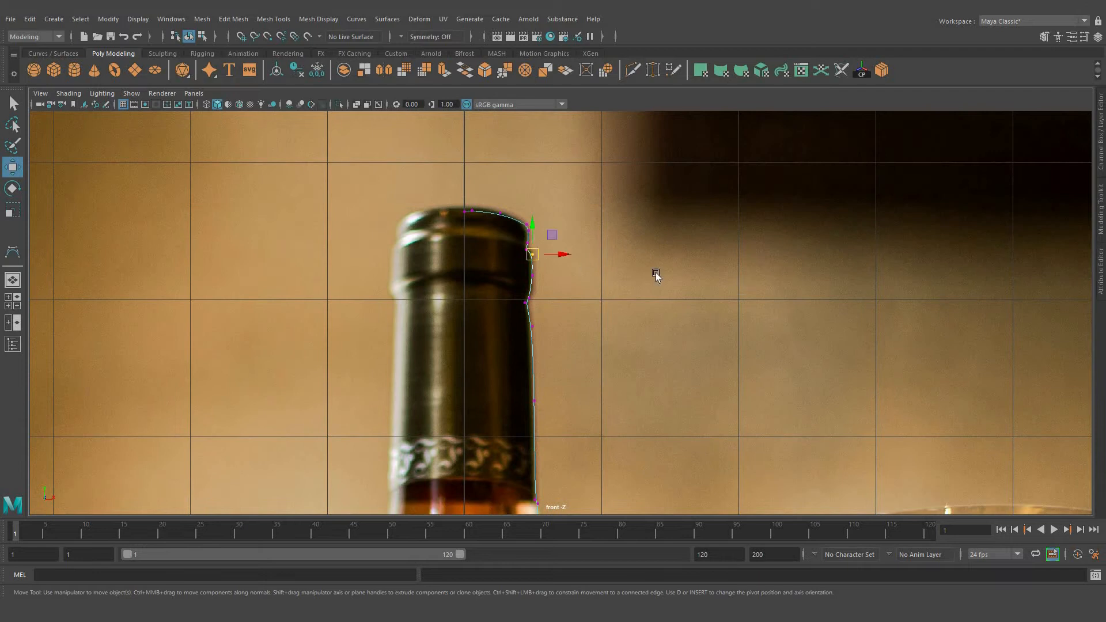
{"action": "right_click_drag", "start_coordinate": [496, 326], "coordinate": [570, 353], "text": "alt"}
{"action": "middle_click_drag", "start_coordinate": [507, 294], "coordinate": [544, 370], "text": "alt"}
{"action": "left_click_drag", "start_coordinate": [525, 385], "coordinate": [555, 290]}
{"action": "left_click", "coordinate": [553, 326]}
Step: Align the control vertices on the bottle's lip ring into a vertical line by scaling them together along X
{"action": "left_click", "coordinate": [553, 291]}
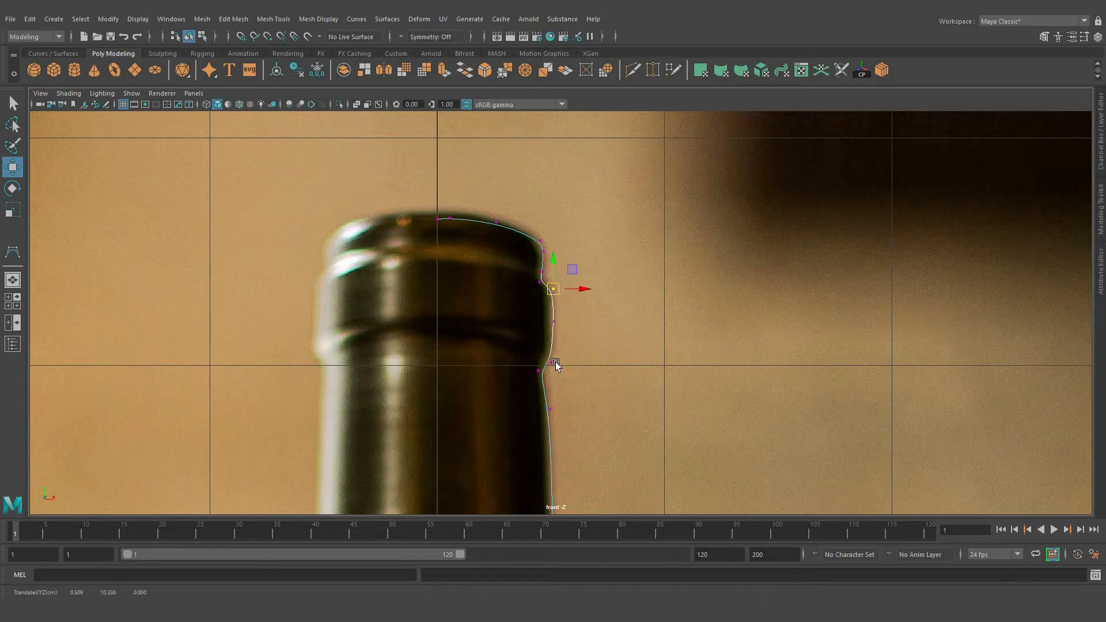
{"action": "left_click", "coordinate": [554, 322], "text": "shift"}
{"action": "key", "text": "r"}
{"action": "left_click_drag", "start_coordinate": [576, 327], "coordinate": [529, 329]}
{"action": "key", "text": "w"}
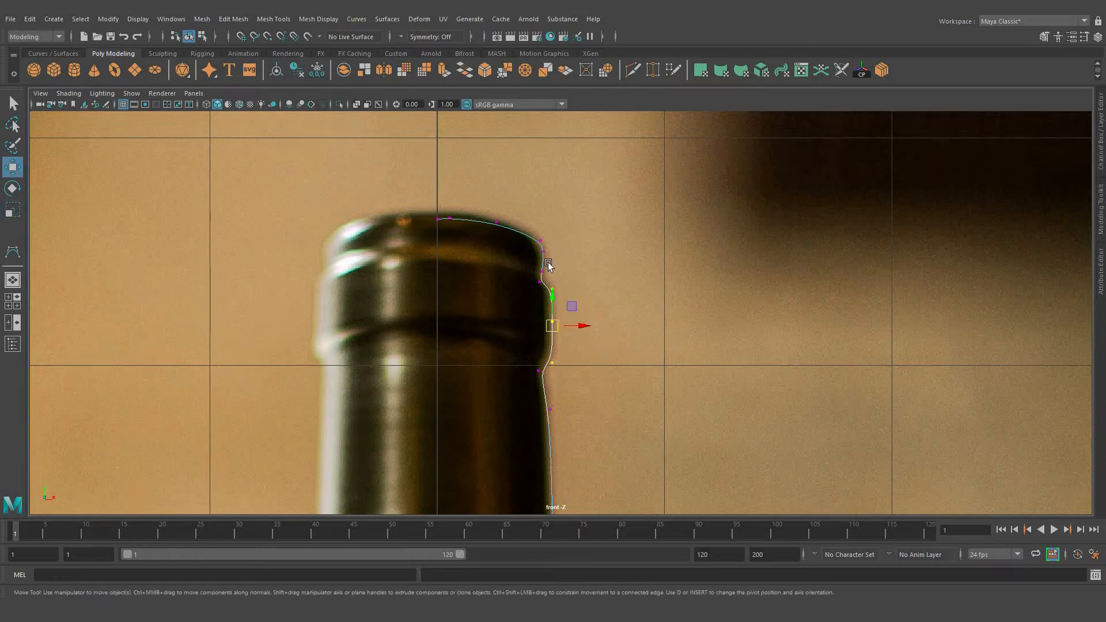
Step: Move the control vertices at the lip's upper right corner and along its top to match the rounded rim
{"action": "left_click", "coordinate": [543, 251]}
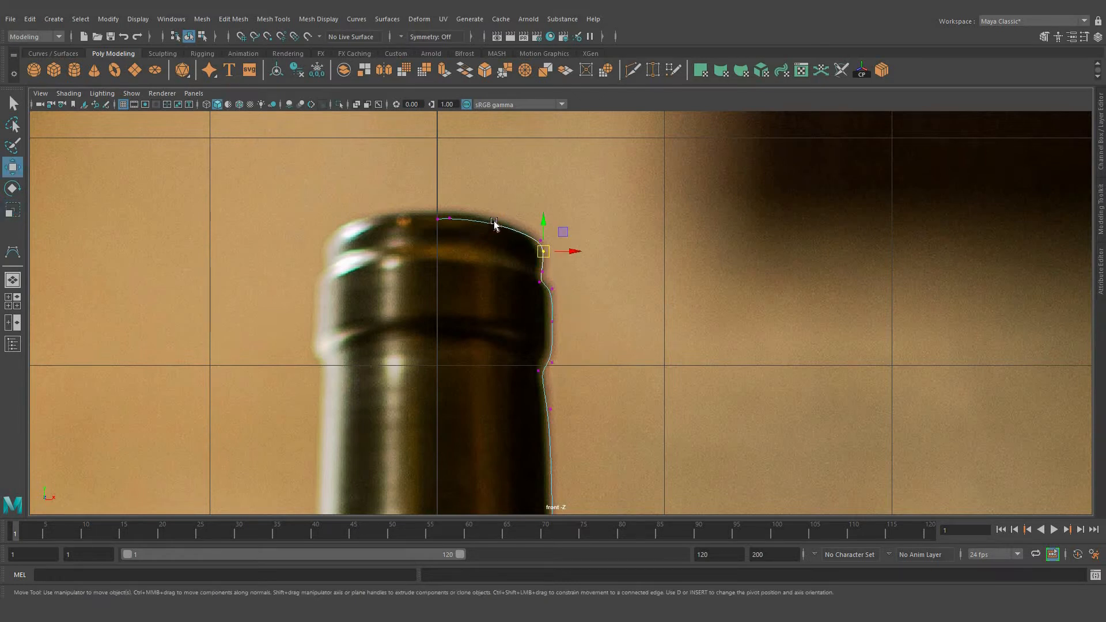
{"action": "left_click", "coordinate": [494, 222]}
{"action": "left_click", "coordinate": [539, 241]}
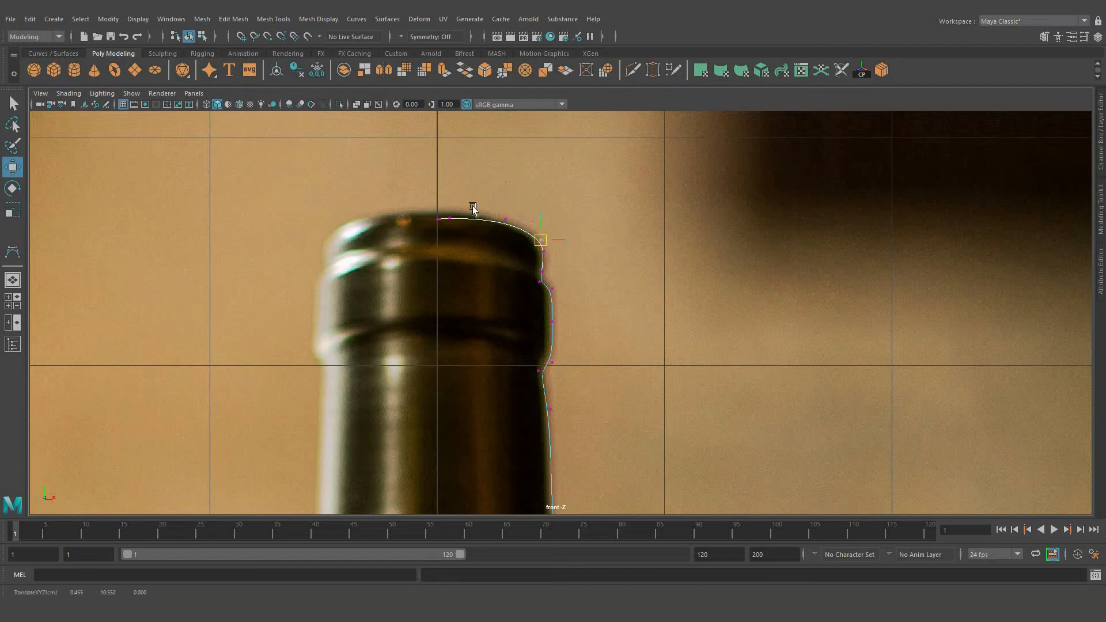
Step: Level the two control vertices at the bottle's top centre and raise them to the top edge of the rim
{"action": "left_click", "coordinate": [439, 219]}
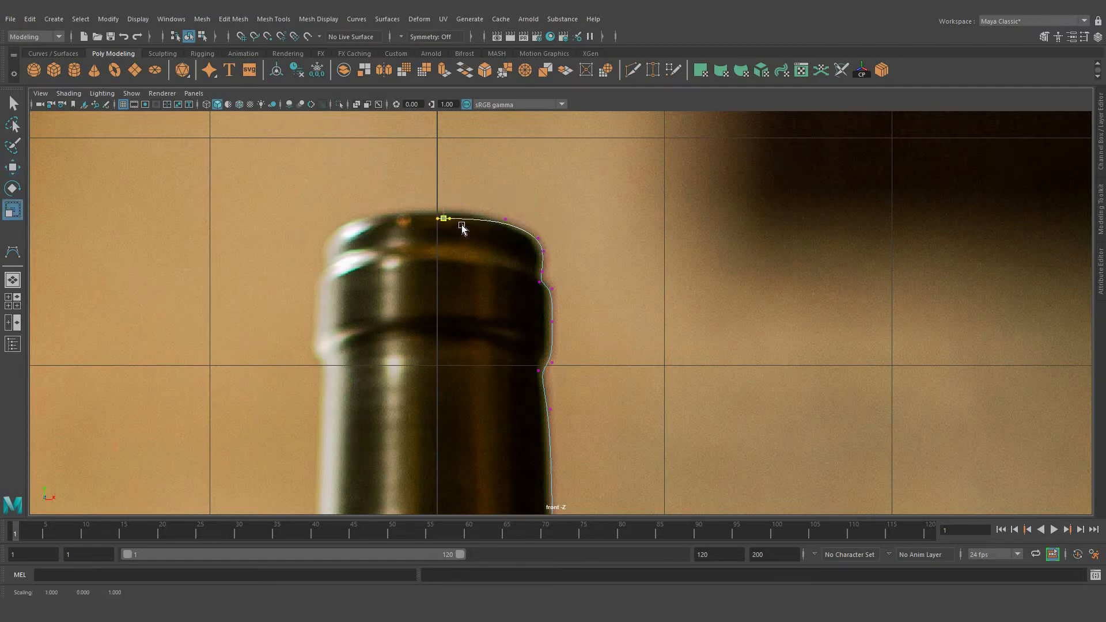
{"action": "left_click", "coordinate": [446, 237]}
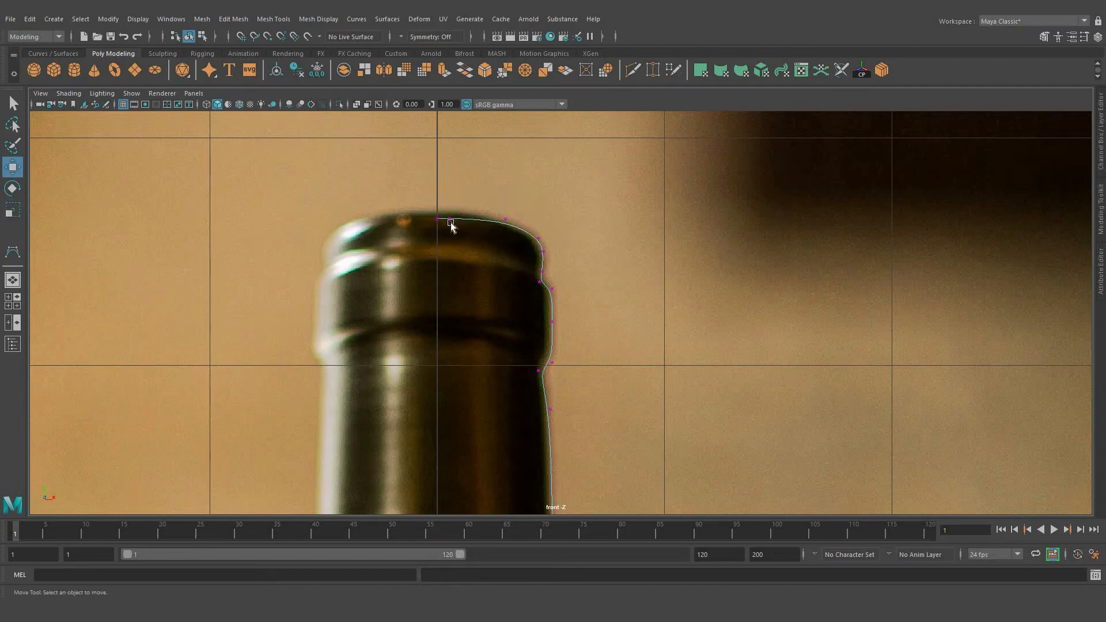
{"action": "left_click_drag", "start_coordinate": [451, 223], "coordinate": [407, 254]}
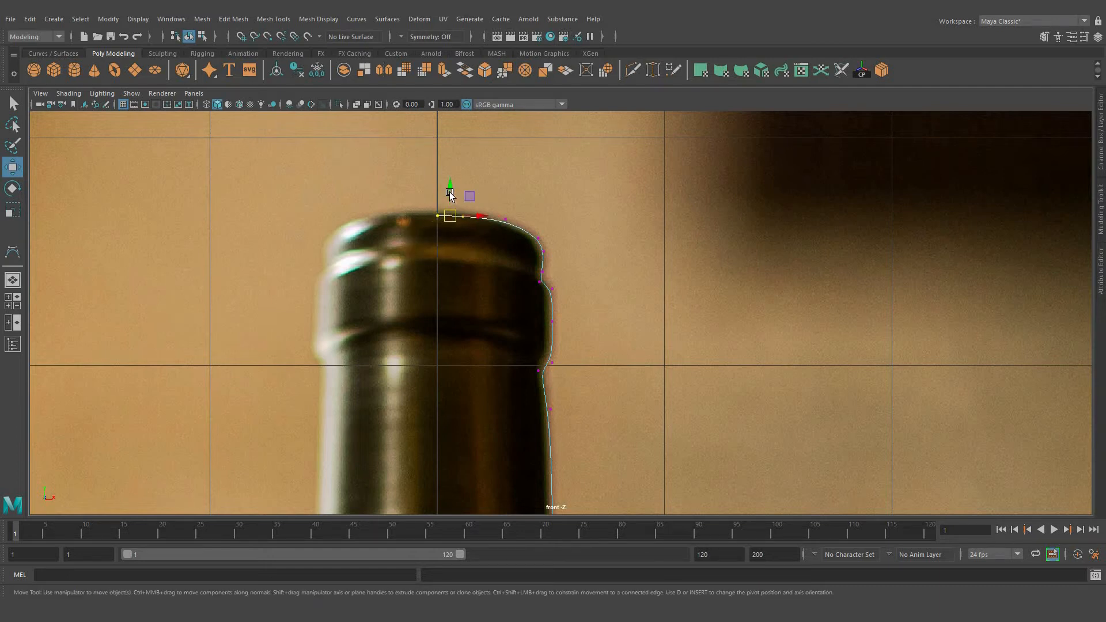
{"action": "left_click_drag", "start_coordinate": [451, 195], "coordinate": [513, 227]}
Step: Return the profile curve to object mode and show it in the perspective view
{"action": "scroll", "coordinate": [454, 352], "scroll_direction": "down", "scroll_amount": 8}
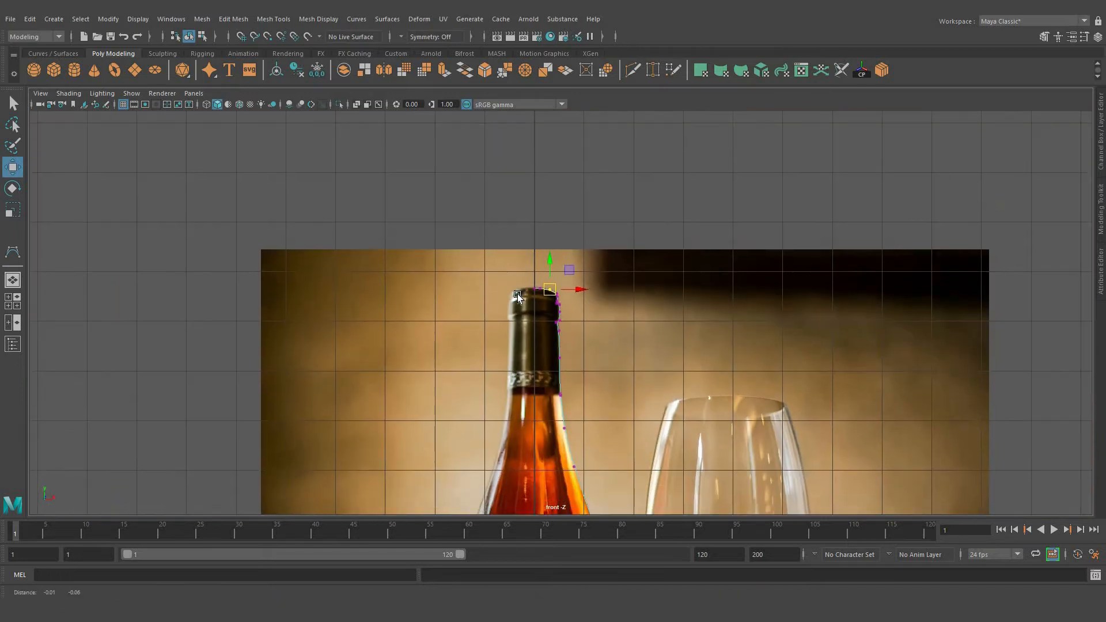
{"action": "middle_click_drag", "start_coordinate": [550, 428], "coordinate": [524, 288], "text": "alt"}
{"action": "right_click_drag", "start_coordinate": [523, 288], "coordinate": [576, 277]}
{"action": "scroll", "coordinate": [495, 391], "scroll_direction": "down", "scroll_amount": 5}
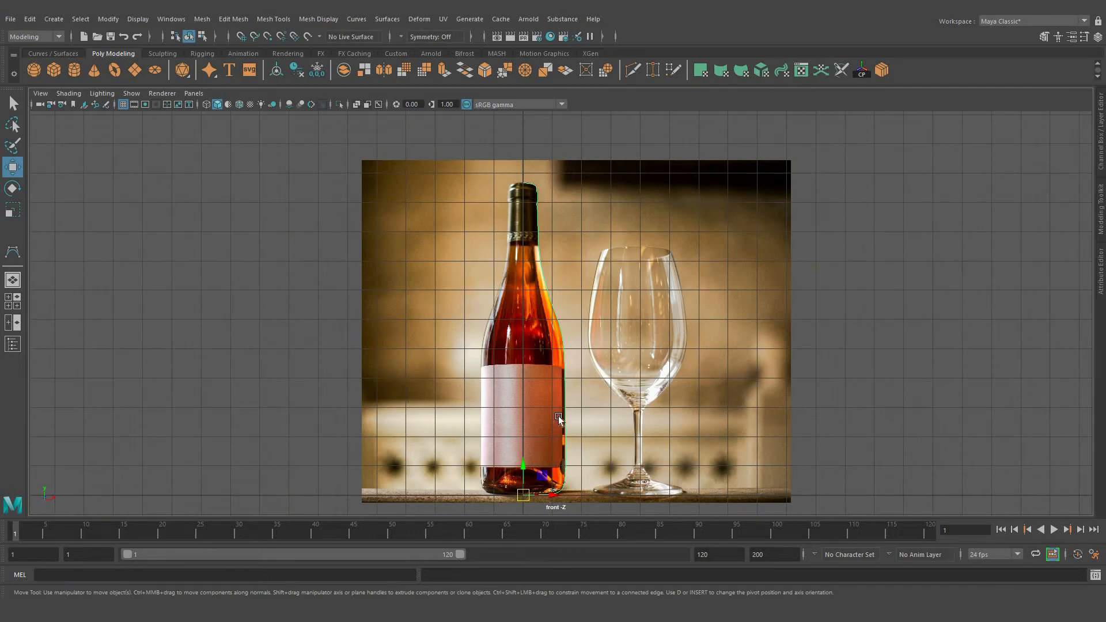
{"action": "middle_click_drag", "start_coordinate": [542, 475], "coordinate": [532, 437], "text": "alt"}
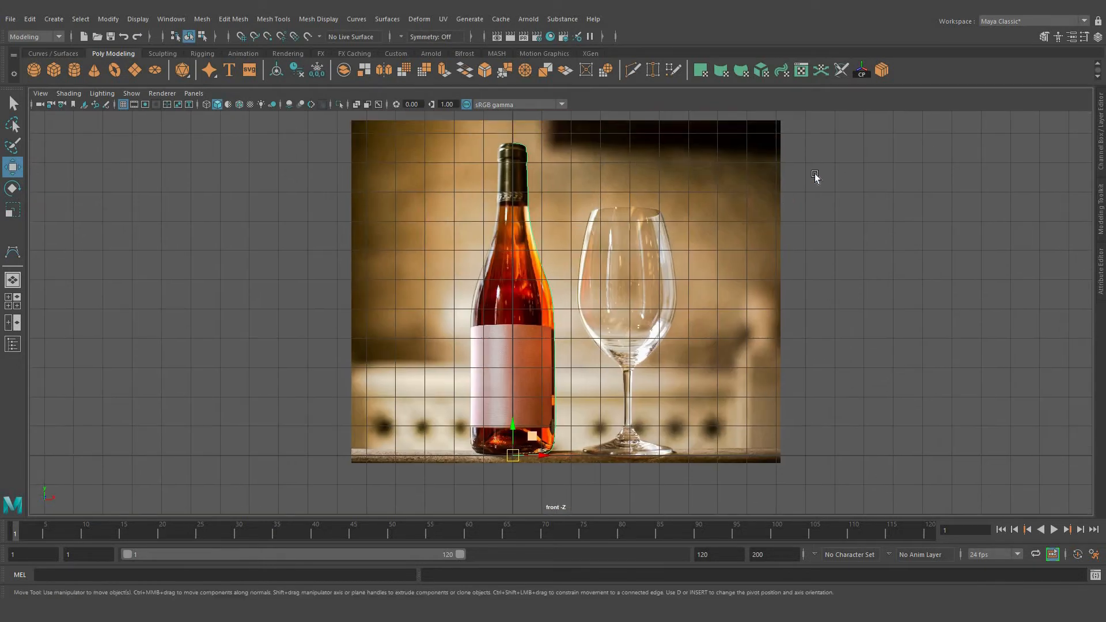
{"action": "key", "text": "space"}
{"action": "key", "text": "space"}
{"action": "scroll", "coordinate": [633, 368], "scroll_direction": "up", "scroll_amount": 5}
{"action": "left_click_drag", "start_coordinate": [635, 377], "coordinate": [584, 352], "text": "alt"}
{"action": "middle_click_drag", "start_coordinate": [585, 353], "coordinate": [591, 399], "text": "alt"}
{"action": "left_click_drag", "start_coordinate": [595, 389], "coordinate": [560, 386], "text": "alt"}
Step: Revolve the profile curve 360 degrees around the Y axis as polygons with 8 segments
{"action": "left_click", "coordinate": [389, 19]}
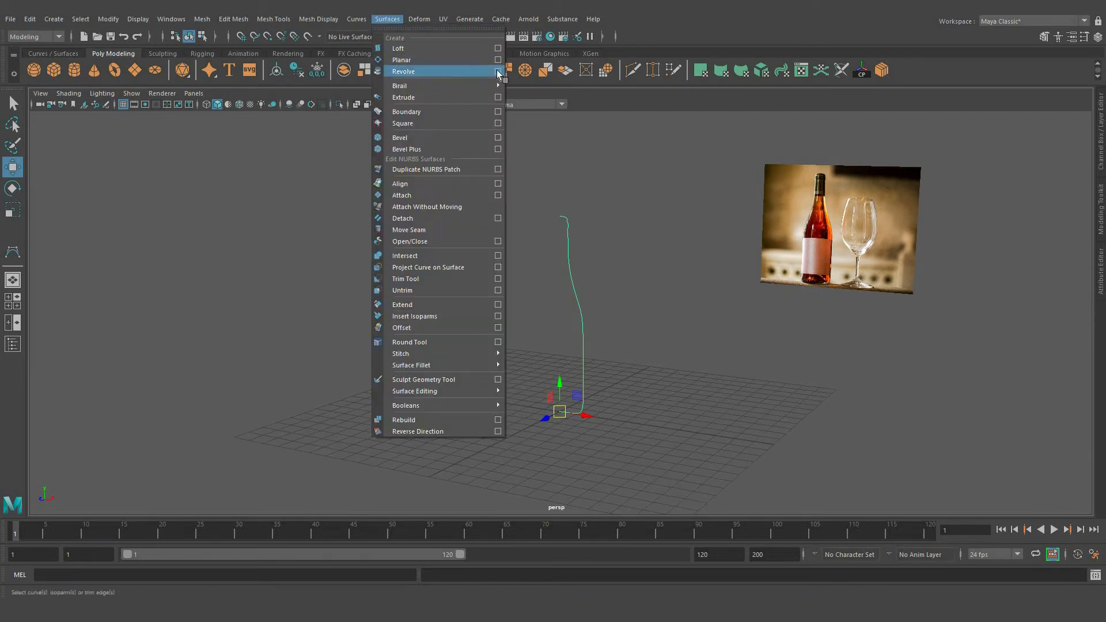
{"action": "left_click", "coordinate": [497, 71]}
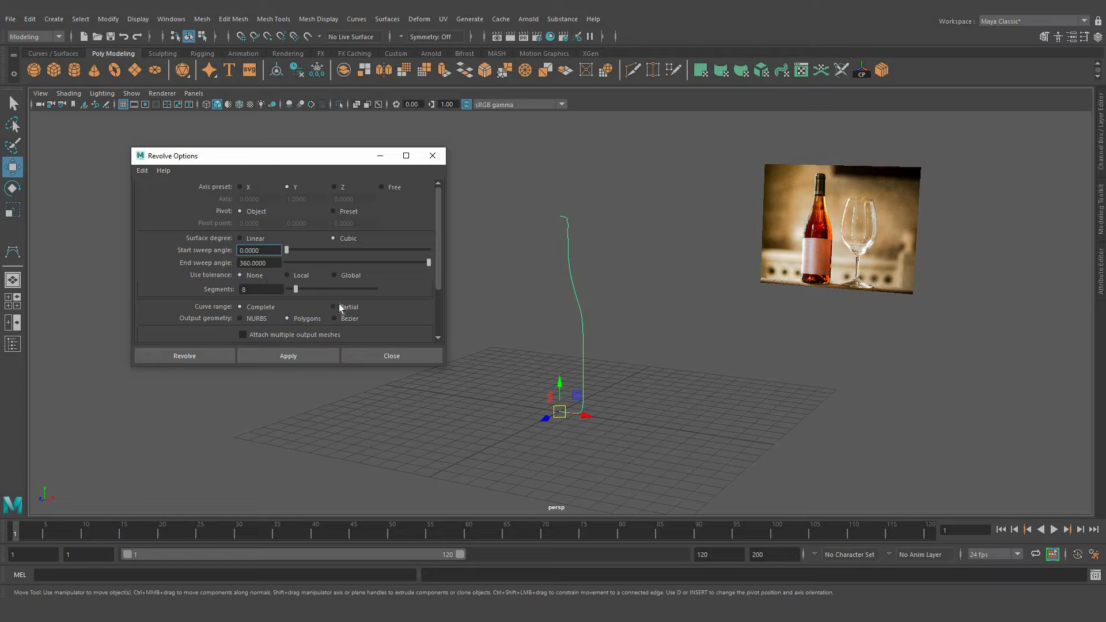
{"action": "scroll", "coordinate": [285, 309], "scroll_direction": "down", "scroll_amount": 3}
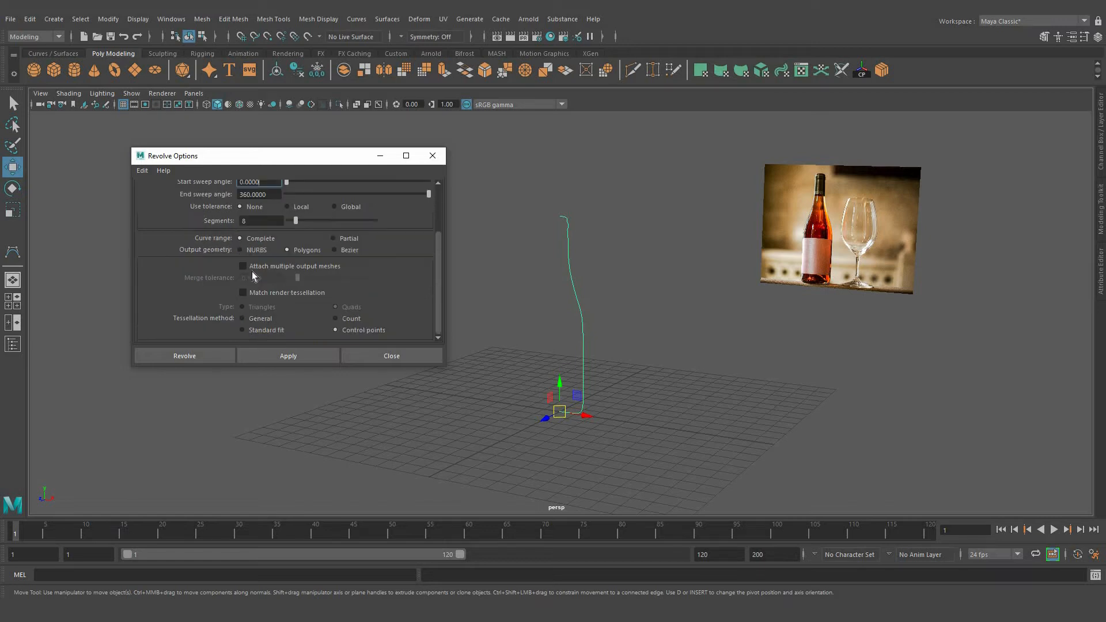
{"action": "left_click", "coordinate": [197, 355]}
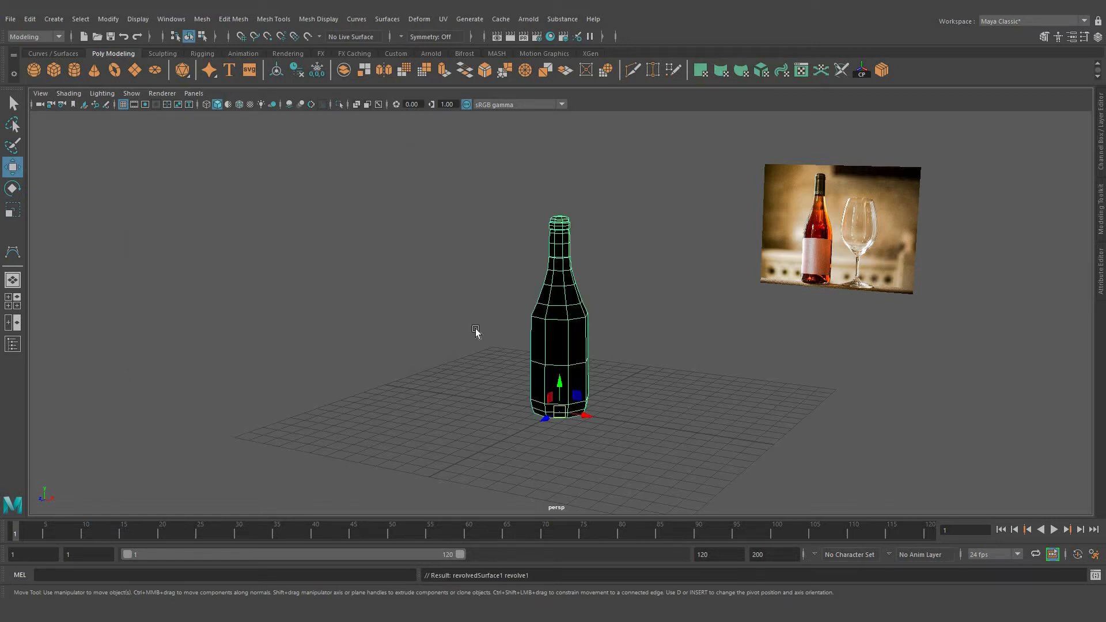
Step: Reverse the normals of the revolved bottle mesh in object mode and deselect it
{"action": "scroll", "coordinate": [511, 336], "scroll_direction": "up", "scroll_amount": 2}
{"action": "middle_click_drag", "start_coordinate": [511, 336], "coordinate": [518, 338], "text": "alt"}
{"action": "right_click_drag", "start_coordinate": [560, 293], "coordinate": [616, 276]}
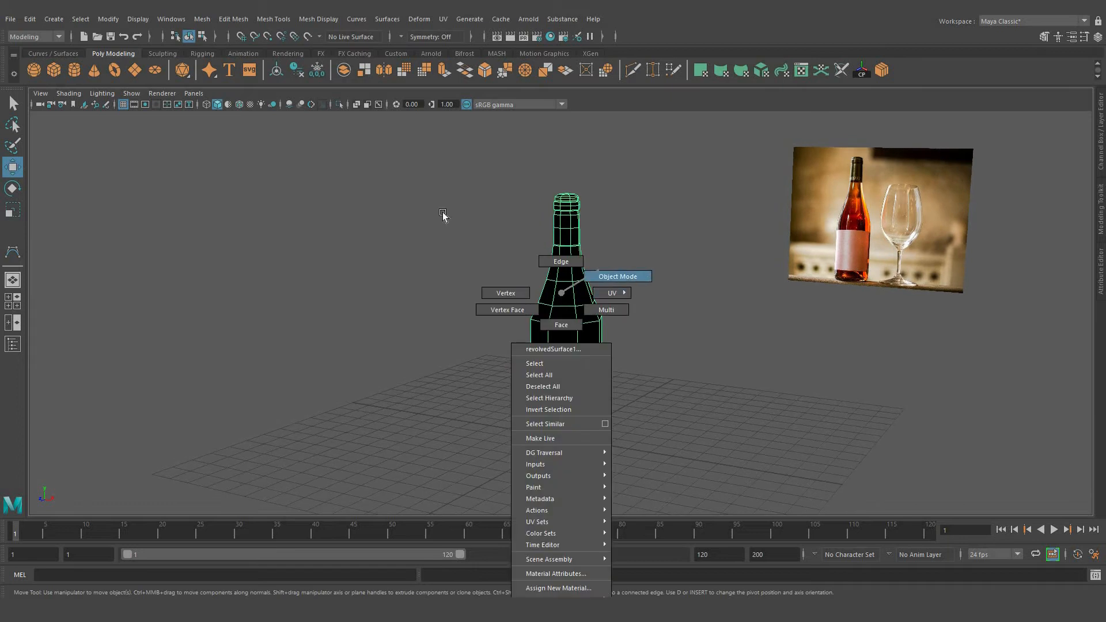
{"action": "left_click", "coordinate": [320, 20]}
{"action": "left_click", "coordinate": [354, 72]}
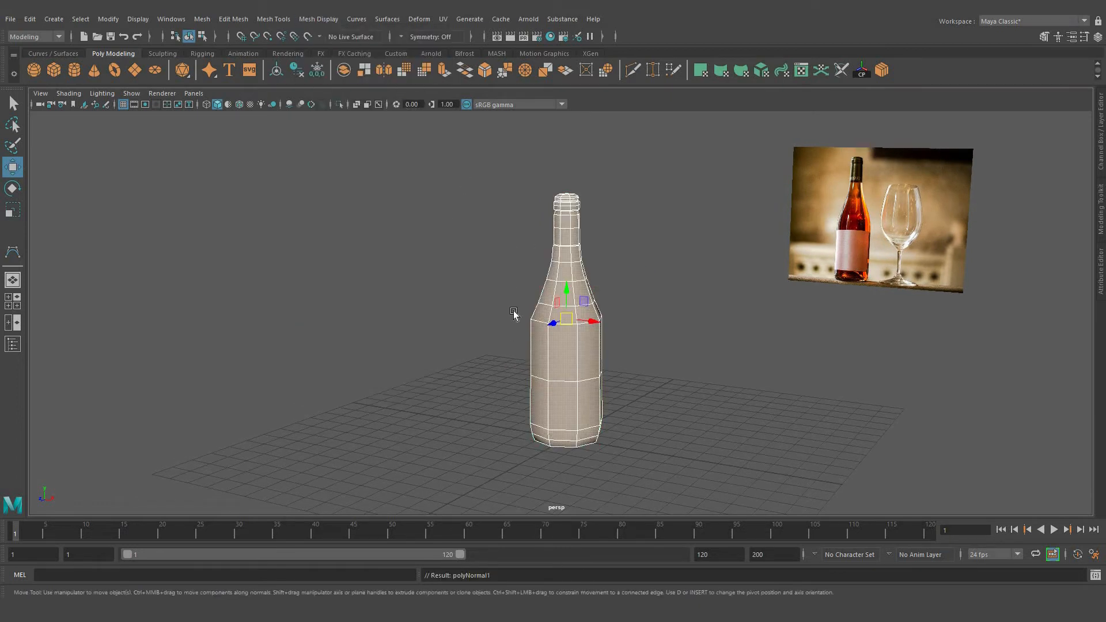
{"action": "scroll", "coordinate": [531, 326], "scroll_direction": "down", "scroll_amount": 2}
{"action": "left_click_drag", "start_coordinate": [474, 318], "coordinate": [505, 340], "text": "alt"}
{"action": "left_click", "coordinate": [623, 356]}
{"action": "scroll", "coordinate": [629, 412], "scroll_direction": "up", "scroll_amount": 2}
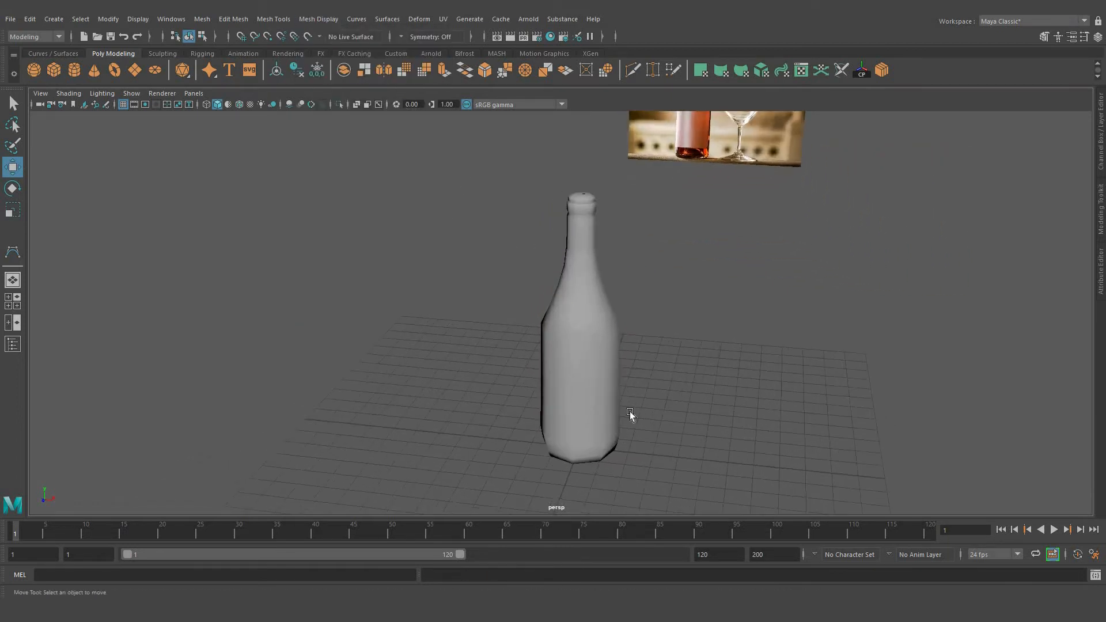
Step: Turn on the smooth mesh preview for the bottle and deselect it
{"action": "left_click_drag", "start_coordinate": [507, 254], "coordinate": [597, 346], "text": "alt"}
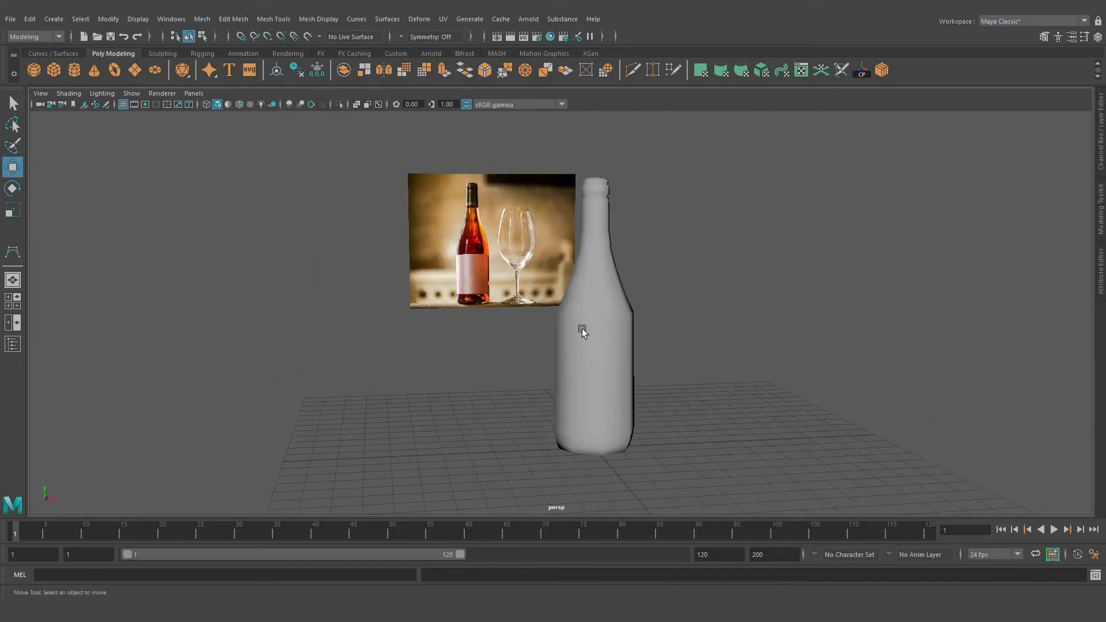
{"action": "left_click", "coordinate": [582, 328]}
{"action": "middle_click_drag", "start_coordinate": [582, 328], "coordinate": [560, 334], "text": "alt"}
{"action": "key", "text": "3"}
{"action": "left_click", "coordinate": [649, 396]}
{"action": "left_click_drag", "start_coordinate": [649, 396], "coordinate": [598, 390], "text": "alt"}
Step: Move the bottle along X away from its profile curve and delete the construction history of both
{"action": "left_click", "coordinate": [592, 432]}
{"action": "left_click_drag", "start_coordinate": [563, 441], "coordinate": [544, 443]}
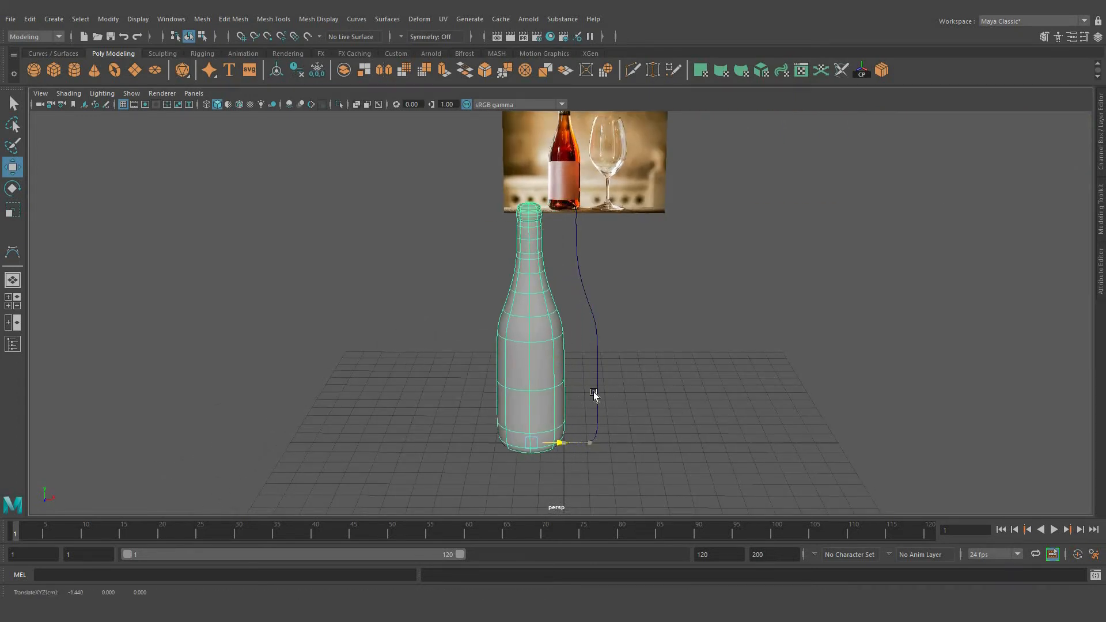
{"action": "left_click", "coordinate": [598, 383]}
{"action": "left_click_drag", "start_coordinate": [551, 347], "coordinate": [292, 75]}
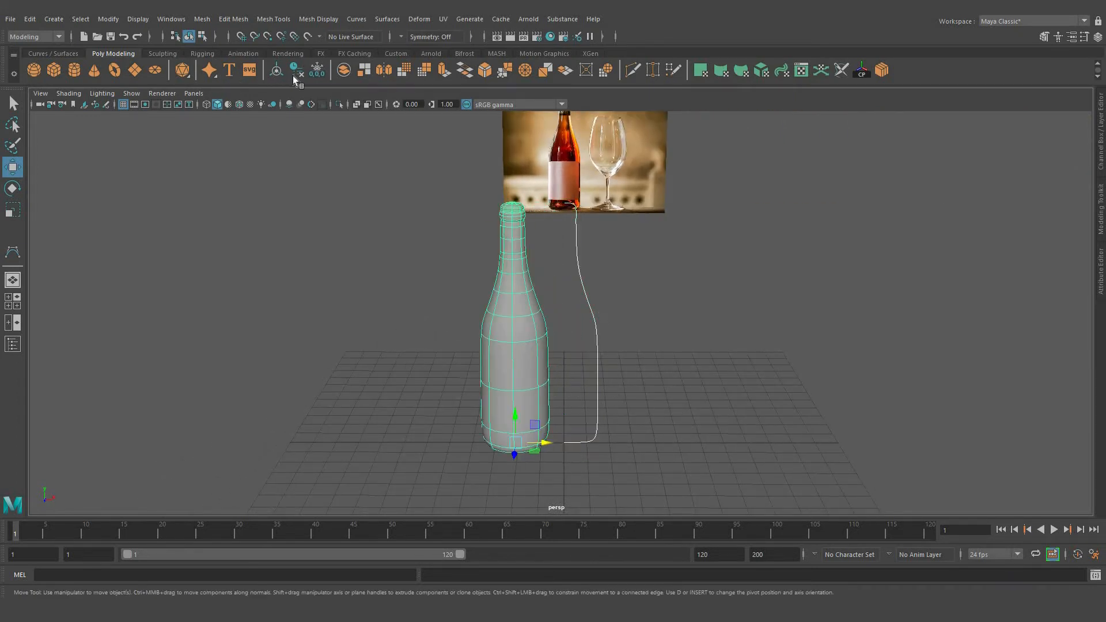
Step: Hide the profile curve and move the bottle back along X over the reference bottle in the front view
{"action": "left_click", "coordinate": [591, 318]}
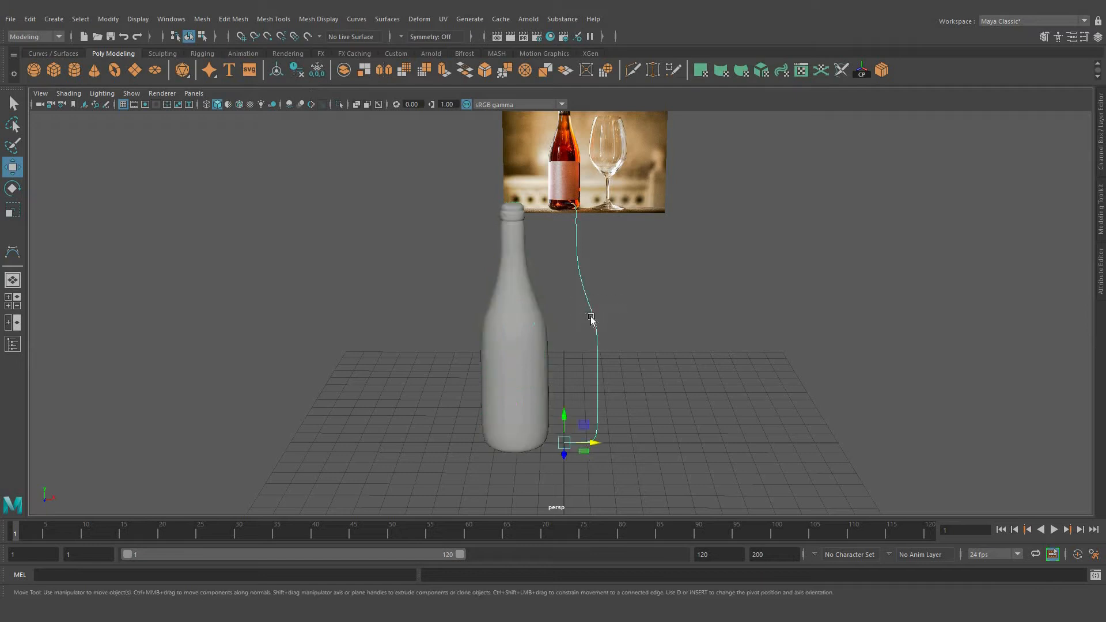
{"action": "key", "text": "ctrl+h"}
{"action": "left_click", "coordinate": [506, 381]}
{"action": "key", "text": "space"}
{"action": "key", "text": "space"}
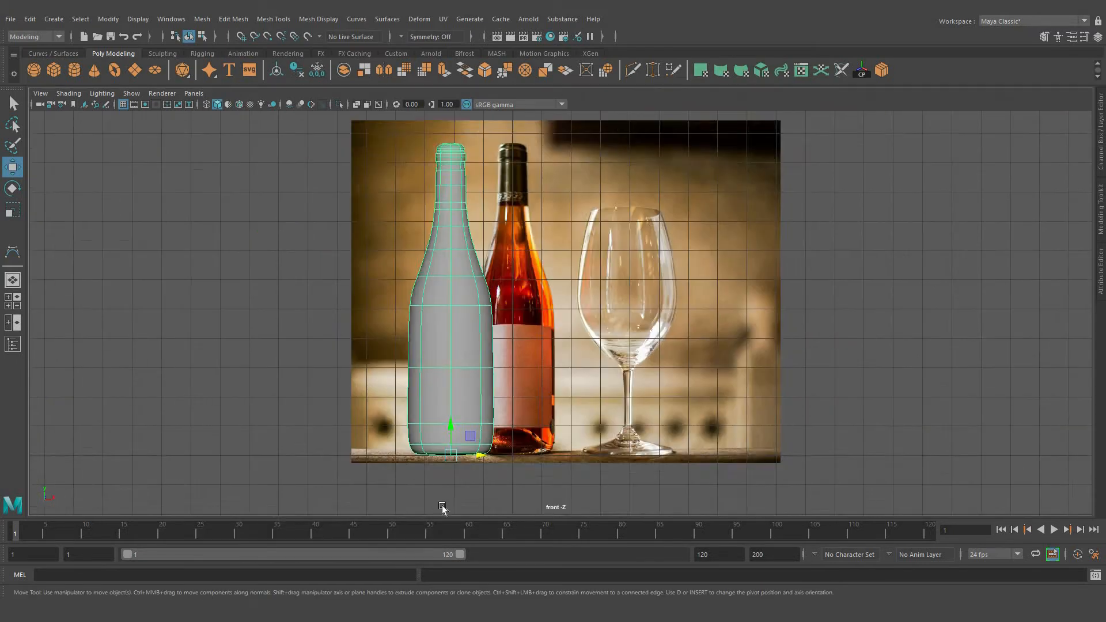
{"action": "scroll", "coordinate": [444, 507], "scroll_direction": "up", "scroll_amount": 3}
{"action": "left_click_drag", "start_coordinate": [445, 507], "coordinate": [563, 288]}
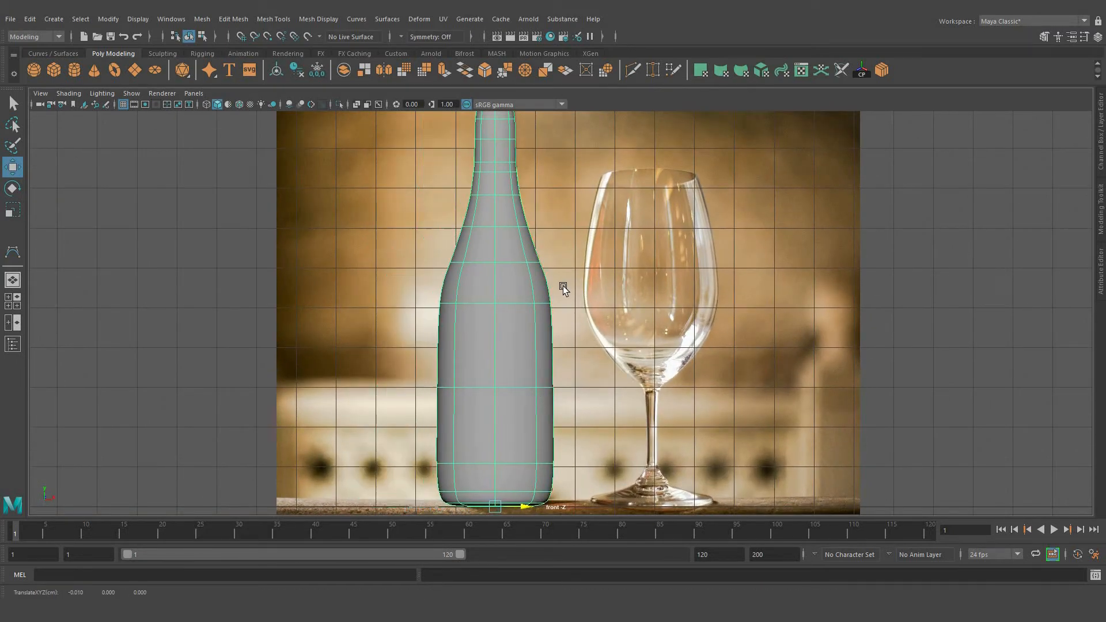
{"action": "middle_click_drag", "start_coordinate": [526, 198], "coordinate": [517, 203], "text": "alt"}
{"action": "left_click", "coordinate": [710, 278]}
{"action": "scroll", "coordinate": [506, 218], "scroll_direction": "up", "scroll_amount": 2}
{"action": "middle_click_drag", "start_coordinate": [634, 287], "coordinate": [537, 269], "text": "alt"}
{"action": "scroll", "coordinate": [500, 242], "scroll_direction": "down", "scroll_amount": 4}
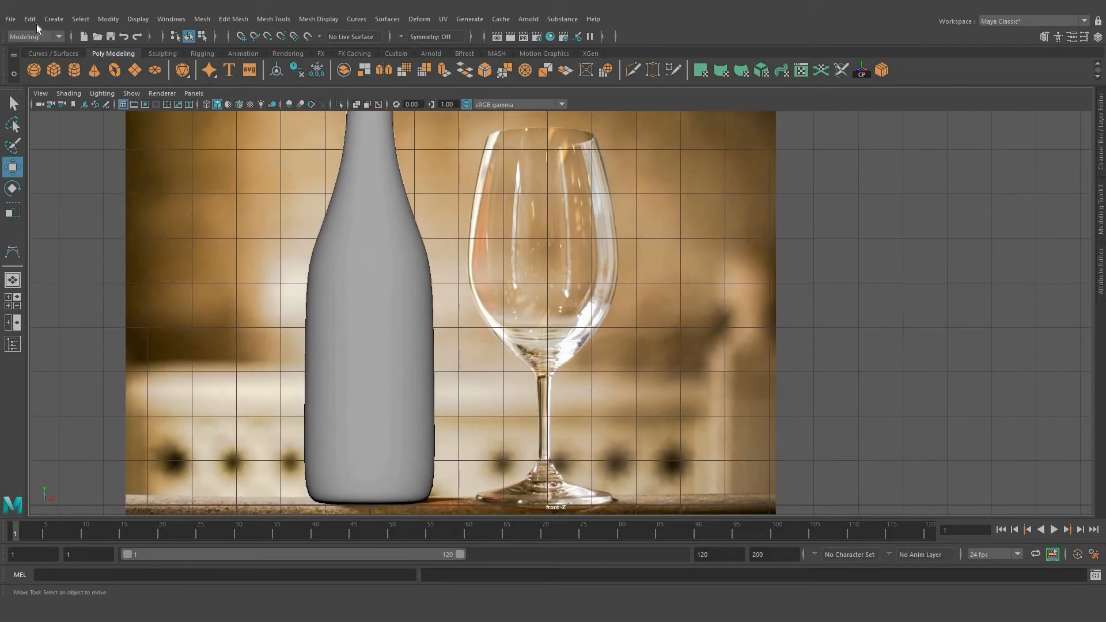
{"action": "left_click", "coordinate": [54, 19]}
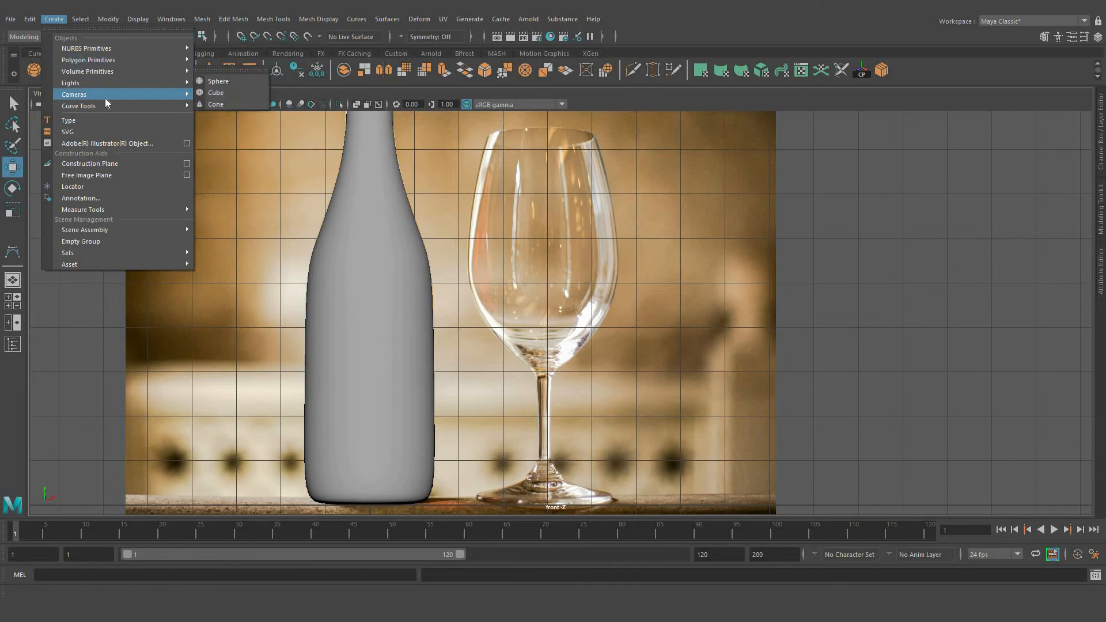
{"action": "mouse_move", "coordinate": [109, 106]}
{"action": "left_click", "coordinate": [259, 113]}
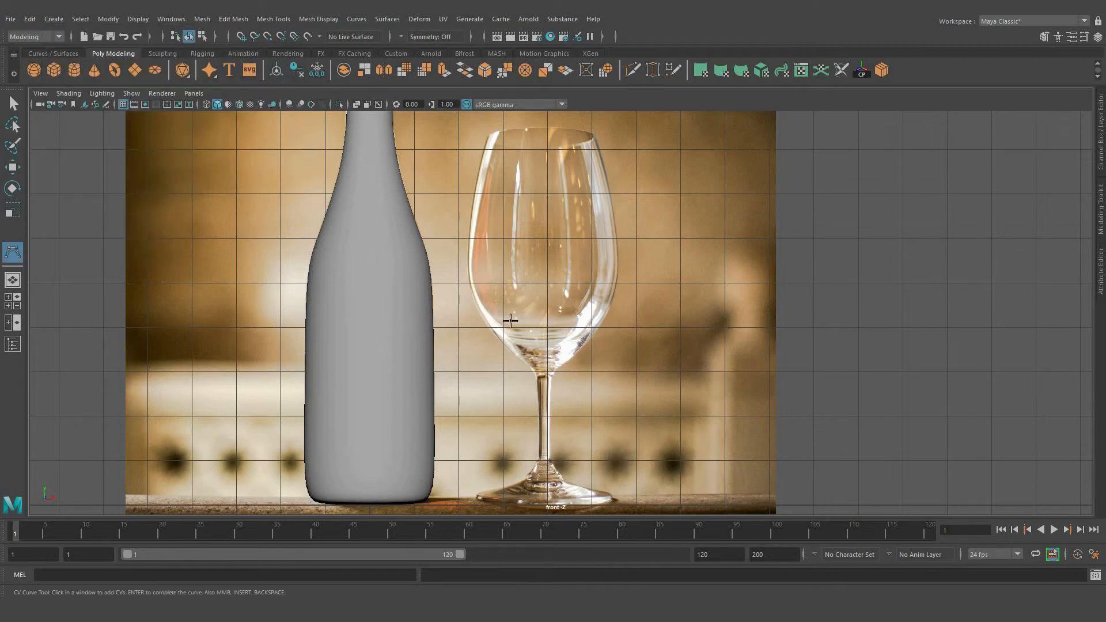
{"action": "middle_click_drag", "start_coordinate": [642, 382], "coordinate": [629, 268], "text": "alt"}
{"action": "scroll", "coordinate": [425, 444], "scroll_direction": "up", "scroll_amount": 7}
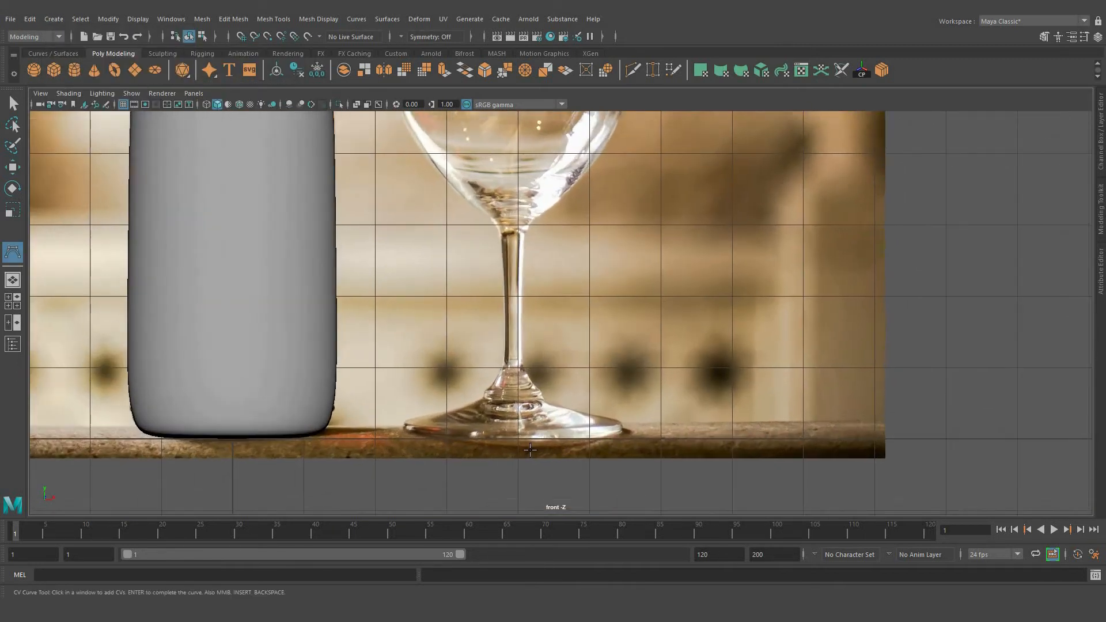
{"action": "key", "text": "q"}
{"action": "scroll", "coordinate": [464, 365], "scroll_direction": "down", "scroll_amount": 10}
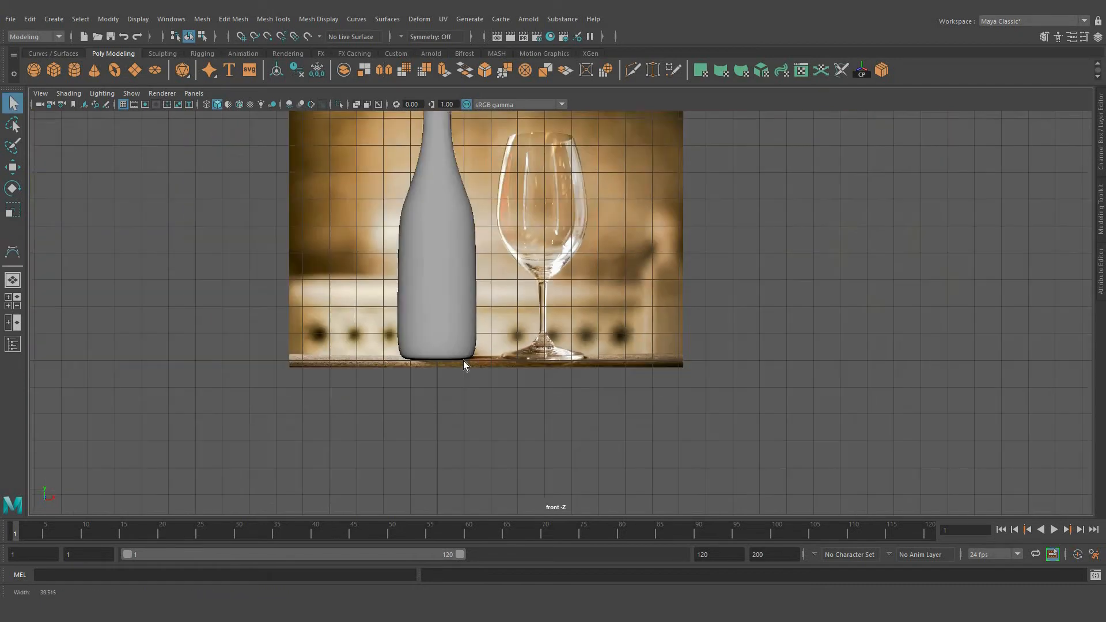
Step: Unlock the reference image's layer1 and select the image plane, returning to the enlarged front view
{"action": "key", "text": "space"}
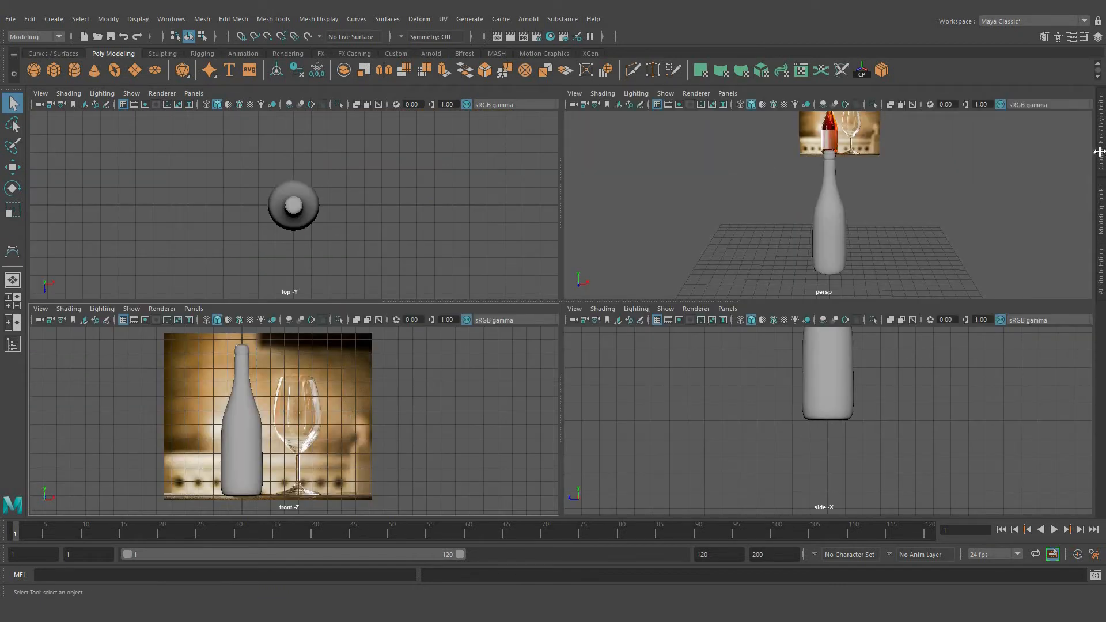
{"action": "key", "text": "ctrl+a"}
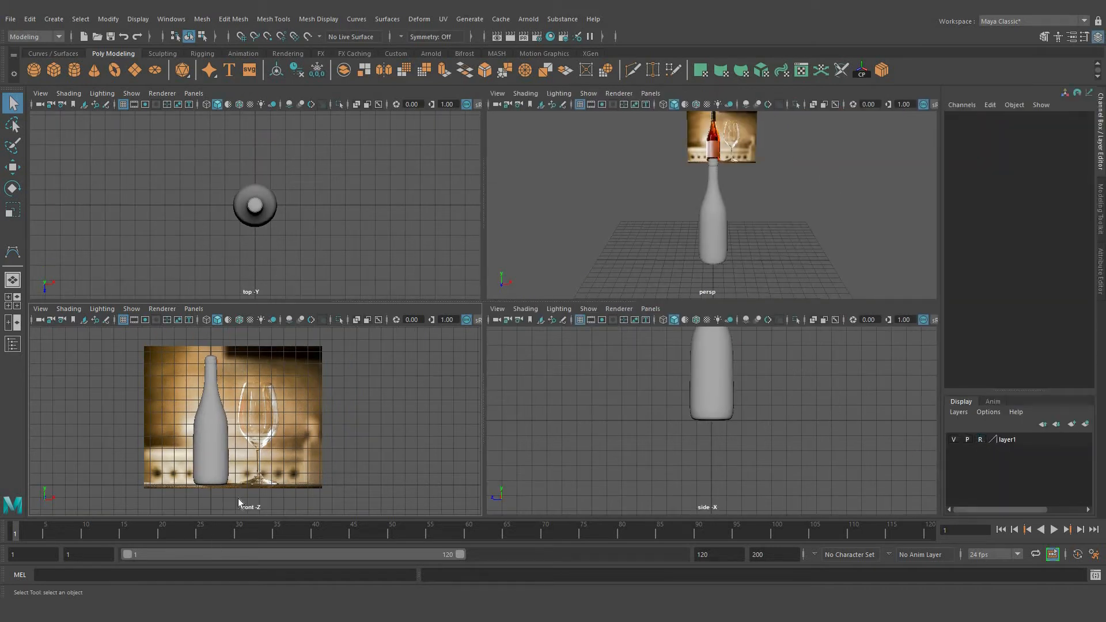
{"action": "left_click", "coordinate": [273, 432]}
{"action": "key", "text": "space"}
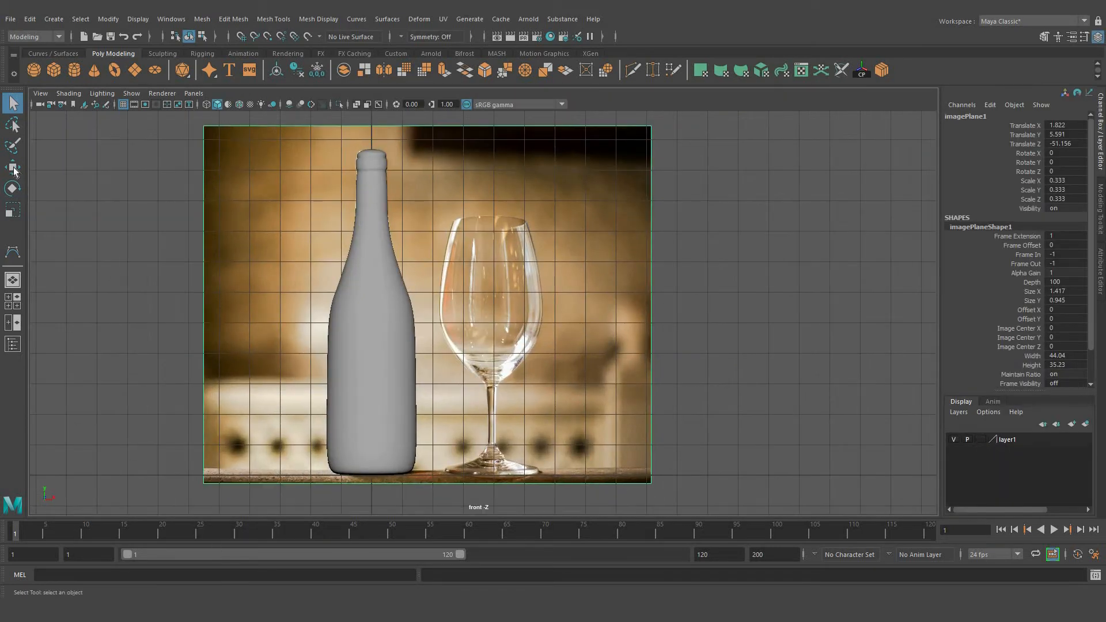
Step: Move the image plane along X to about 1.902 to centre the glass stem on a grid line, and lock layer1 as reference again
{"action": "key", "text": "w"}
{"action": "scroll", "coordinate": [475, 320], "scroll_direction": "up", "scroll_amount": 3}
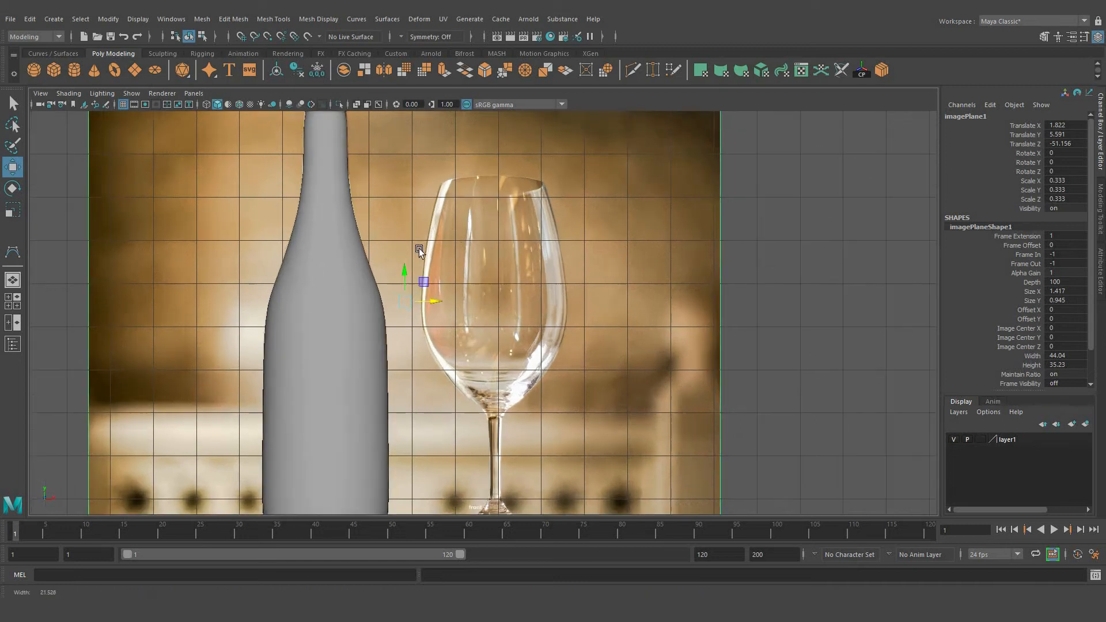
{"action": "middle_click_drag", "start_coordinate": [419, 249], "coordinate": [386, 207], "text": "alt"}
{"action": "scroll", "coordinate": [385, 244], "scroll_direction": "up", "scroll_amount": 2}
{"action": "left_click_drag", "start_coordinate": [382, 246], "coordinate": [382, 246]}
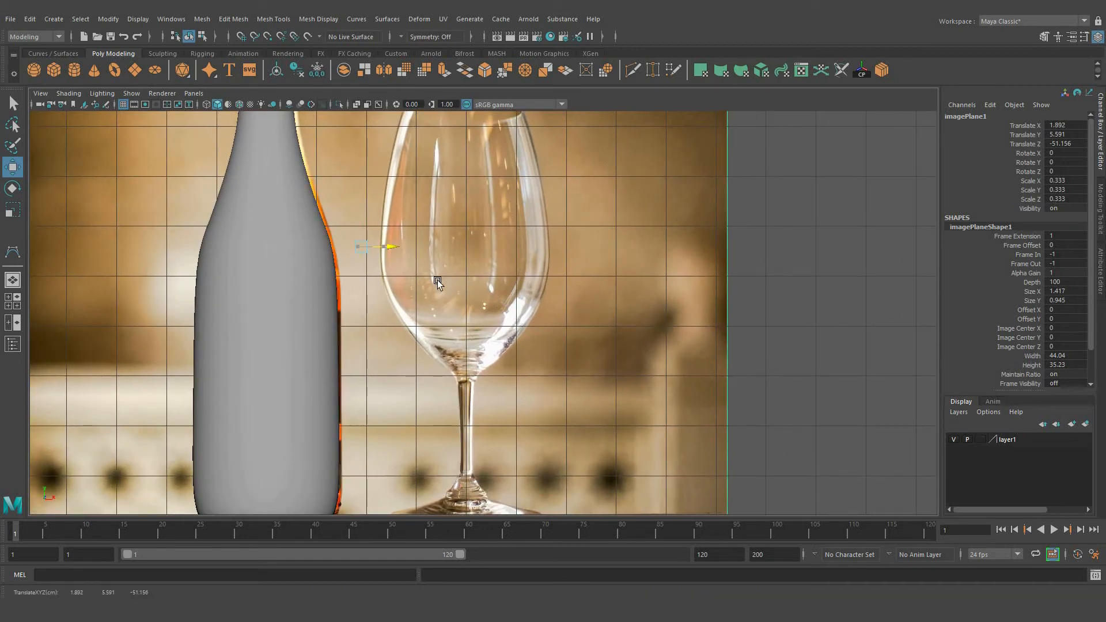
{"action": "scroll", "coordinate": [551, 303], "scroll_direction": "down", "scroll_amount": 2}
{"action": "scroll", "coordinate": [551, 303], "scroll_direction": "up", "scroll_amount": 2}
{"action": "middle_click_drag", "start_coordinate": [413, 254], "coordinate": [457, 159]}
{"action": "scroll", "coordinate": [477, 255], "scroll_direction": "down", "scroll_amount": 1}
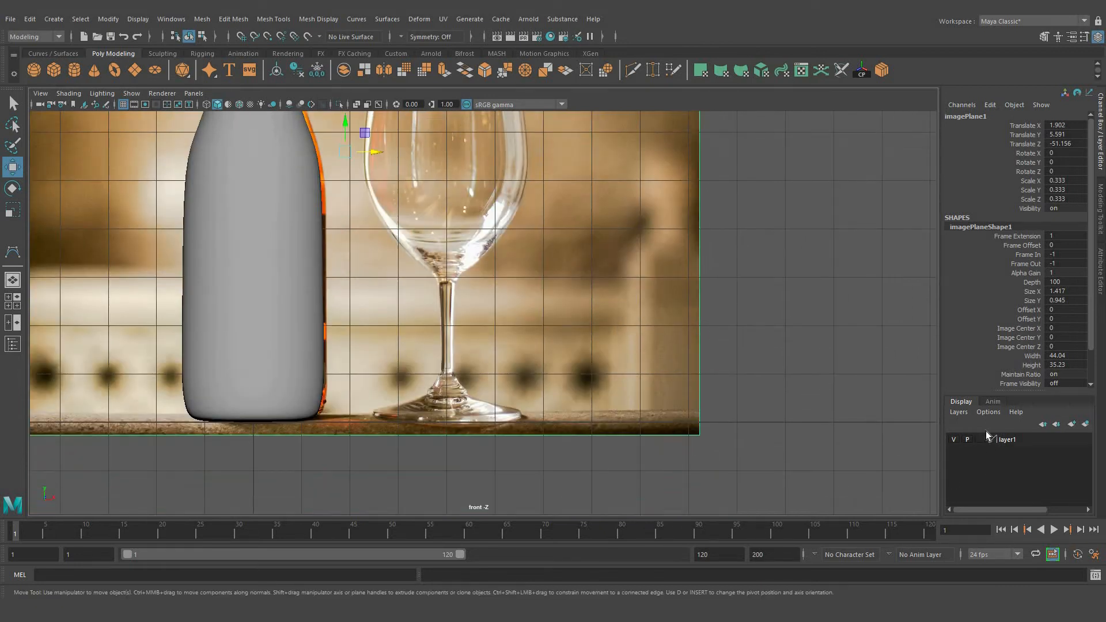
{"action": "left_click", "coordinate": [980, 440]}
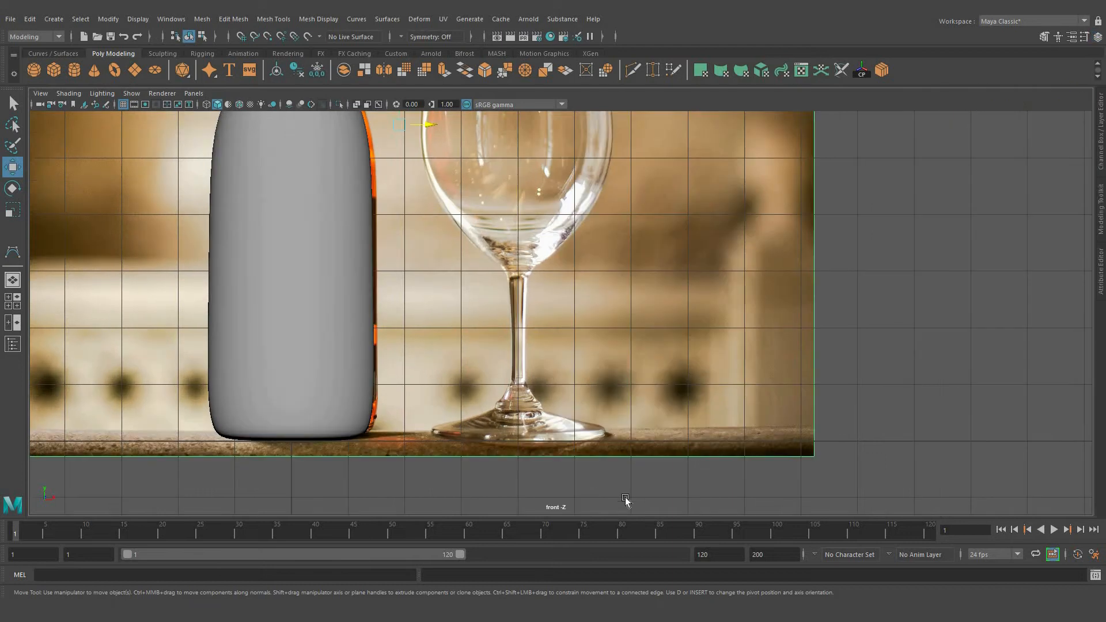
Step: Start a CV curve at the centre under the glass's foot and trace the underside, outer edge and upper slope of its right half
{"action": "scroll", "coordinate": [533, 481], "scroll_direction": "up", "scroll_amount": 3}
{"action": "middle_click_drag", "start_coordinate": [553, 478], "coordinate": [571, 471], "text": "alt"}
{"action": "scroll", "coordinate": [620, 428], "scroll_direction": "up", "scroll_amount": 1}
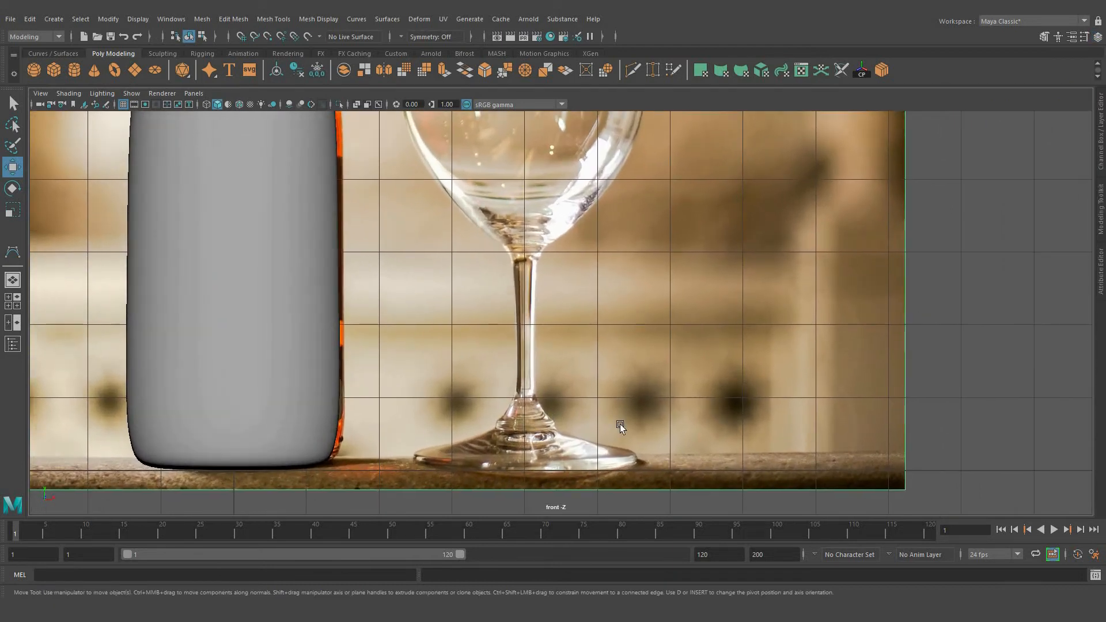
{"action": "scroll", "coordinate": [620, 428], "scroll_direction": "up", "scroll_amount": 2}
{"action": "middle_click_drag", "start_coordinate": [559, 509], "coordinate": [553, 446], "text": "alt"}
{"action": "scroll", "coordinate": [553, 445], "scroll_direction": "up", "scroll_amount": 1}
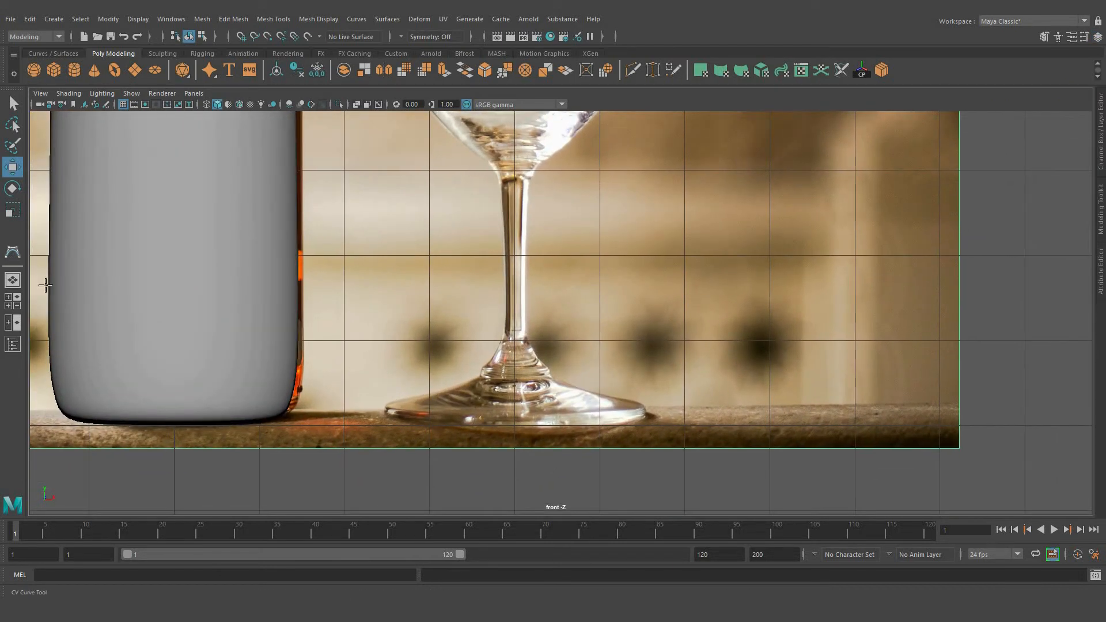
{"action": "scroll", "coordinate": [649, 440], "scroll_direction": "up", "scroll_amount": 4}
{"action": "middle_click_drag", "start_coordinate": [649, 439], "coordinate": [635, 379], "text": "alt"}
{"action": "scroll", "coordinate": [496, 461], "scroll_direction": "up", "scroll_amount": 4}
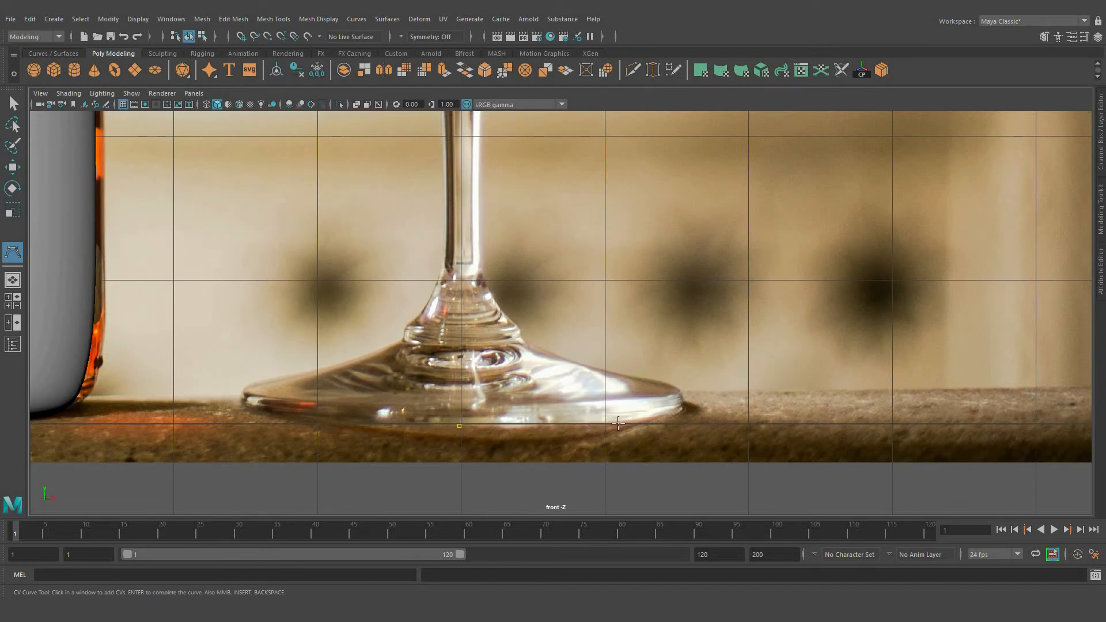
{"action": "left_click", "coordinate": [597, 425]}
{"action": "left_click", "coordinate": [652, 421]}
{"action": "left_click", "coordinate": [683, 408]}
{"action": "left_click", "coordinate": [676, 389]}
{"action": "left_click", "coordinate": [637, 378]}
{"action": "left_click", "coordinate": [577, 364]}
{"action": "left_click", "coordinate": [537, 350]}
Step: Continue the CV curve around the collar above the foot and up the tapered base of the stem
{"action": "scroll", "coordinate": [537, 350], "scroll_direction": "up", "scroll_amount": 5}
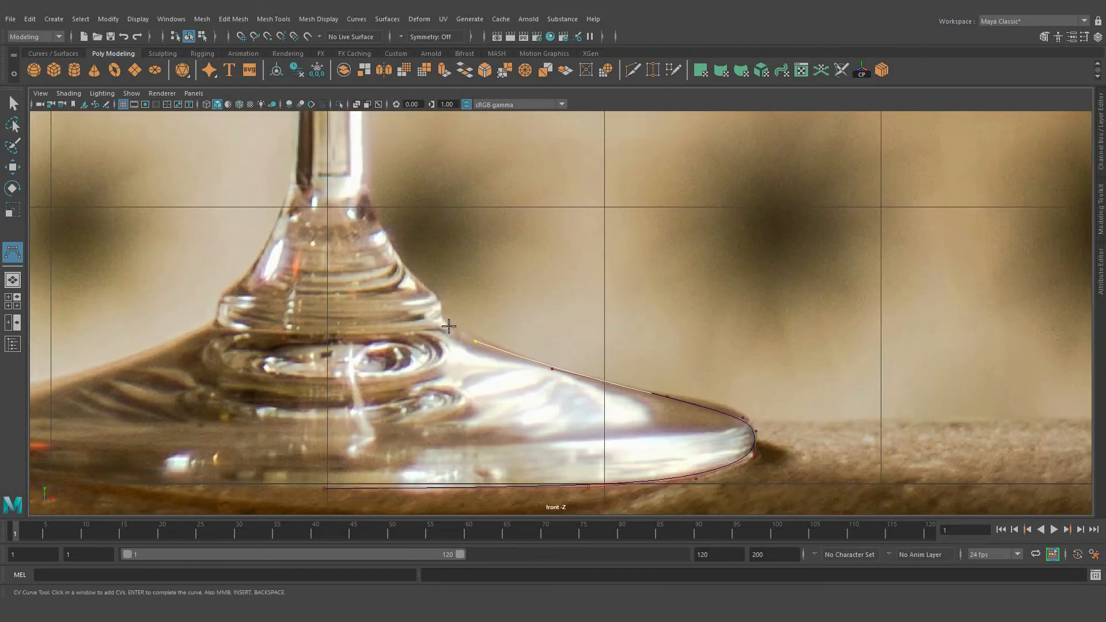
{"action": "left_click", "coordinate": [449, 327]}
{"action": "left_click", "coordinate": [440, 317]}
{"action": "scroll", "coordinate": [511, 324], "scroll_direction": "up", "scroll_amount": 1}
{"action": "middle_click_drag", "start_coordinate": [417, 315], "coordinate": [557, 315], "text": "alt"}
{"action": "scroll", "coordinate": [564, 311], "scroll_direction": "up", "scroll_amount": 2}
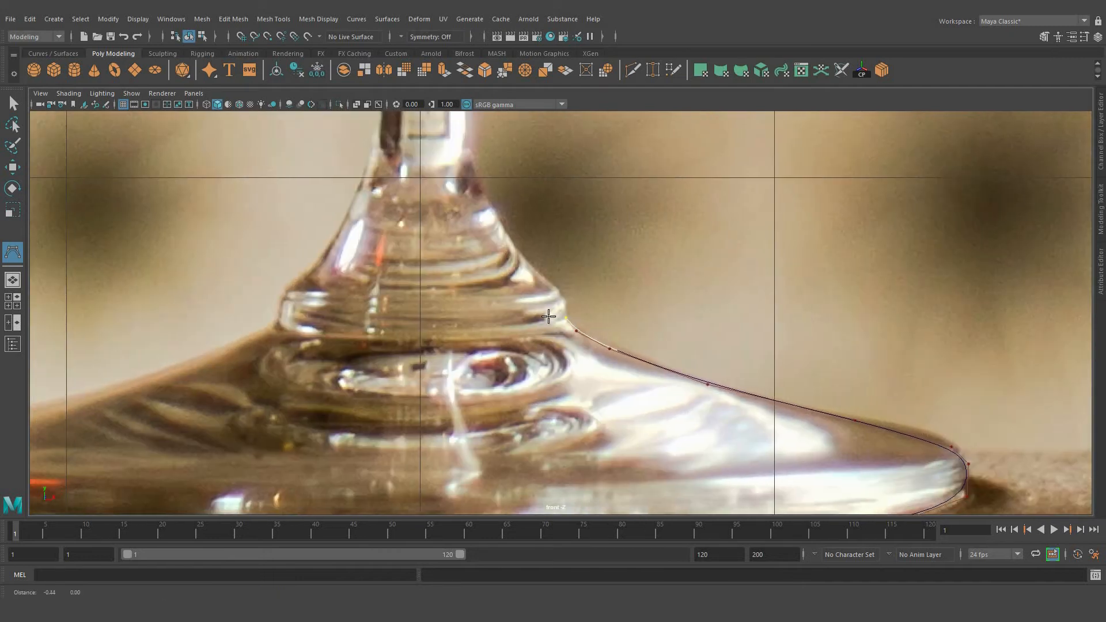
{"action": "left_click", "coordinate": [565, 297]}
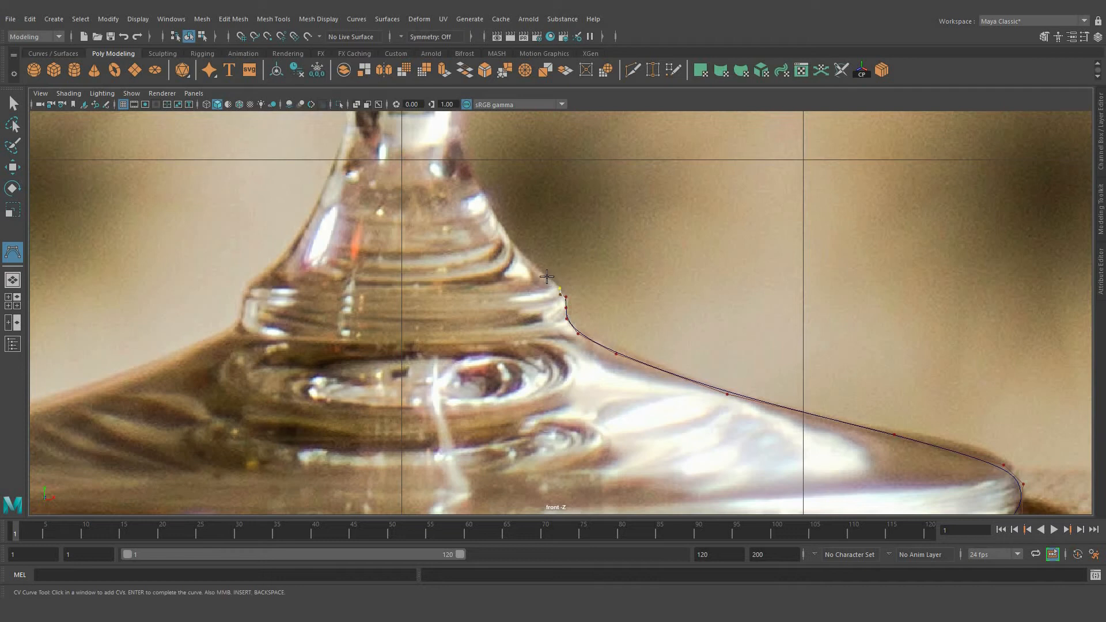
{"action": "left_click", "coordinate": [491, 215]}
{"action": "middle_click_drag", "start_coordinate": [465, 157], "coordinate": [545, 333], "text": "alt"}
{"action": "left_click", "coordinate": [543, 333]}
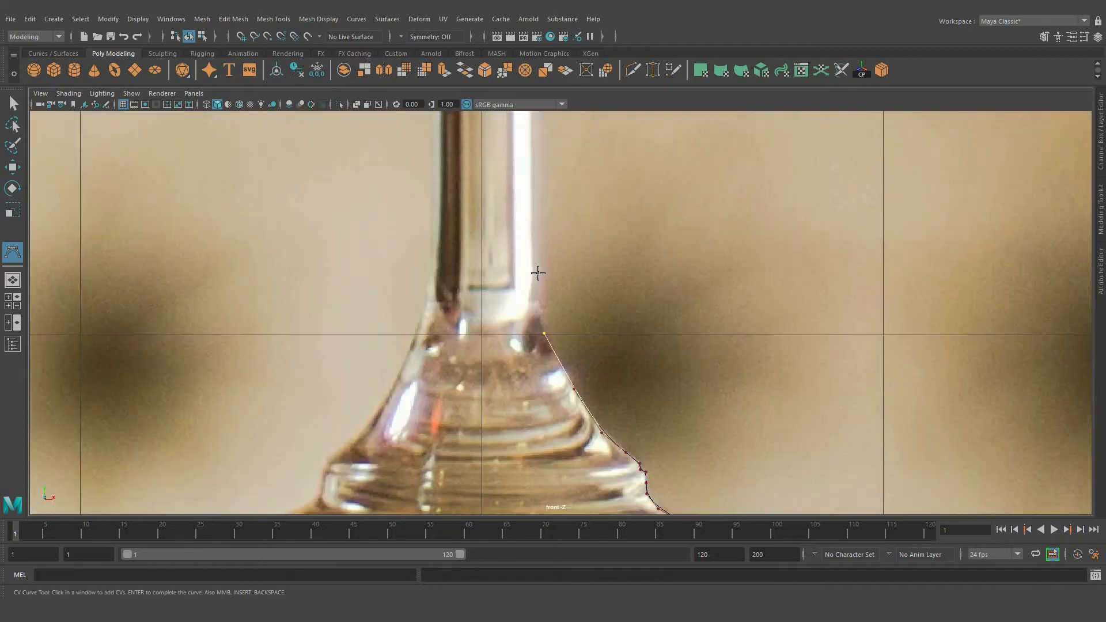
Step: Trace the right edge of the straight stem up to just below the bowl, replacing a misplaced point
{"action": "left_click", "coordinate": [541, 273]}
{"action": "scroll", "coordinate": [524, 394], "scroll_direction": "down", "scroll_amount": 8}
{"action": "middle_click_drag", "start_coordinate": [606, 358], "coordinate": [581, 490], "text": "alt"}
{"action": "scroll", "coordinate": [667, 326], "scroll_direction": "up", "scroll_amount": 2}
{"action": "scroll", "coordinate": [537, 318], "scroll_direction": "up", "scroll_amount": 2}
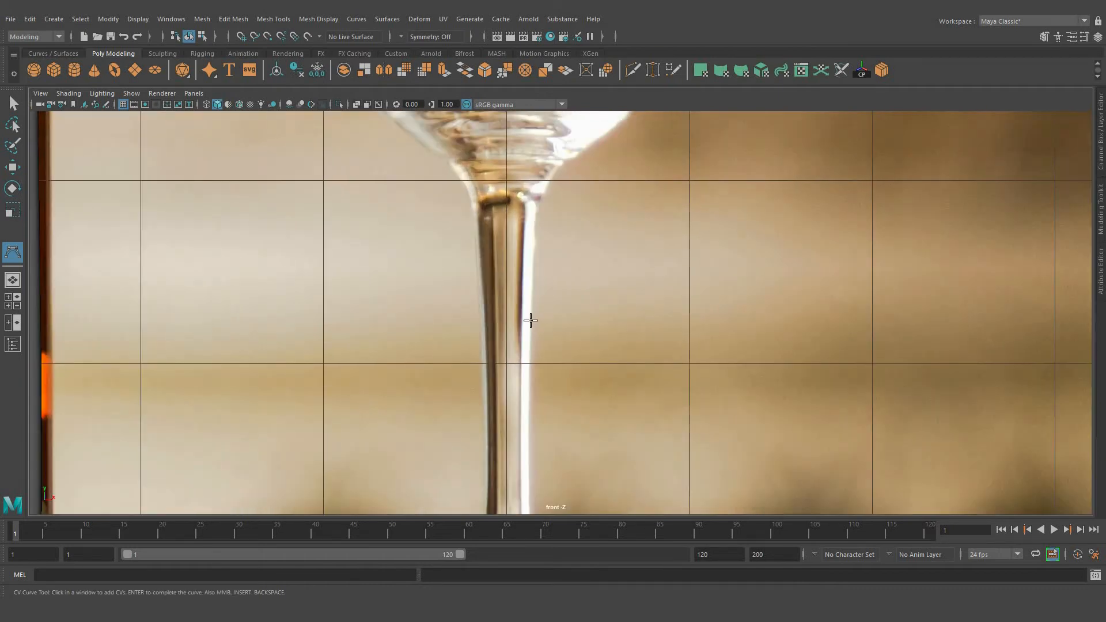
{"action": "left_click", "coordinate": [533, 360]}
{"action": "middle_click_drag", "start_coordinate": [536, 389], "coordinate": [556, 420], "text": "alt"}
{"action": "key", "text": "ctrl+z"}
{"action": "left_click", "coordinate": [537, 320]}
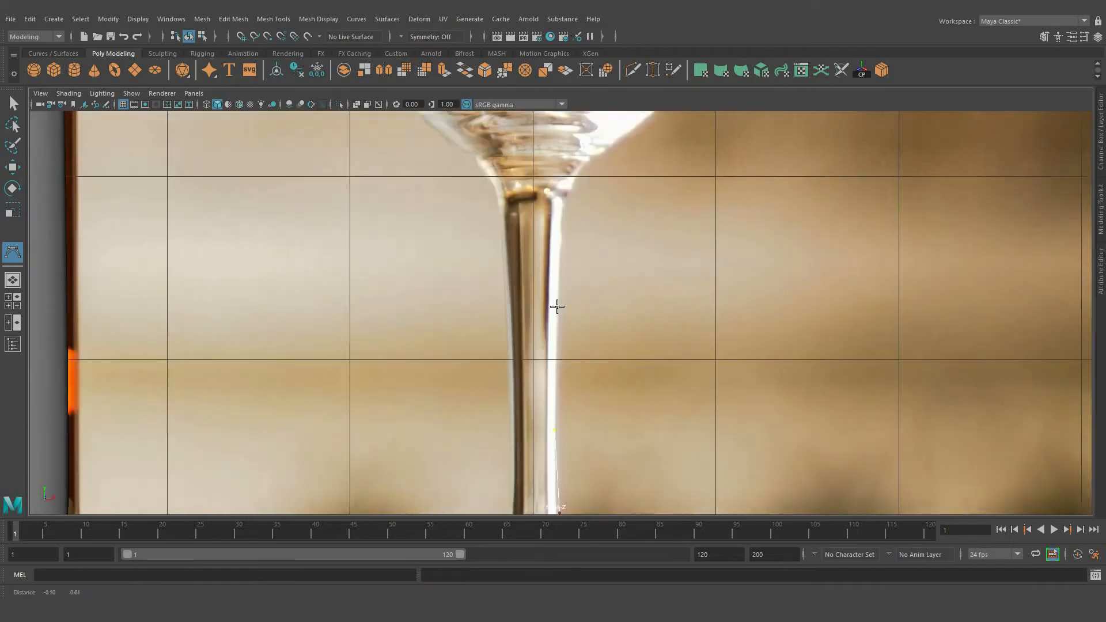
{"action": "left_click", "coordinate": [558, 306]}
{"action": "left_click", "coordinate": [562, 227]}
{"action": "left_click", "coordinate": [562, 227]}
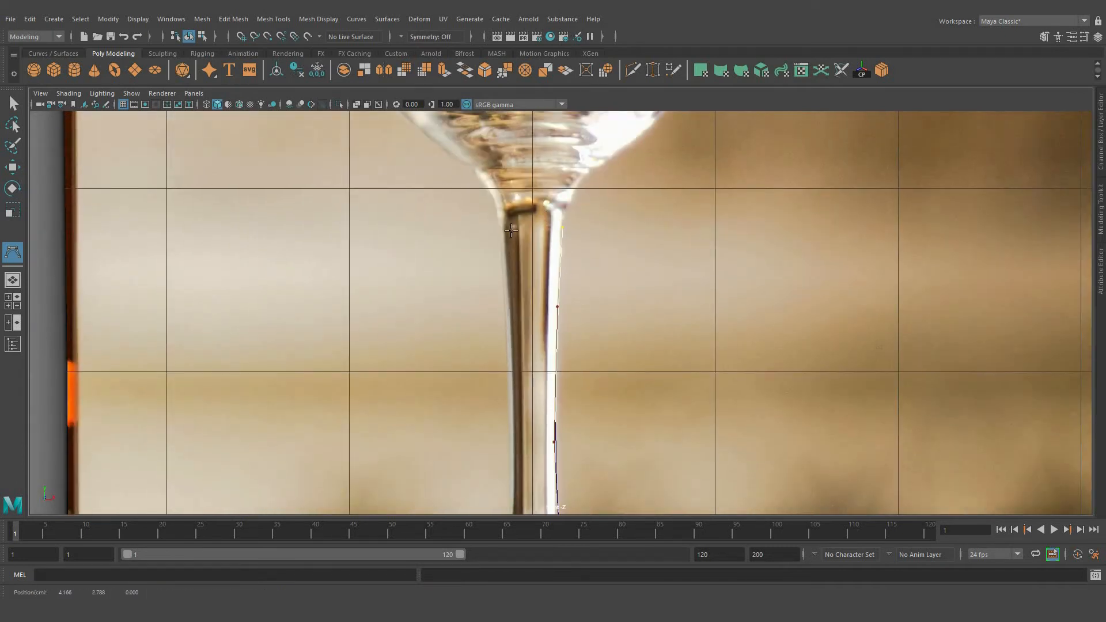
Step: Continue the curve through the flare at the top of the stem and onto the underside of the bowl
{"action": "scroll", "coordinate": [605, 425], "scroll_direction": "up", "scroll_amount": 2}
{"action": "middle_click_drag", "start_coordinate": [572, 210], "coordinate": [565, 333], "text": "alt"}
{"action": "scroll", "coordinate": [565, 334], "scroll_direction": "up", "scroll_amount": 3}
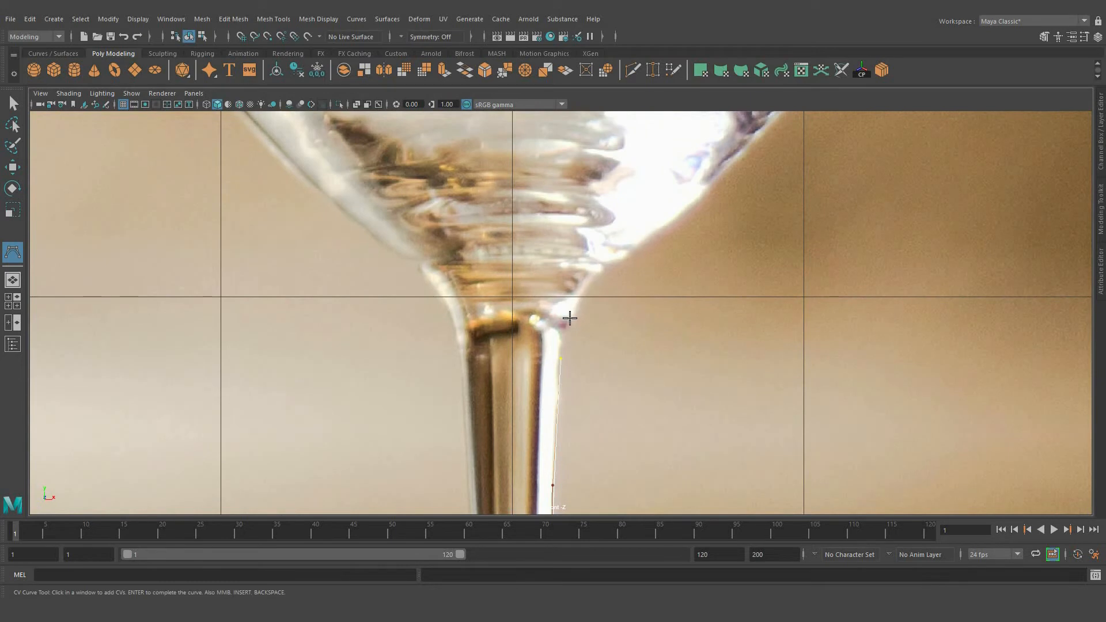
{"action": "left_click", "coordinate": [570, 318]}
{"action": "left_click", "coordinate": [590, 284]}
{"action": "scroll", "coordinate": [616, 315], "scroll_direction": "up", "scroll_amount": 1}
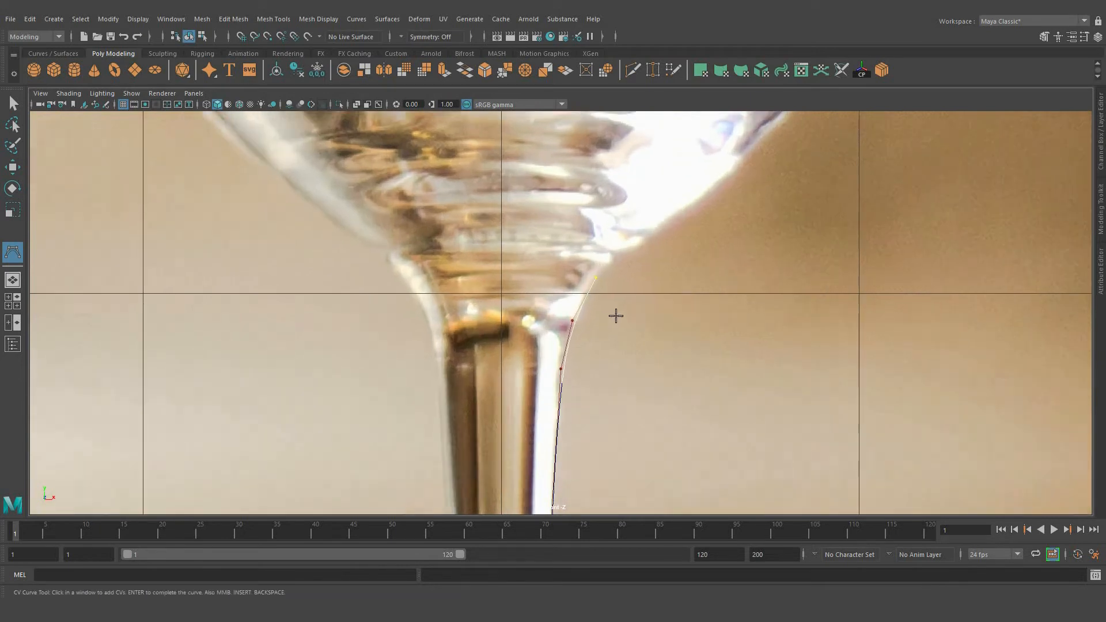
{"action": "middle_click_drag", "start_coordinate": [614, 259], "coordinate": [623, 311], "text": "alt"}
{"action": "left_click", "coordinate": [619, 311]}
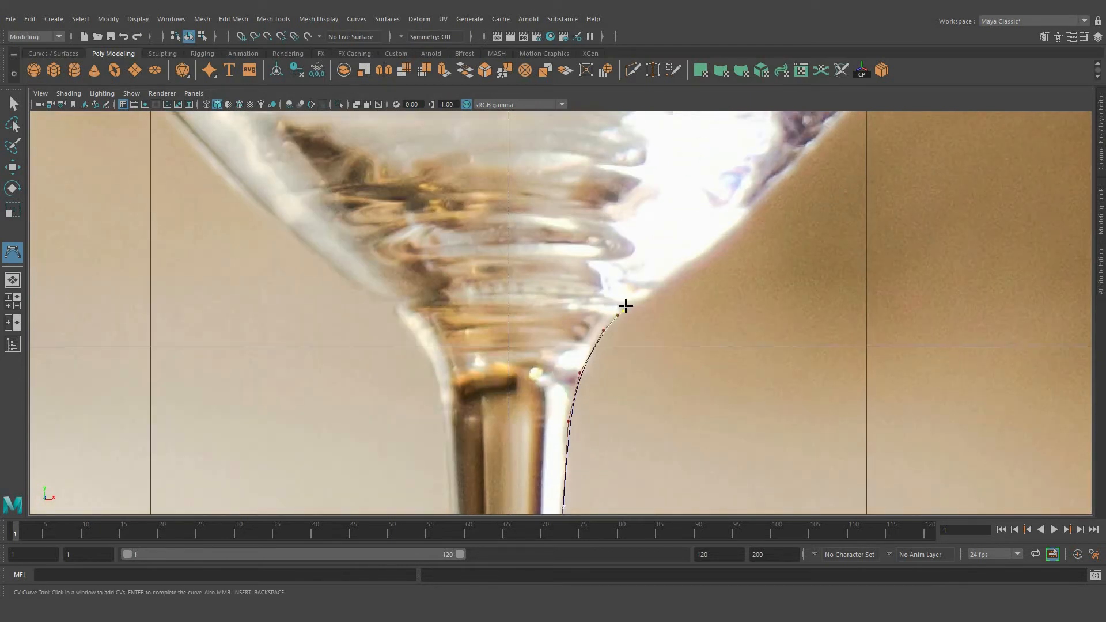
{"action": "left_click", "coordinate": [666, 291]}
{"action": "left_click", "coordinate": [746, 225]}
Step: Trace the outer wall of the bowl from its lower curve up to its widest part
{"action": "scroll", "coordinate": [568, 351], "scroll_direction": "down", "scroll_amount": 6}
{"action": "middle_click_drag", "start_coordinate": [568, 351], "coordinate": [519, 442], "text": "alt"}
{"action": "scroll", "coordinate": [666, 299], "scroll_direction": "up", "scroll_amount": 1}
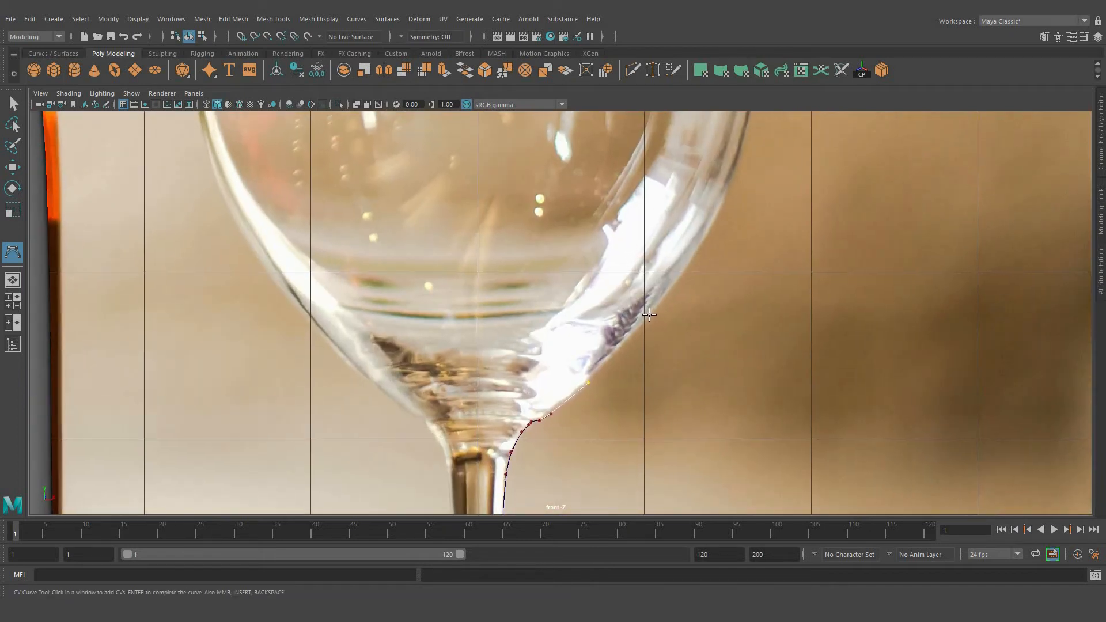
{"action": "left_click", "coordinate": [649, 314]}
{"action": "left_click", "coordinate": [710, 229]}
{"action": "middle_click_drag", "start_coordinate": [741, 143], "coordinate": [647, 321], "text": "alt"}
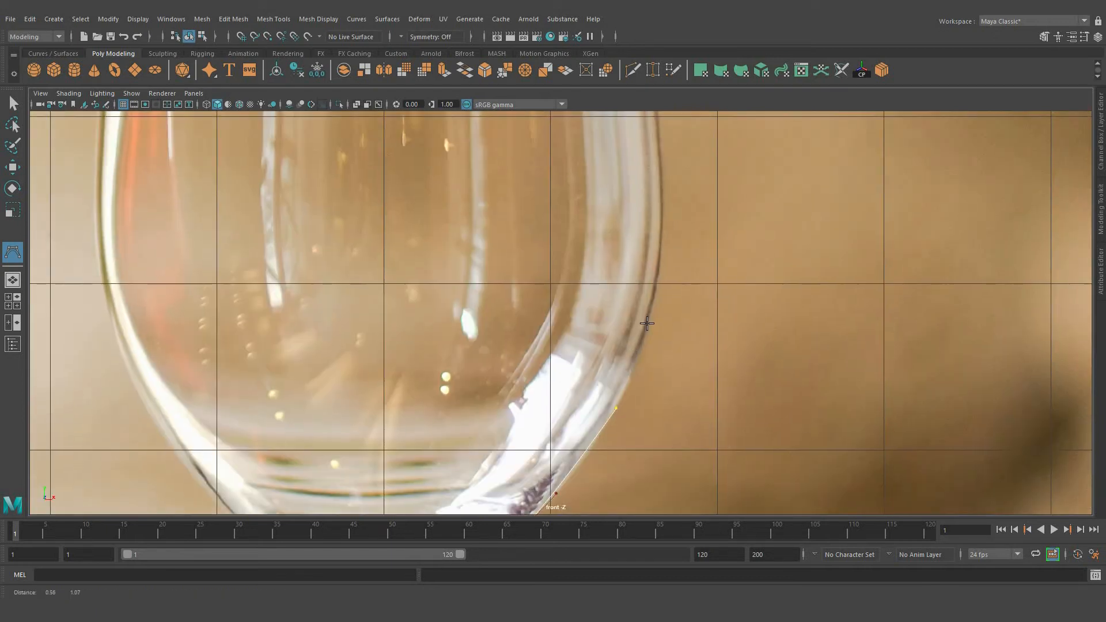
{"action": "left_click", "coordinate": [648, 319]}
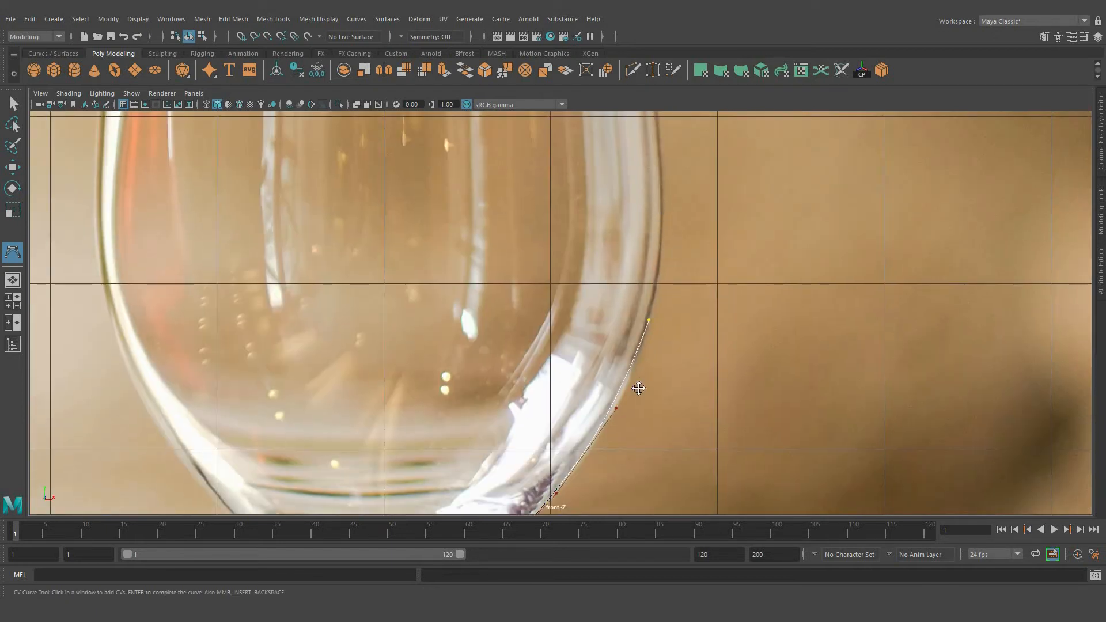
{"action": "left_click", "coordinate": [663, 210]}
Step: Trace the narrowing upper wall of the bowl to the rim and round the curve over the lip to the inside
{"action": "middle_click_drag", "start_coordinate": [651, 230], "coordinate": [638, 389], "text": "alt"}
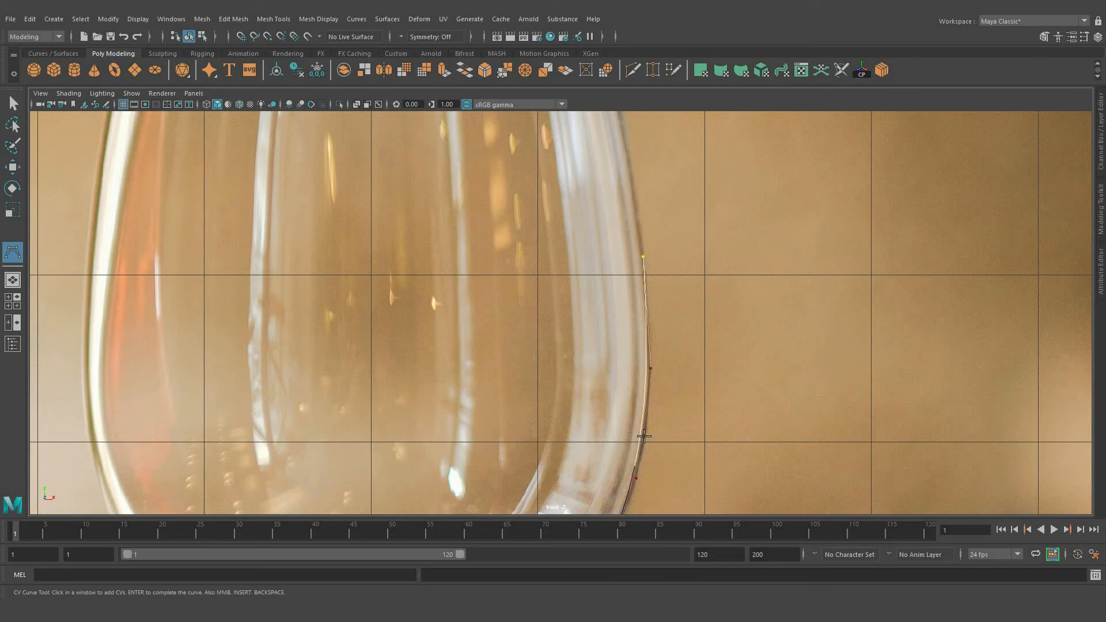
{"action": "middle_click_drag", "start_coordinate": [634, 226], "coordinate": [626, 298], "text": "alt"}
{"action": "left_click", "coordinate": [620, 297]}
{"action": "middle_click_drag", "start_coordinate": [597, 188], "coordinate": [644, 303], "text": "alt"}
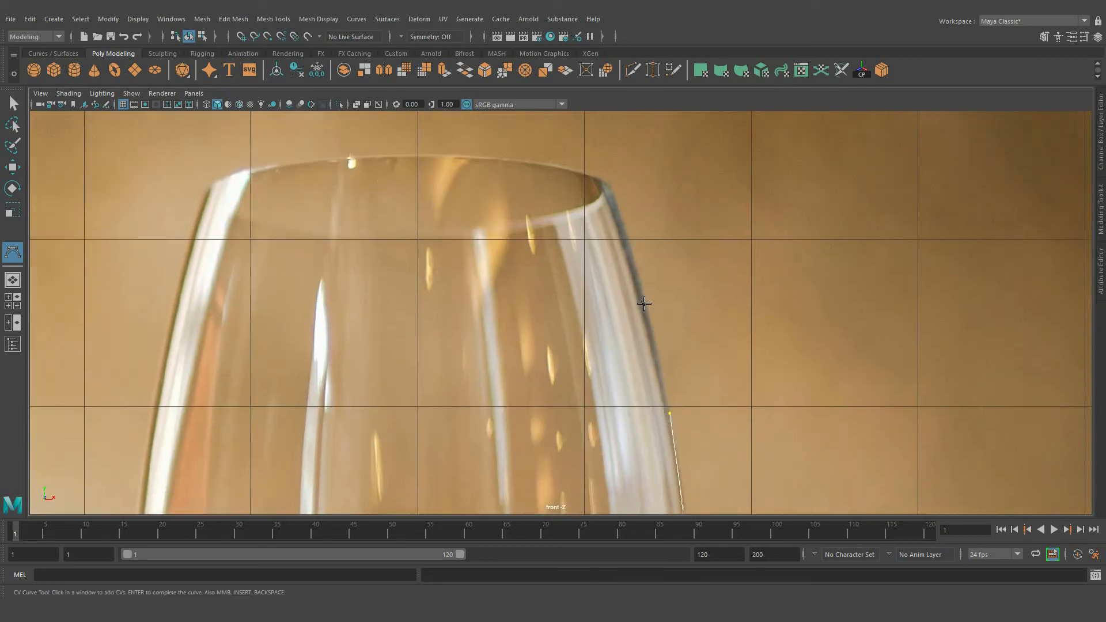
{"action": "left_click", "coordinate": [643, 293]}
{"action": "left_click", "coordinate": [619, 210]}
{"action": "left_click", "coordinate": [602, 184]}
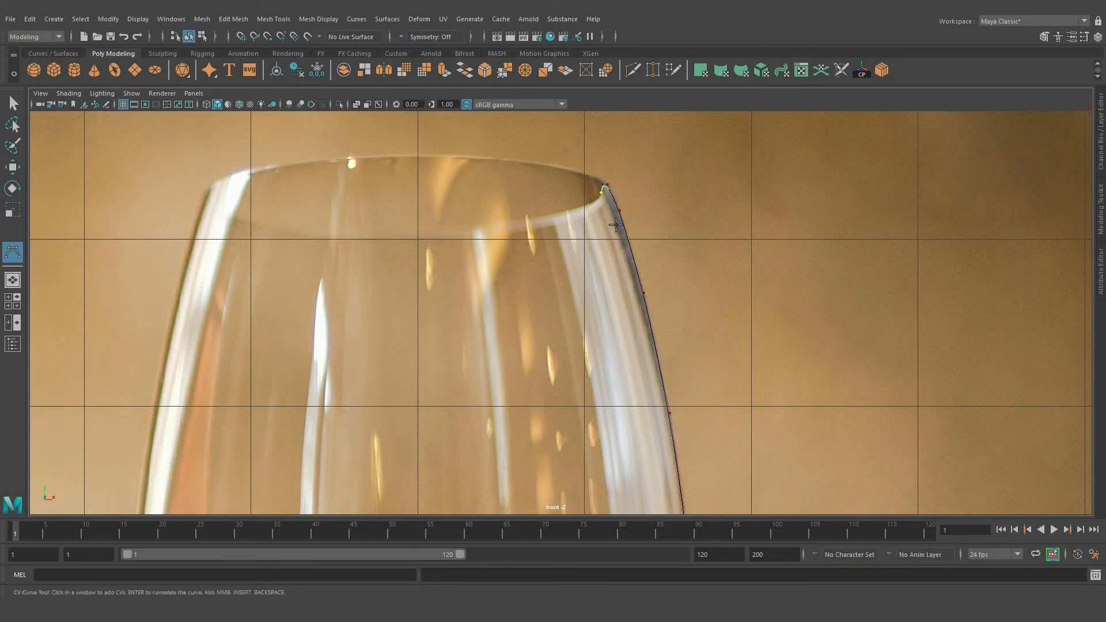
Step: Trace the bowl's inner wall downwards with points slightly inside the outer profile, giving the glass a thin wall
{"action": "scroll", "coordinate": [624, 286], "scroll_direction": "up", "scroll_amount": 2}
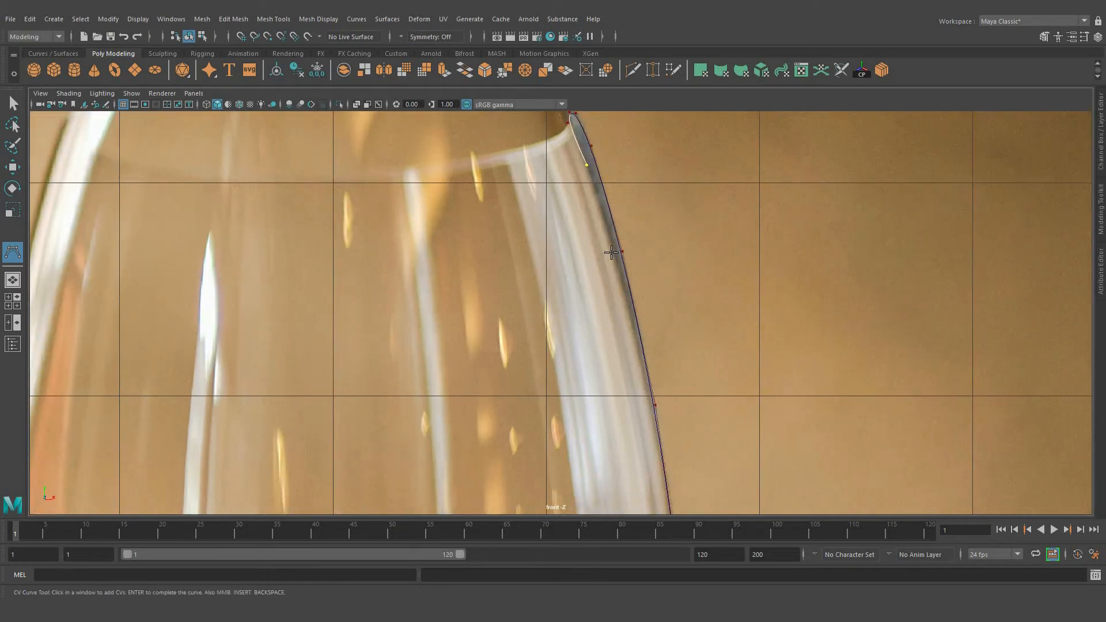
{"action": "left_click", "coordinate": [611, 252]}
{"action": "scroll", "coordinate": [645, 426], "scroll_direction": "up", "scroll_amount": 1}
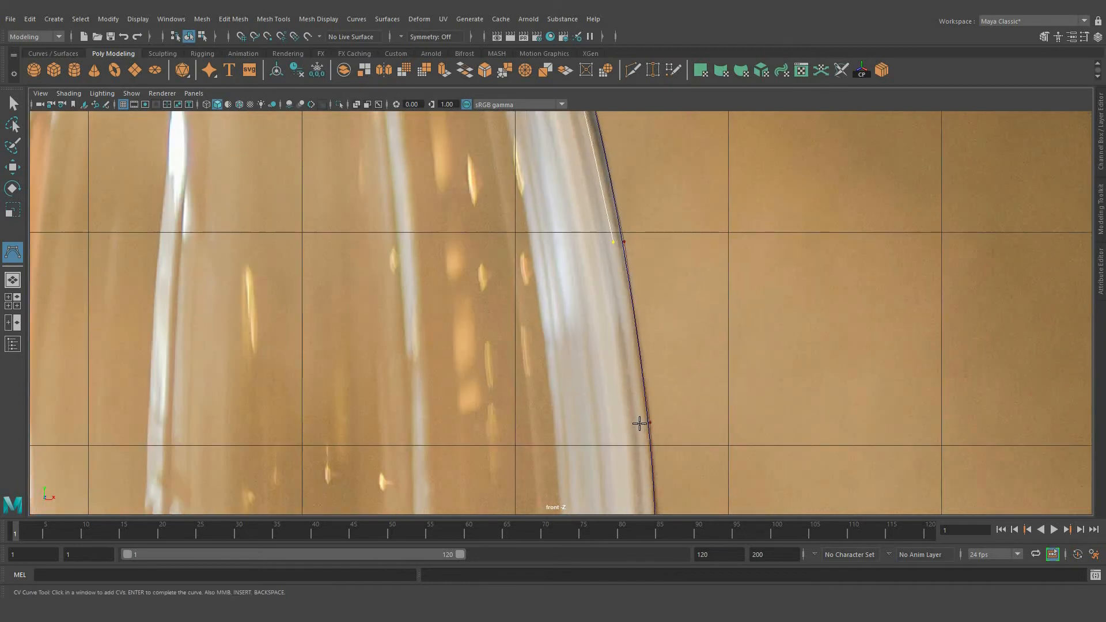
{"action": "left_click", "coordinate": [640, 423]}
{"action": "middle_click_drag", "start_coordinate": [659, 460], "coordinate": [660, 247], "text": "alt"}
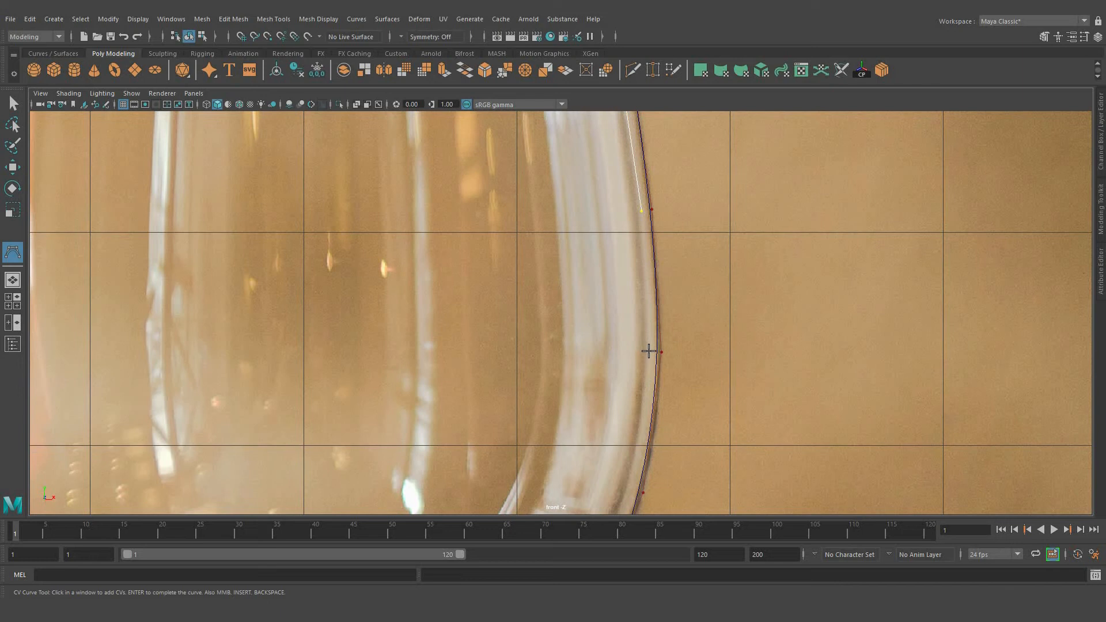
{"action": "left_click", "coordinate": [648, 352]}
{"action": "middle_click_drag", "start_coordinate": [647, 360], "coordinate": [676, 212], "text": "alt"}
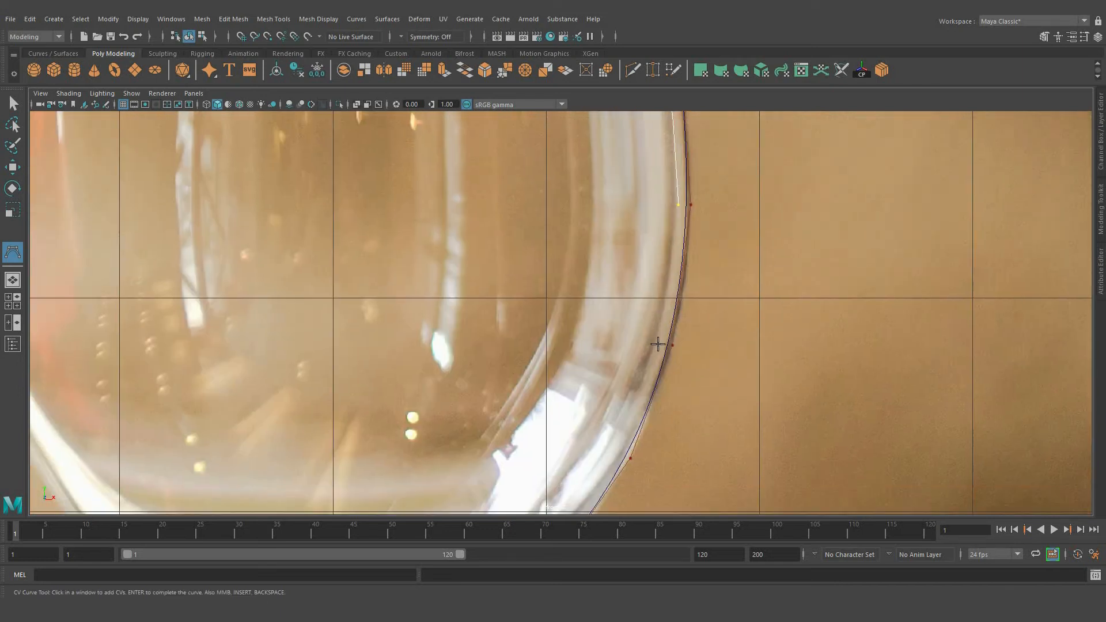
{"action": "left_click", "coordinate": [658, 347]}
{"action": "middle_click_drag", "start_coordinate": [615, 452], "coordinate": [674, 334], "text": "alt"}
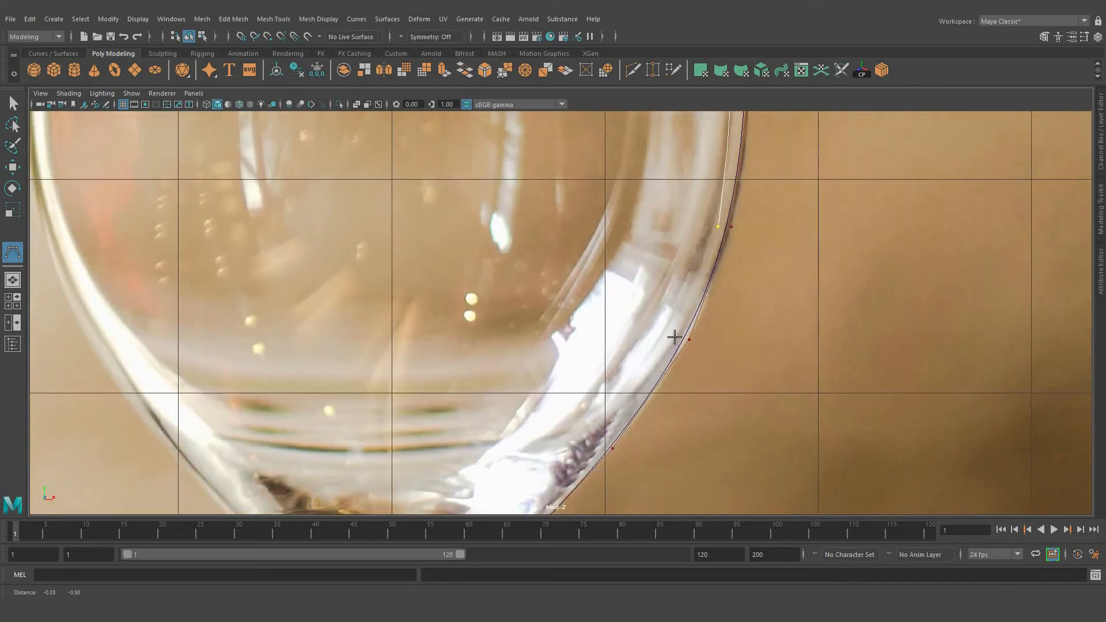
{"action": "left_click", "coordinate": [653, 382]}
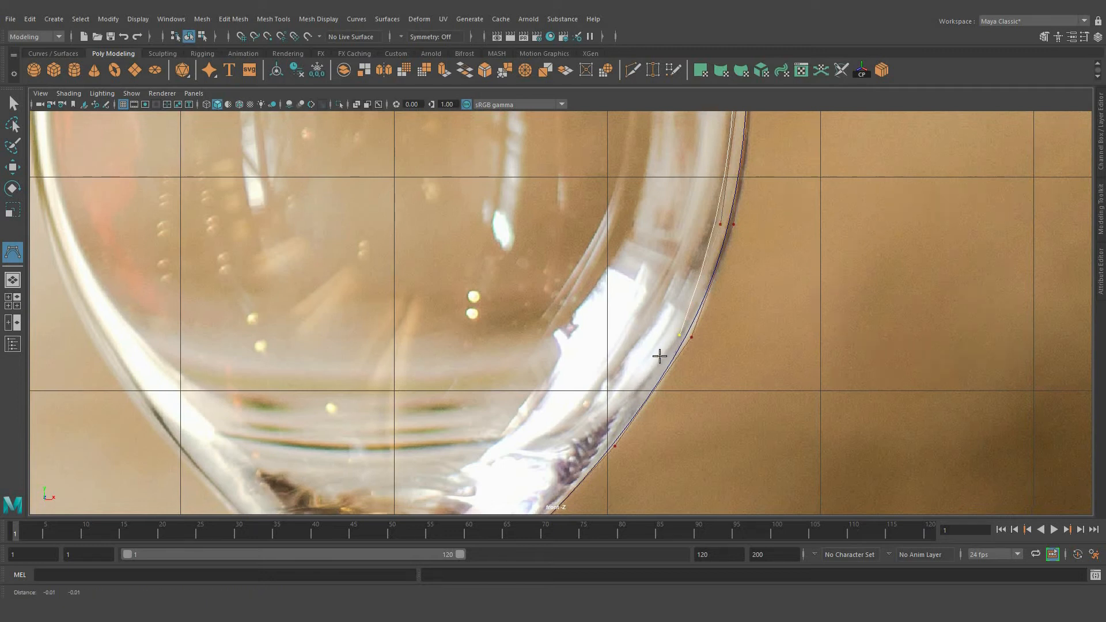
Step: Complete the inner profile along the bottom of the bowl and end it on the glass's centre axis
{"action": "middle_click_drag", "start_coordinate": [603, 445], "coordinate": [654, 356], "text": "alt"}
{"action": "left_click", "coordinate": [653, 356]}
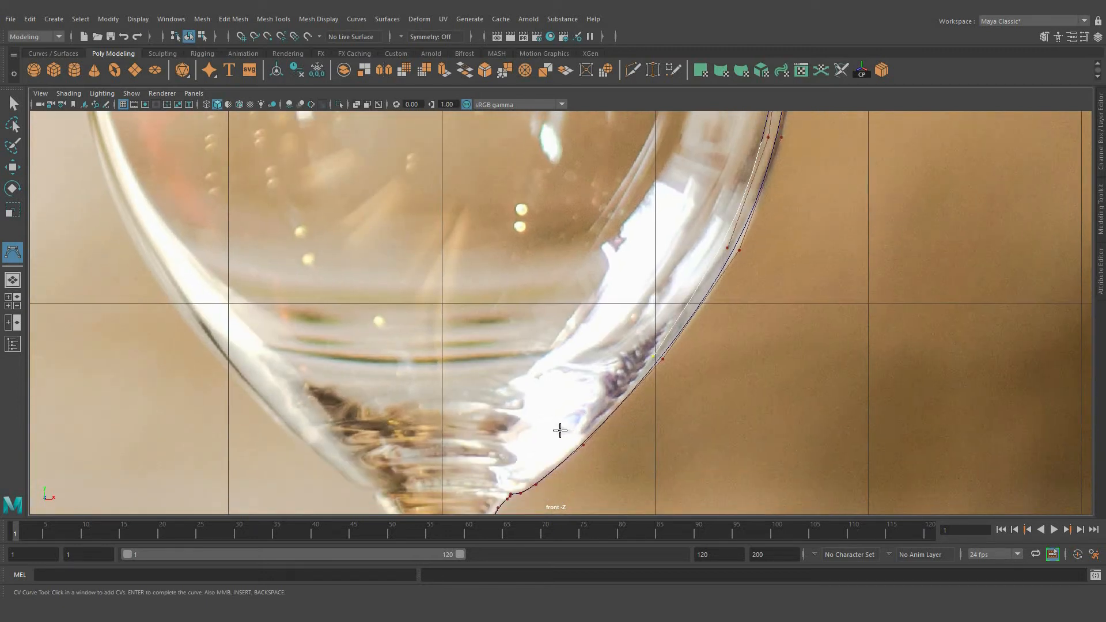
{"action": "left_click", "coordinate": [560, 430]}
{"action": "left_click", "coordinate": [473, 440]}
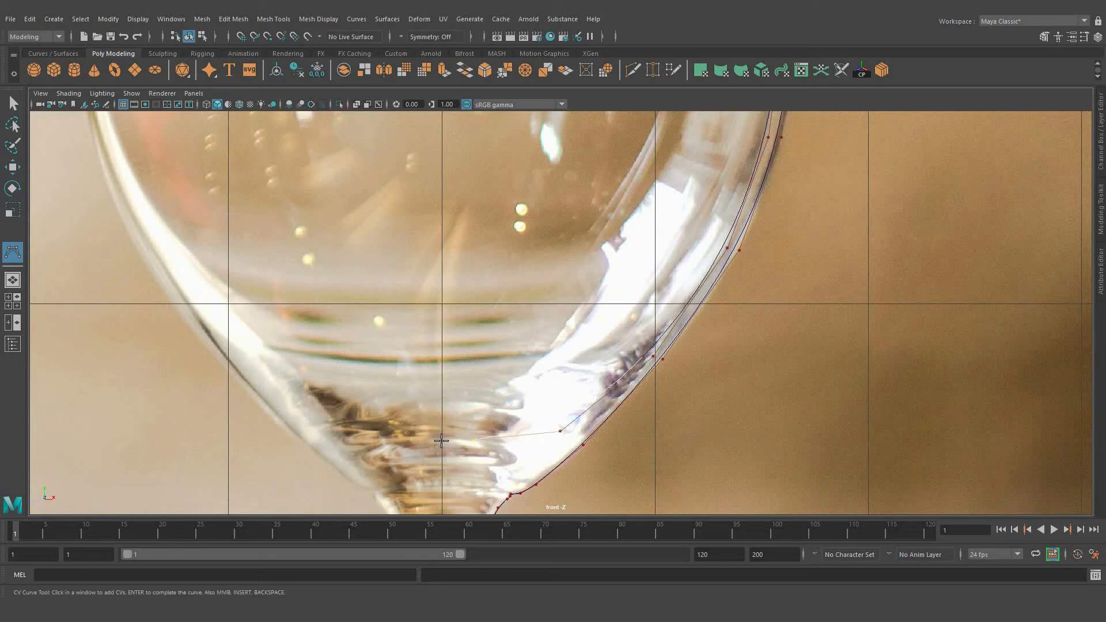
{"action": "left_click", "coordinate": [443, 440]}
{"action": "scroll", "coordinate": [467, 407], "scroll_direction": "down", "scroll_amount": 3}
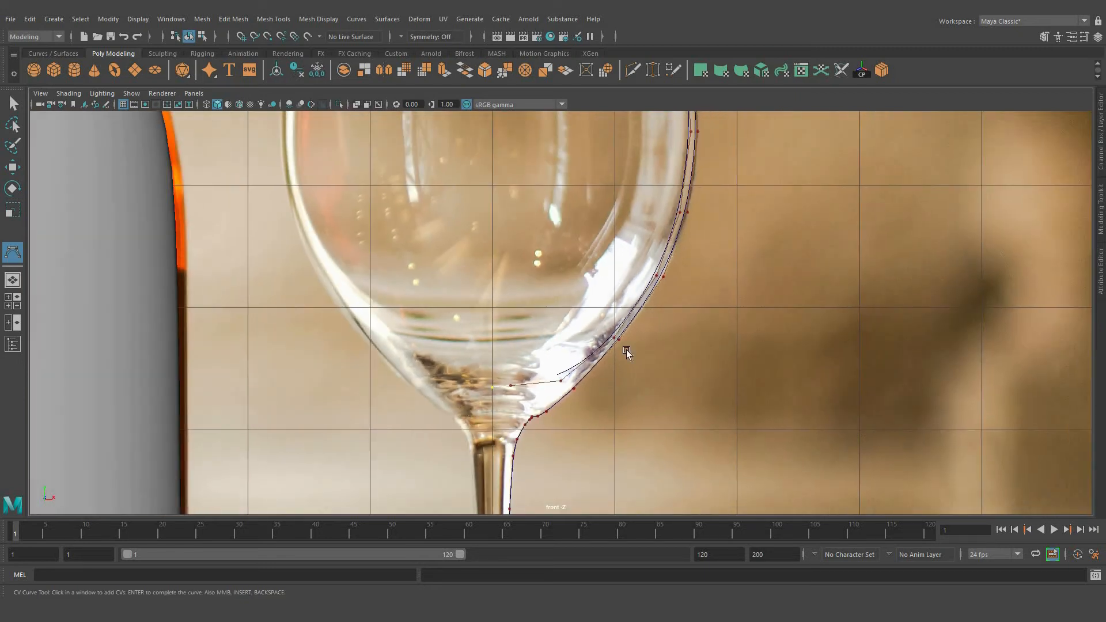
Step: Finish the glass profile curve and snap its pivot to the grid point at the base of the glass's centre axis
{"action": "key", "text": "Return"}
{"action": "scroll", "coordinate": [647, 289], "scroll_direction": "down", "scroll_amount": 5}
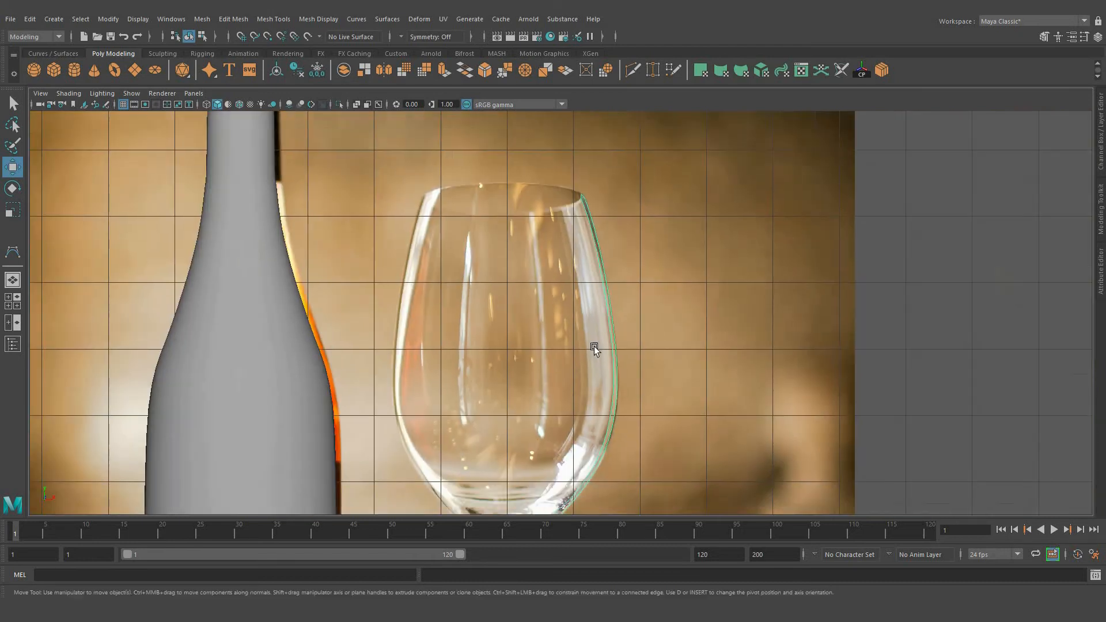
{"action": "middle_click_drag", "start_coordinate": [594, 347], "coordinate": [607, 115], "text": "alt"}
{"action": "middle_click_drag", "start_coordinate": [580, 422], "coordinate": [582, 326], "text": "alt"}
{"action": "scroll", "coordinate": [565, 398], "scroll_direction": "up", "scroll_amount": 3}
{"action": "right_click_drag", "start_coordinate": [565, 399], "coordinate": [480, 379]}
{"action": "scroll", "coordinate": [527, 389], "scroll_direction": "up", "scroll_amount": 2}
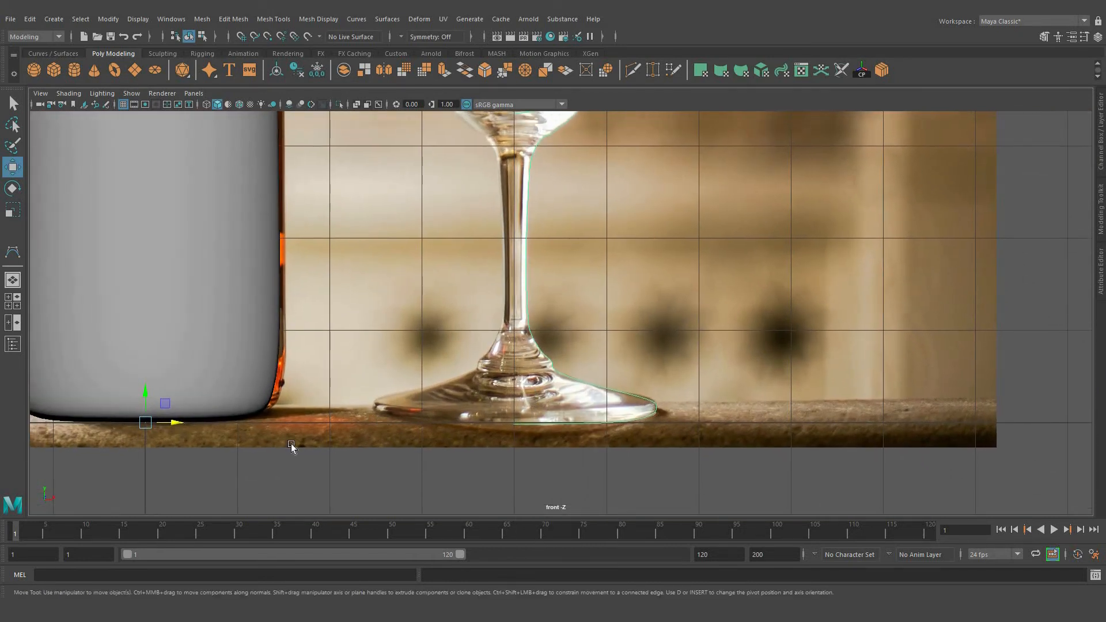
{"action": "left_click_drag", "start_coordinate": [175, 425], "coordinate": [512, 442]}
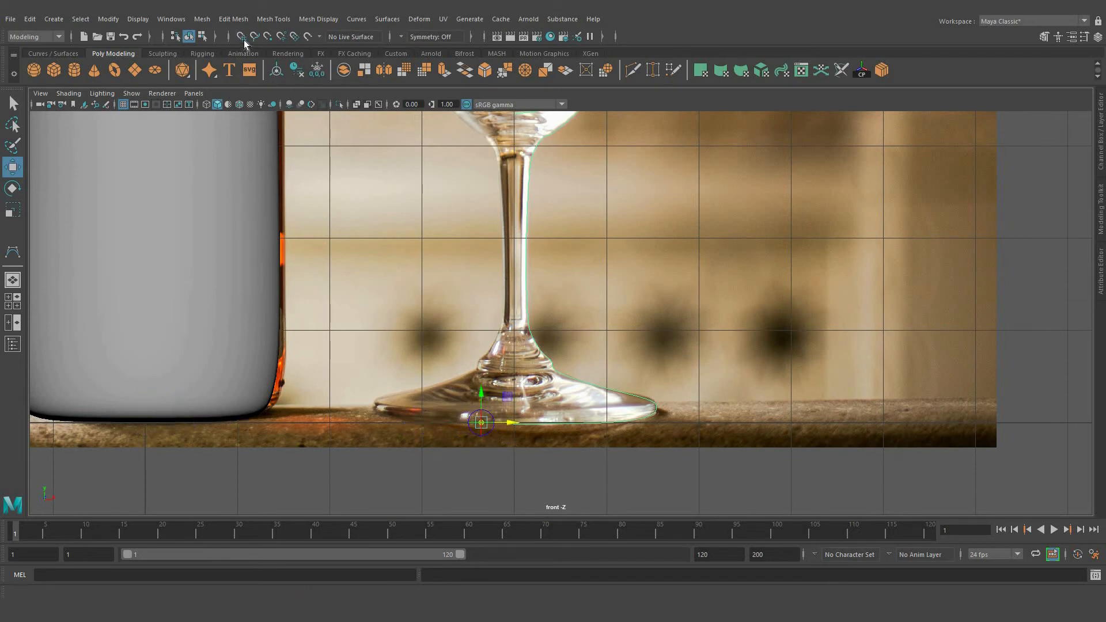
{"action": "key", "text": "x"}
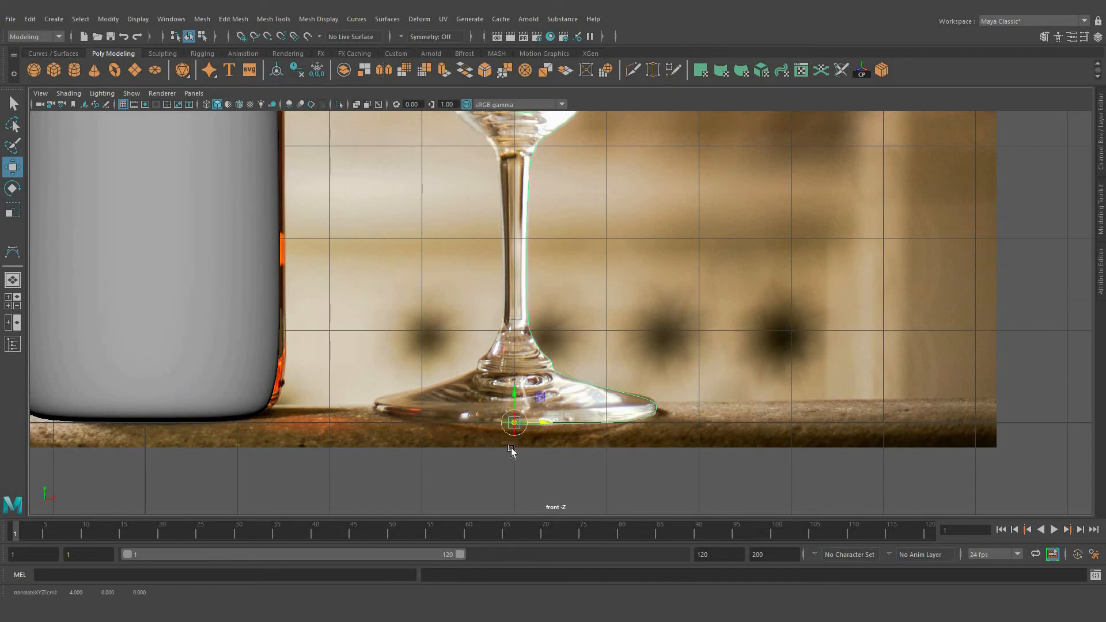
{"action": "scroll", "coordinate": [511, 443], "scroll_direction": "up", "scroll_amount": 10}
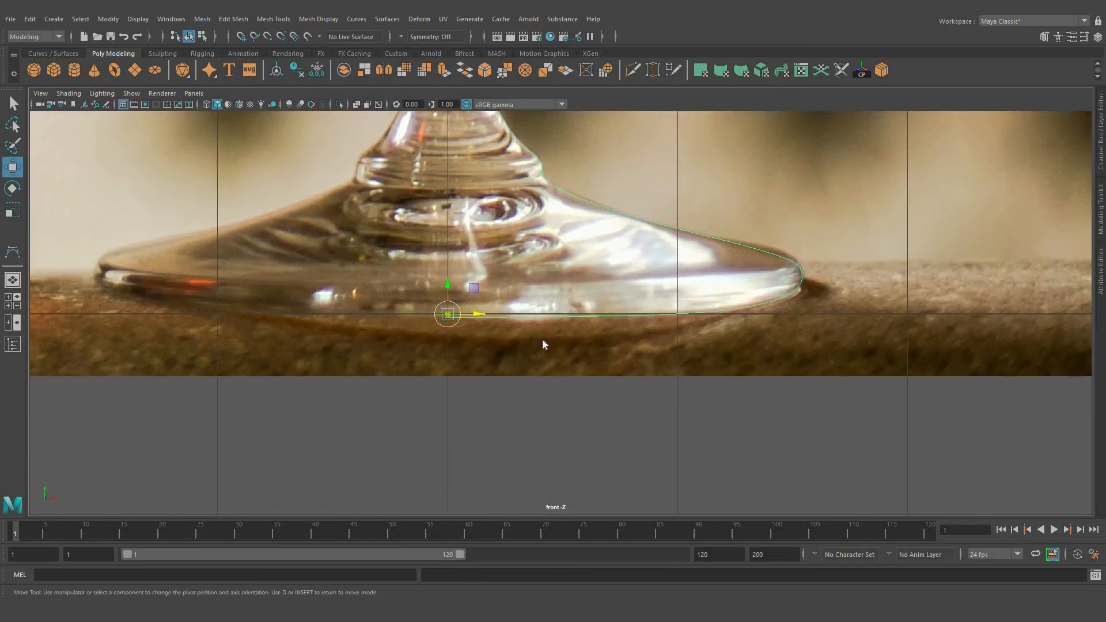
Step: Select the control vertices along the underside of the glass's foot and snap them vertically onto the horizontal grid baseline
{"action": "middle_click_drag", "start_coordinate": [518, 316], "coordinate": [542, 340], "text": "alt"}
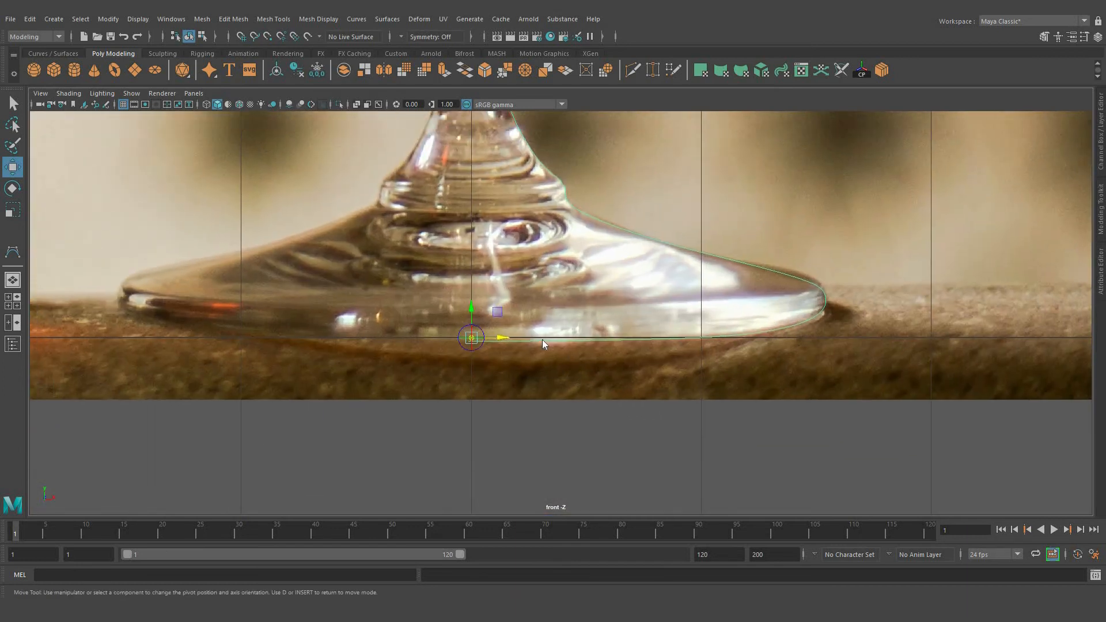
{"action": "right_click_drag", "start_coordinate": [542, 339], "coordinate": [603, 321], "text": "ctrl+shift"}
{"action": "left_click_drag", "start_coordinate": [551, 365], "coordinate": [619, 310]}
{"action": "mouse_move", "coordinate": [589, 325]}
{"action": "right_mouse_down", "text": "ctrl+shift"}
{"action": "mouse_move", "coordinate": [588, 339]}
{"action": "mouse_move", "coordinate": [451, 334]}
{"action": "mouse_move", "coordinate": [413, 349]}
{"action": "right_mouse_up", "text": "ctrl+shift"}
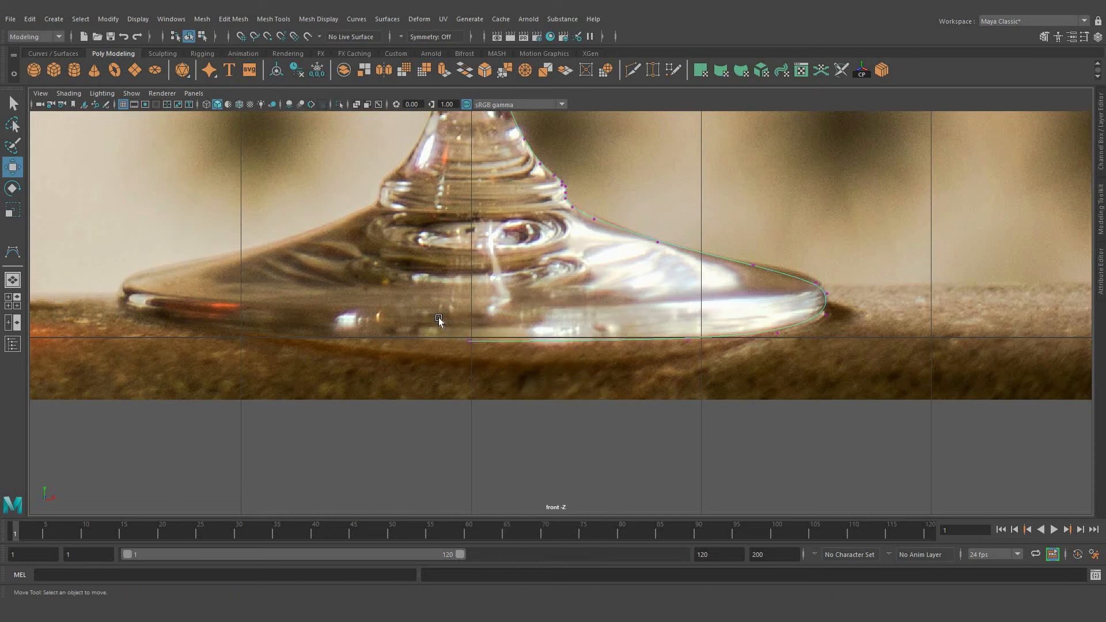
{"action": "scroll", "coordinate": [412, 349], "scroll_direction": "up", "scroll_amount": 1}
{"action": "left_click_drag", "start_coordinate": [436, 318], "coordinate": [727, 382]}
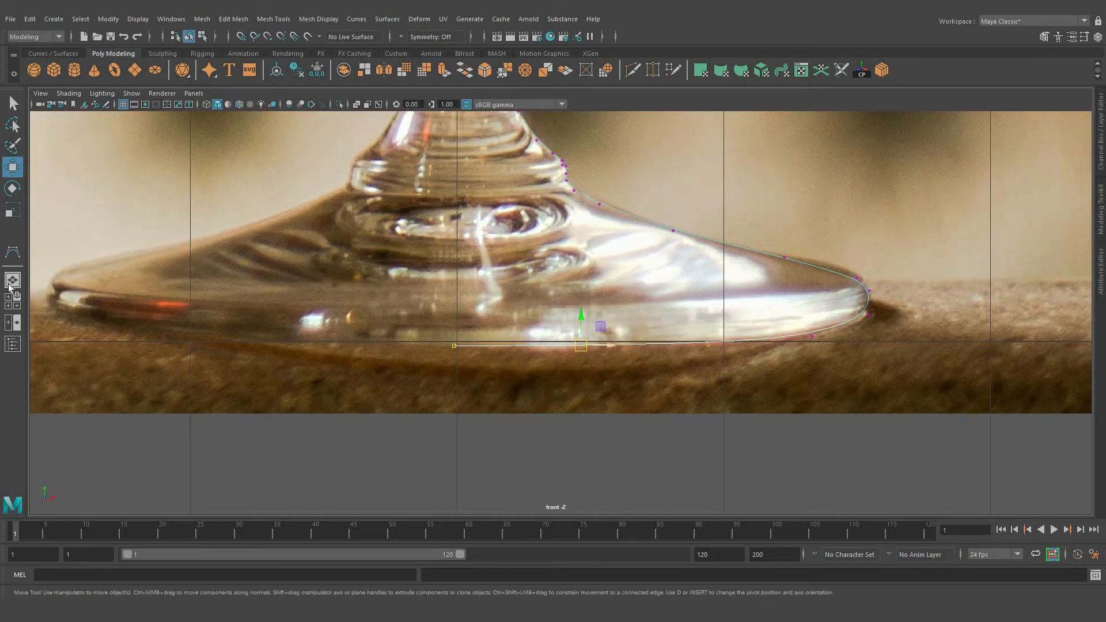
{"action": "key", "text": "r"}
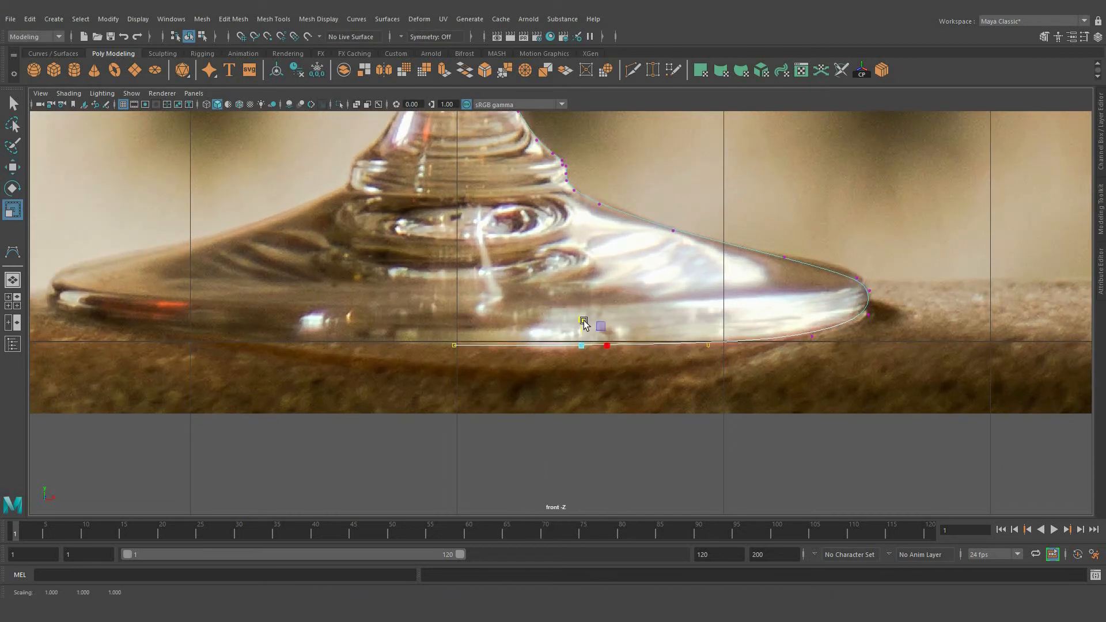
{"action": "key", "text": "w"}
{"action": "key", "text": "x"}
{"action": "mouse_move", "coordinate": [582, 319]}
{"action": "left_mouse_down"}
{"action": "mouse_move", "coordinate": [543, 318]}
{"action": "mouse_move", "coordinate": [583, 341]}
{"action": "left_mouse_up"}
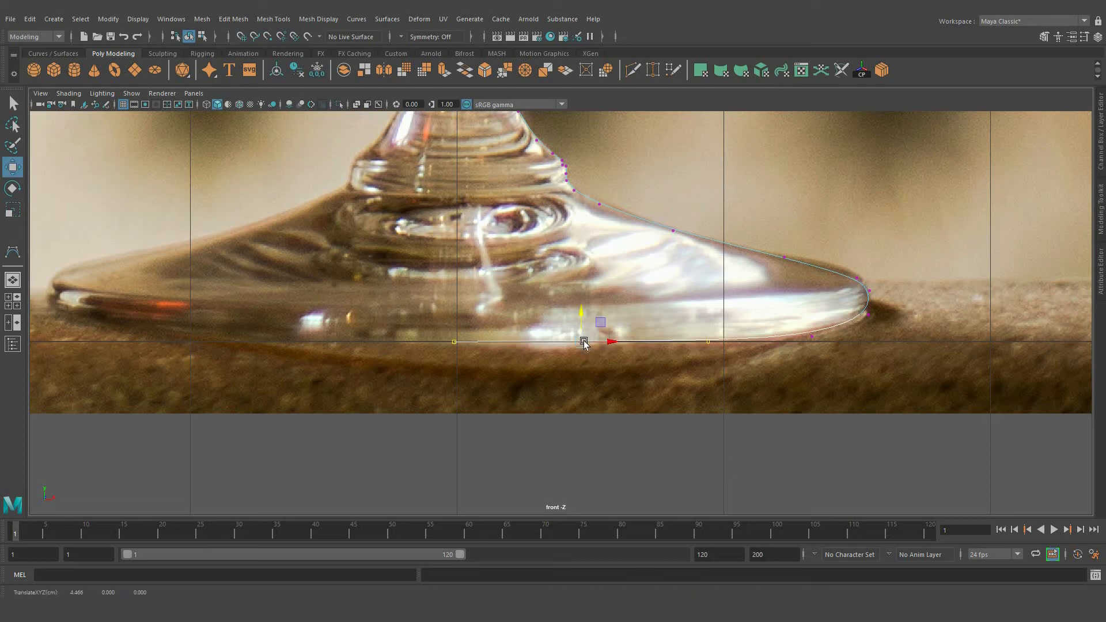
Step: Snap the curve's end vertex at the middle of the foot's underside onto the glass's centre axis
{"action": "scroll", "coordinate": [518, 363], "scroll_direction": "up", "scroll_amount": 1}
{"action": "middle_click_drag", "start_coordinate": [467, 378], "coordinate": [461, 386], "text": "alt"}
{"action": "mouse_move", "coordinate": [414, 329]}
{"action": "left_mouse_down"}
{"action": "mouse_move", "coordinate": [468, 379]}
{"action": "mouse_move", "coordinate": [541, 356]}
{"action": "mouse_move", "coordinate": [602, 367]}
{"action": "left_mouse_up"}
{"action": "key", "text": "x"}
Step: Reposition the control vertices around the foot's outer edge to match the rounded edge in the reference image
{"action": "middle_click_drag", "start_coordinate": [661, 386], "coordinate": [549, 428], "text": "alt"}
{"action": "left_click_drag", "start_coordinate": [703, 386], "coordinate": [717, 389]}
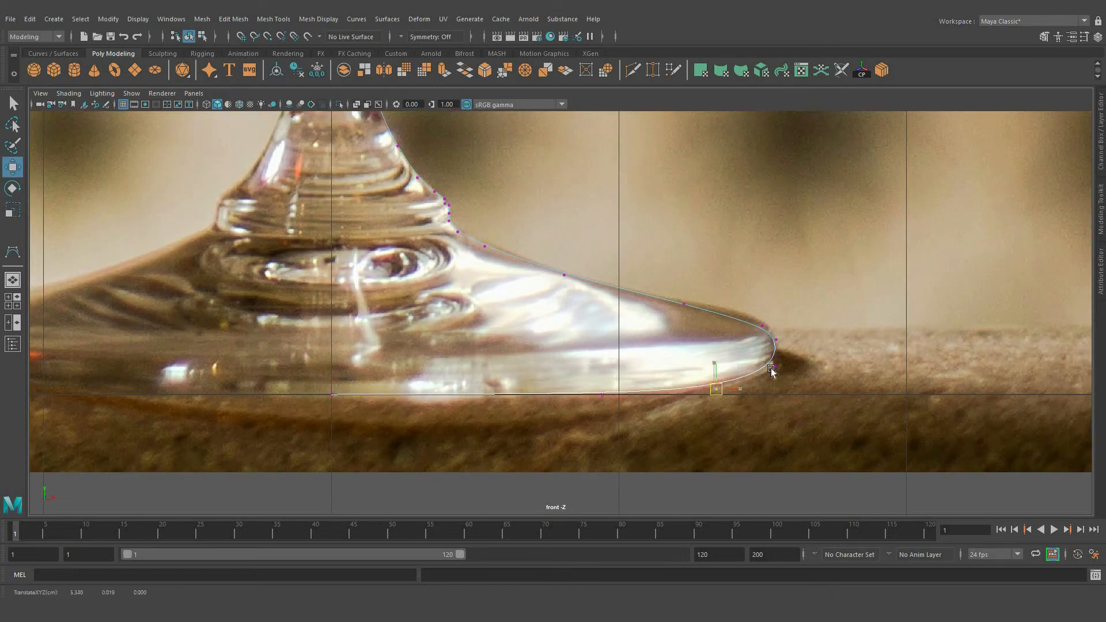
{"action": "left_click_drag", "start_coordinate": [770, 362], "coordinate": [776, 368]}
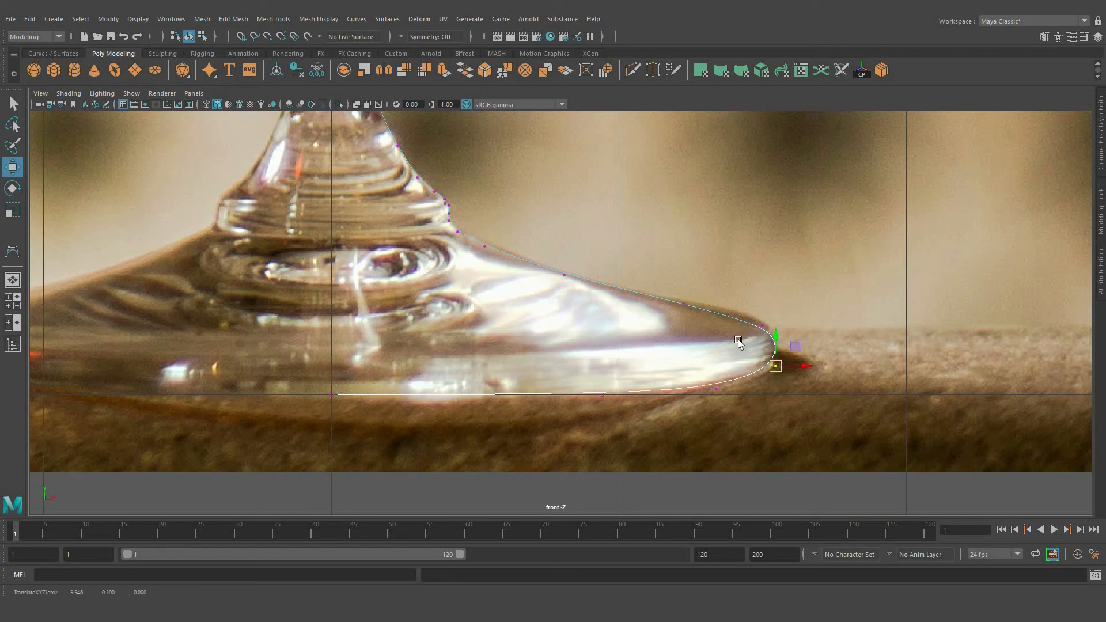
{"action": "left_click_drag", "start_coordinate": [757, 321], "coordinate": [783, 346]}
{"action": "left_click_drag", "start_coordinate": [769, 333], "coordinate": [756, 318]}
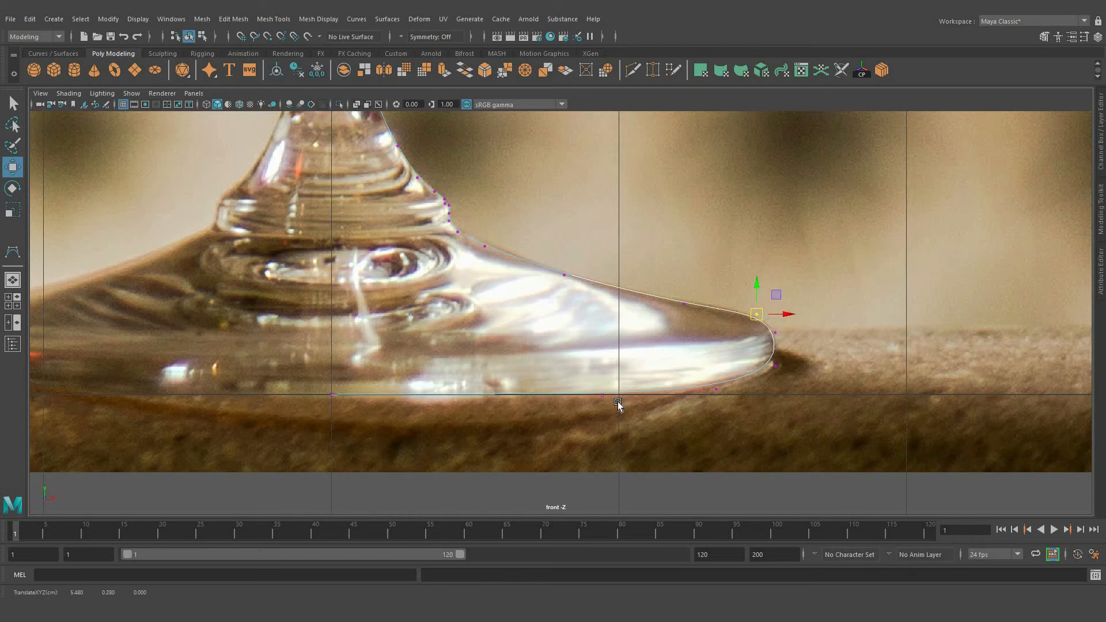
Step: Check the profile up the stem and adjust the control vertices just above it to follow the bowl's underside
{"action": "middle_click_drag", "start_coordinate": [759, 288], "coordinate": [769, 398], "text": "alt"}
{"action": "middle_click_drag", "start_coordinate": [516, 385], "coordinate": [541, 443], "text": "alt"}
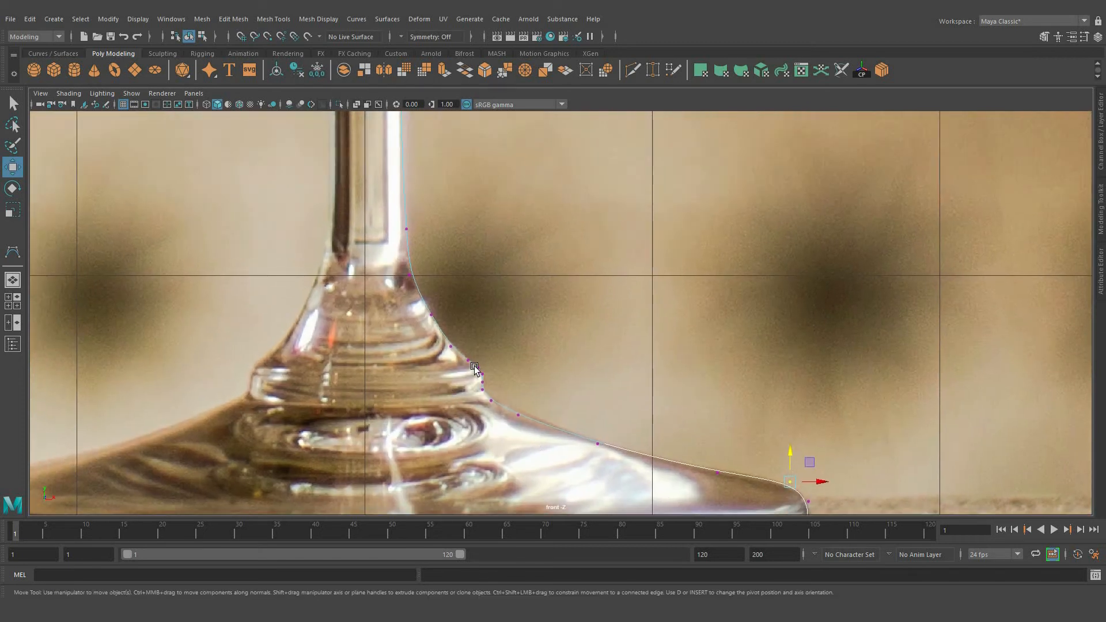
{"action": "right_click_drag", "start_coordinate": [527, 430], "coordinate": [547, 436], "text": "alt"}
{"action": "middle_click_drag", "start_coordinate": [497, 430], "coordinate": [537, 489], "text": "alt"}
{"action": "middle_click_drag", "start_coordinate": [520, 269], "coordinate": [545, 435], "text": "alt"}
{"action": "middle_click_drag", "start_coordinate": [541, 248], "coordinate": [561, 463], "text": "alt"}
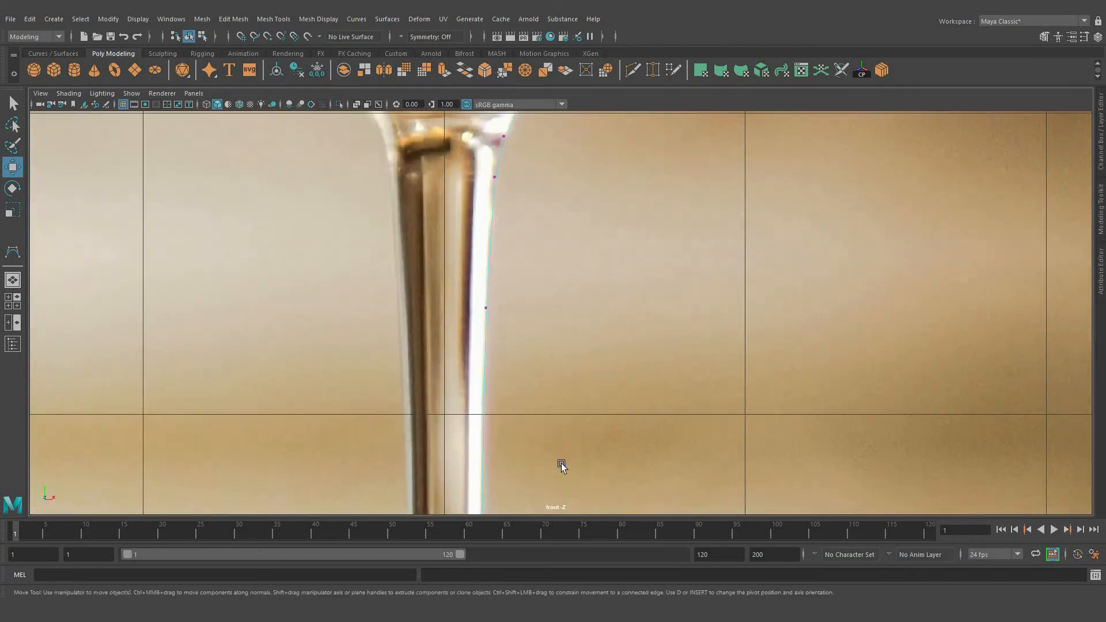
{"action": "middle_click_drag", "start_coordinate": [510, 291], "coordinate": [510, 396], "text": "alt"}
{"action": "middle_click_drag", "start_coordinate": [555, 298], "coordinate": [498, 407], "text": "alt"}
{"action": "middle_click_drag", "start_coordinate": [508, 313], "coordinate": [477, 415], "text": "alt"}
{"action": "right_click_drag", "start_coordinate": [476, 415], "coordinate": [500, 412], "text": "alt"}
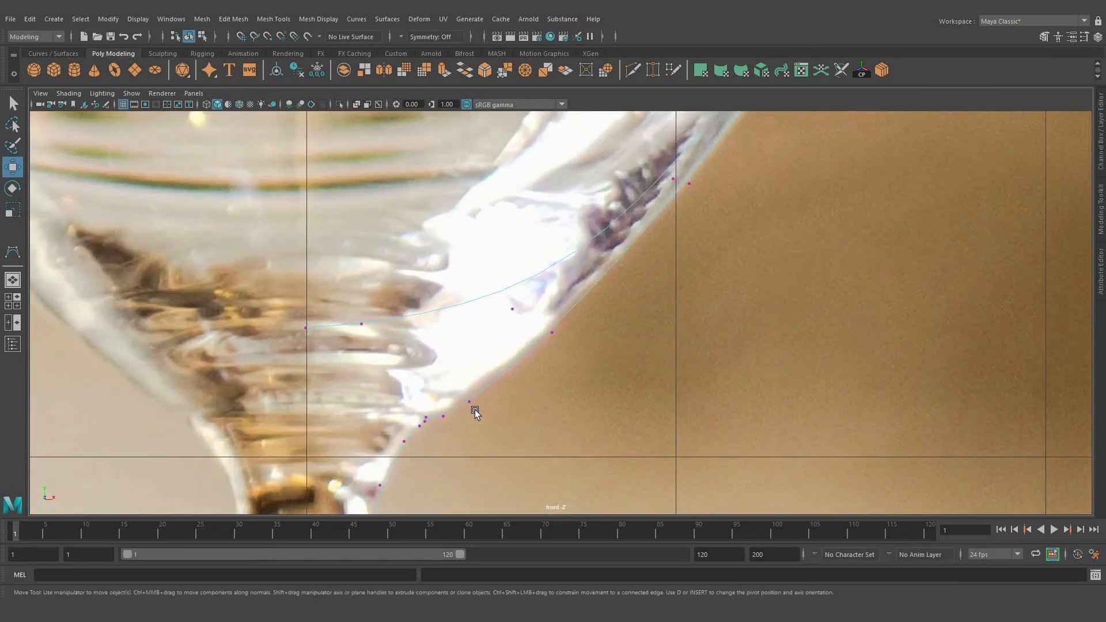
{"action": "left_click_drag", "start_coordinate": [458, 413], "coordinate": [492, 388]}
{"action": "middle_click_drag", "start_coordinate": [425, 443], "coordinate": [448, 423]}
{"action": "left_click", "coordinate": [451, 416]}
{"action": "middle_click_drag", "start_coordinate": [492, 480], "coordinate": [499, 474]}
Step: Move the outer control vertices of the lower bowl so the curve follows the glass edge in the reference image
{"action": "middle_click_drag", "start_coordinate": [570, 345], "coordinate": [532, 428], "text": "alt"}
{"action": "left_click_drag", "start_coordinate": [525, 406], "coordinate": [506, 424]}
{"action": "middle_click_drag", "start_coordinate": [519, 414], "coordinate": [524, 410]}
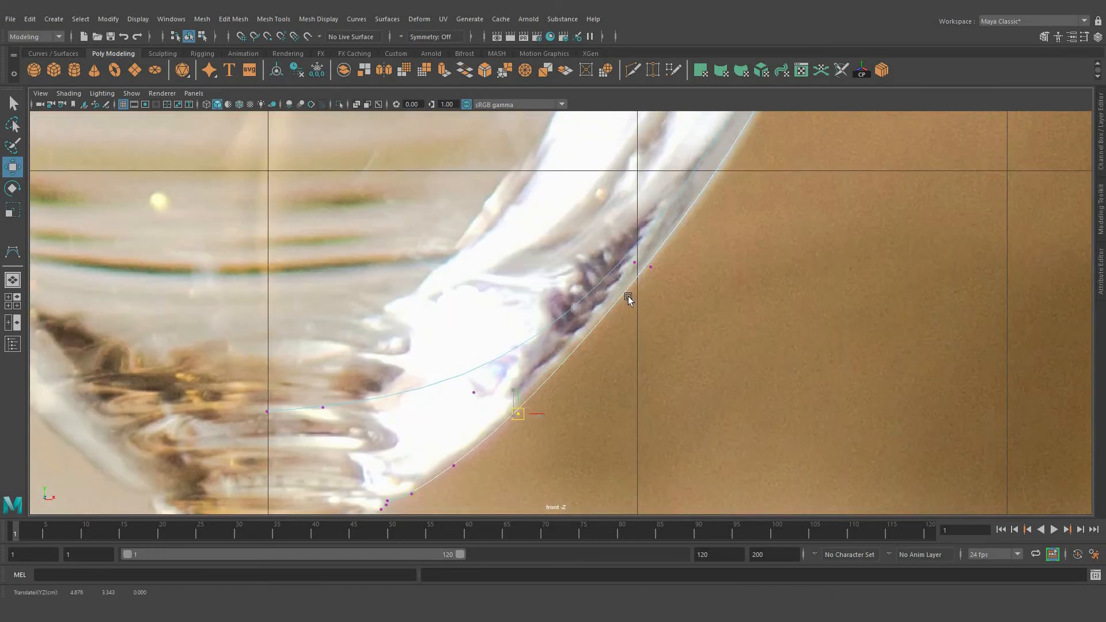
{"action": "mouse_move", "coordinate": [659, 247]}
{"action": "left_mouse_down"}
{"action": "mouse_move", "coordinate": [629, 288]}
{"action": "mouse_move", "coordinate": [654, 269]}
{"action": "mouse_move", "coordinate": [645, 261]}
{"action": "left_mouse_up"}
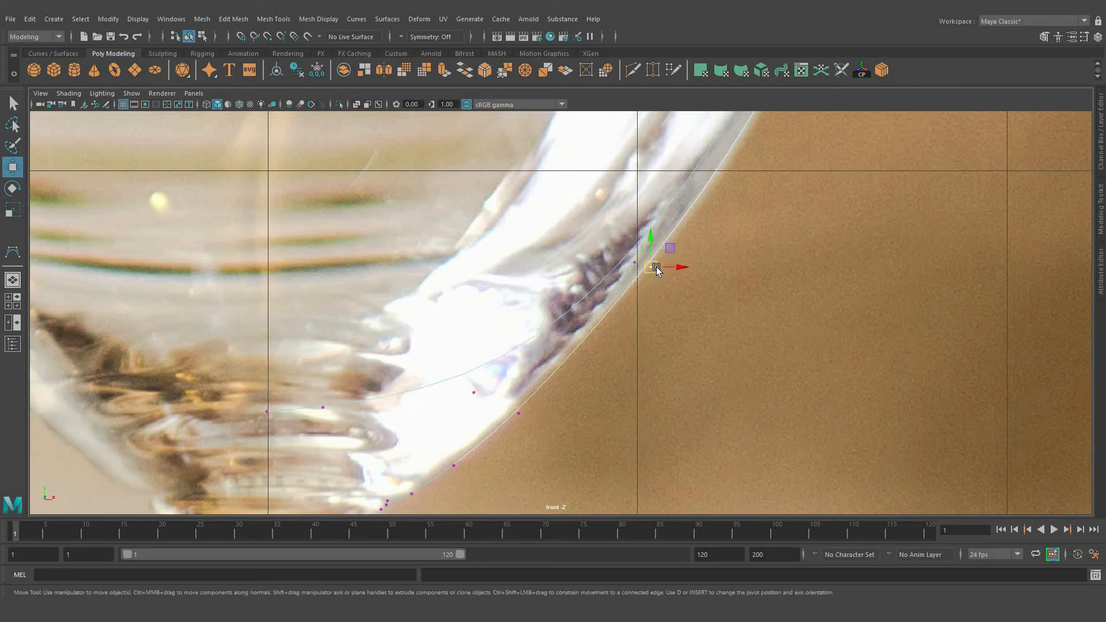
{"action": "middle_click_drag", "start_coordinate": [654, 267], "coordinate": [663, 262]}
{"action": "scroll", "coordinate": [576, 324], "scroll_direction": "down", "scroll_amount": 7}
{"action": "middle_click_drag", "start_coordinate": [671, 217], "coordinate": [612, 328], "text": "alt"}
{"action": "scroll", "coordinate": [611, 329], "scroll_direction": "up", "scroll_amount": 1}
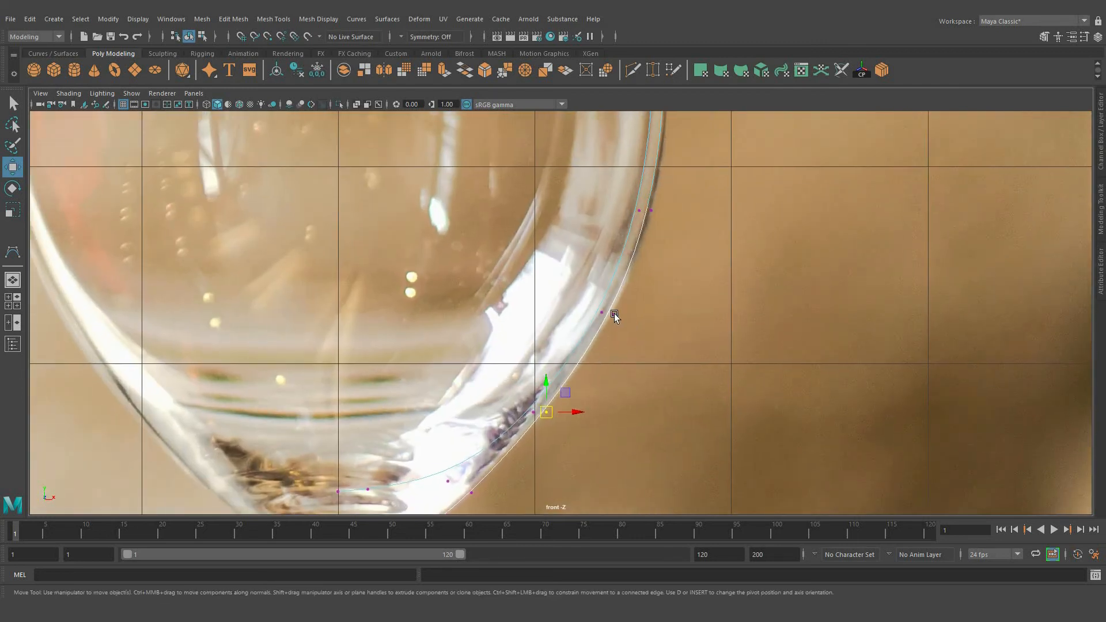
{"action": "left_click_drag", "start_coordinate": [629, 333], "coordinate": [606, 308]}
{"action": "middle_click_drag", "start_coordinate": [611, 311], "coordinate": [611, 314]}
Step: Fit the outer control vertices around the bowl's widest part and narrowing upper wall to the reference outline
{"action": "middle_click_drag", "start_coordinate": [635, 266], "coordinate": [590, 393], "text": "alt"}
{"action": "scroll", "coordinate": [593, 386], "scroll_direction": "up", "scroll_amount": 1}
{"action": "left_click_drag", "start_coordinate": [622, 353], "coordinate": [598, 319]}
{"action": "middle_click_drag", "start_coordinate": [612, 341], "coordinate": [615, 334]}
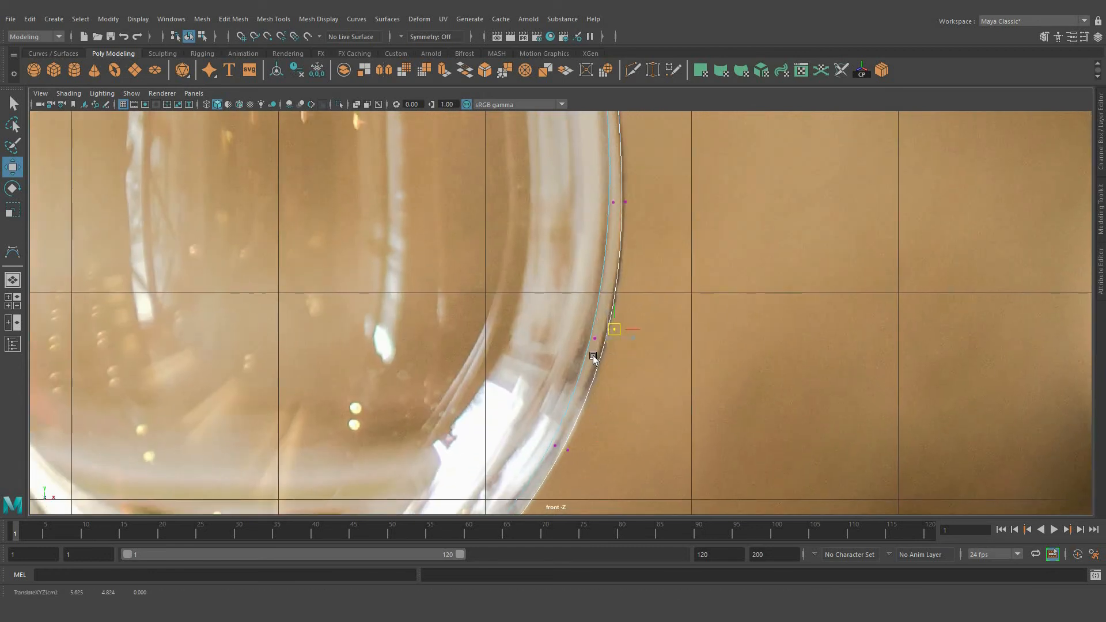
{"action": "middle_click_drag", "start_coordinate": [629, 203], "coordinate": [587, 364], "text": "alt"}
{"action": "left_click_drag", "start_coordinate": [599, 374], "coordinate": [577, 350]}
{"action": "middle_click_drag", "start_coordinate": [589, 364], "coordinate": [594, 473]}
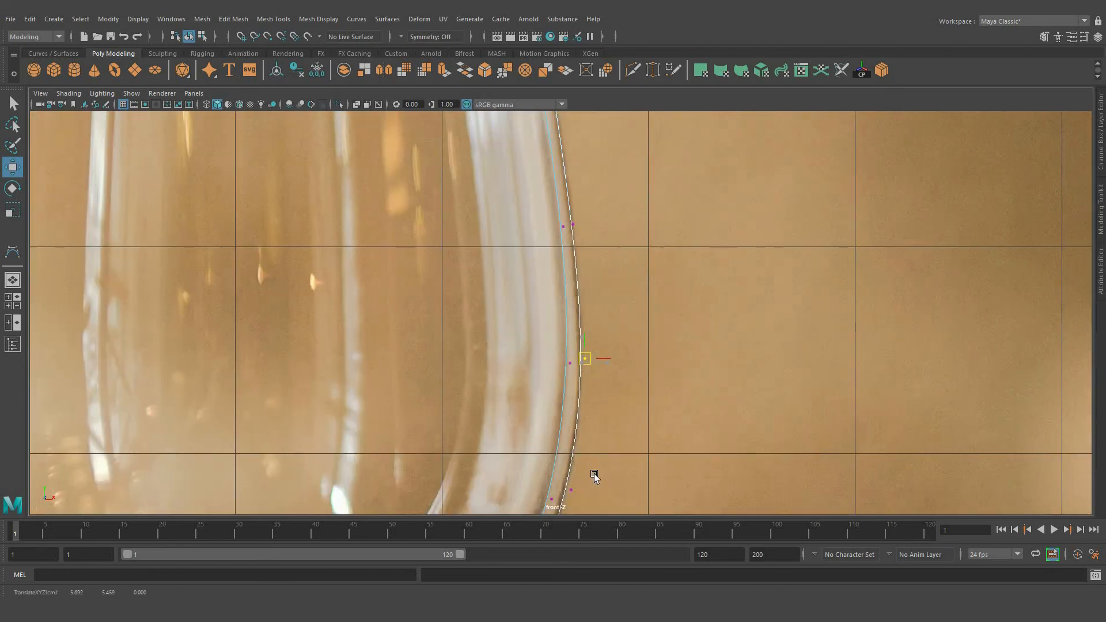
{"action": "mouse_move", "coordinate": [595, 332]}
{"action": "left_mouse_down"}
{"action": "mouse_move", "coordinate": [575, 348]}
{"action": "mouse_move", "coordinate": [576, 339]}
{"action": "left_mouse_up"}
{"action": "middle_click_drag", "start_coordinate": [579, 326], "coordinate": [582, 322]}
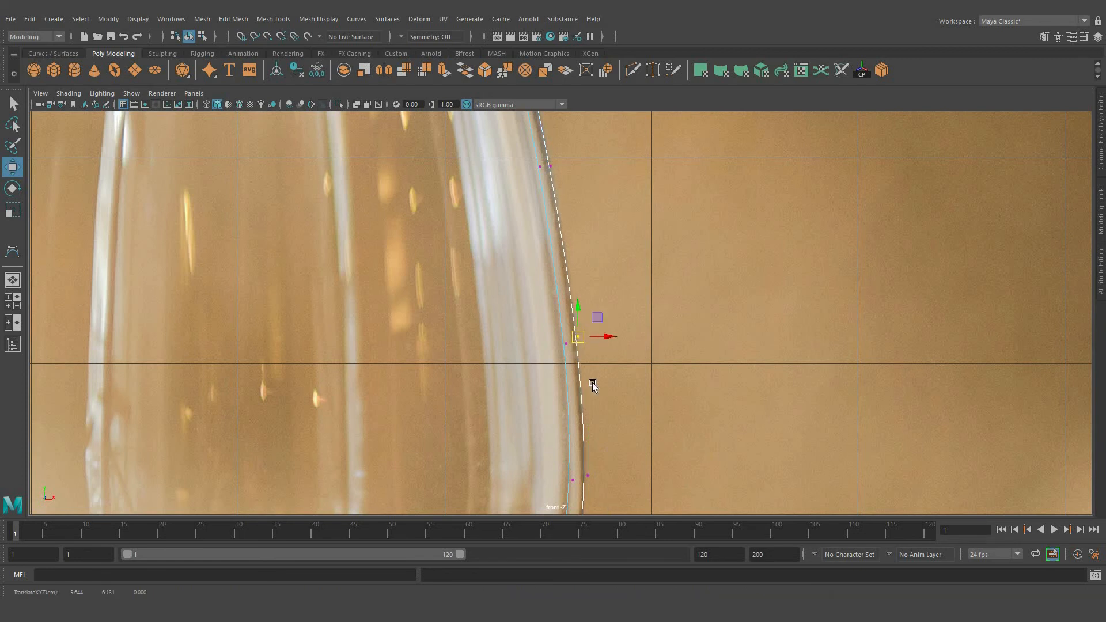
{"action": "middle_click_drag", "start_coordinate": [574, 176], "coordinate": [602, 363], "text": "alt"}
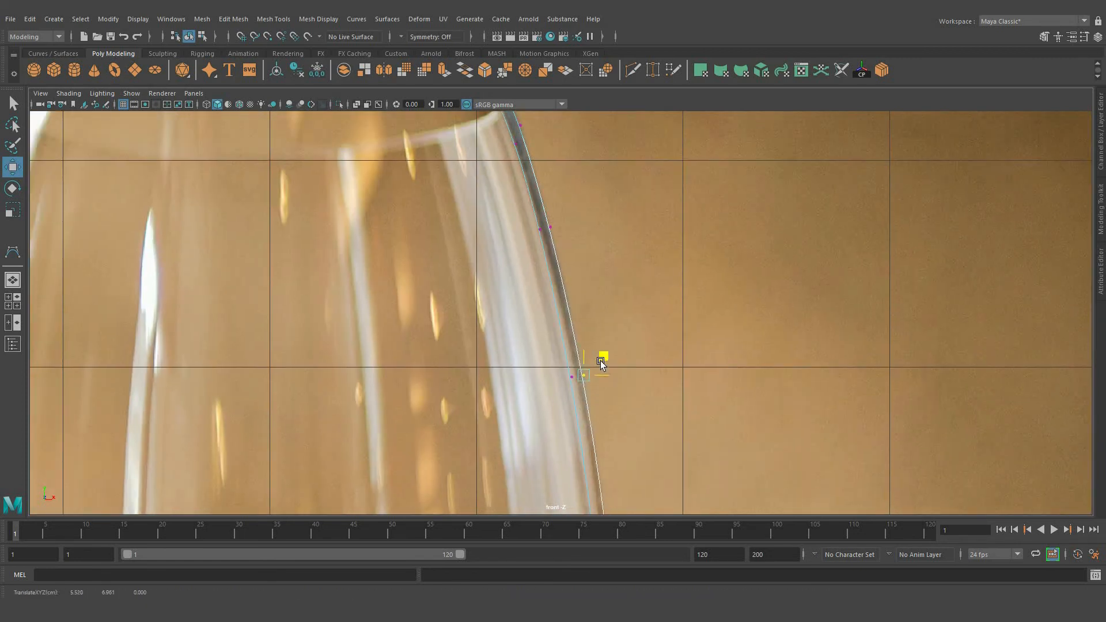
Step: Refine the control vertices at the lip of the glass
{"action": "middle_click_drag", "start_coordinate": [527, 314], "coordinate": [548, 446], "text": "alt"}
{"action": "scroll", "coordinate": [637, 320], "scroll_direction": "up", "scroll_amount": 4}
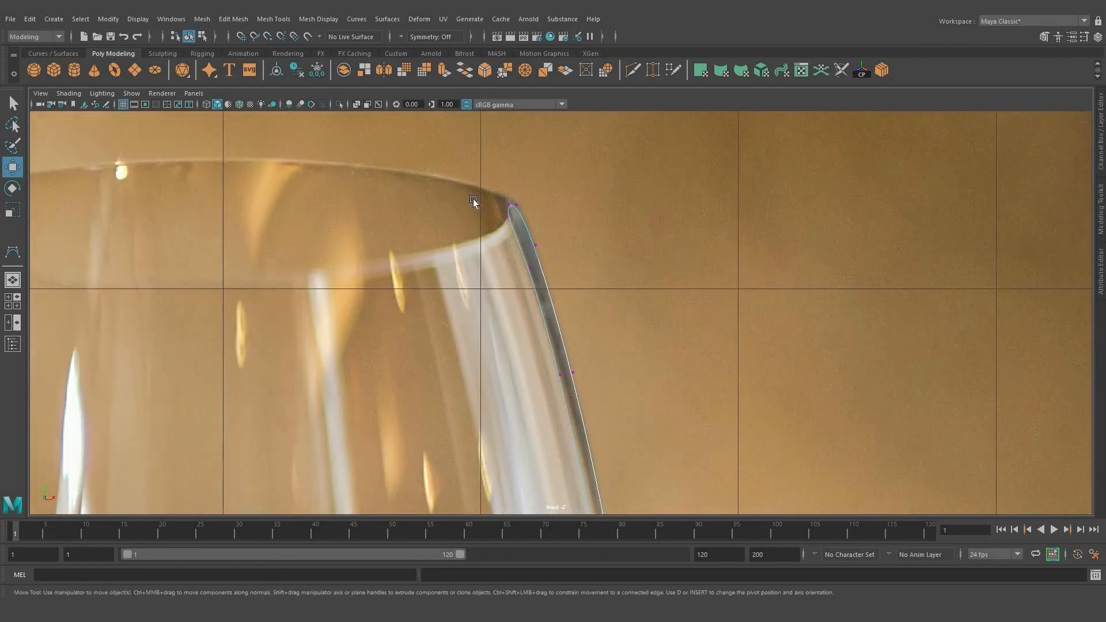
{"action": "scroll", "coordinate": [496, 183], "scroll_direction": "up", "scroll_amount": 1}
{"action": "left_click_drag", "start_coordinate": [495, 173], "coordinate": [521, 179]}
{"action": "middle_click_drag", "start_coordinate": [548, 504], "coordinate": [535, 380], "text": "alt"}
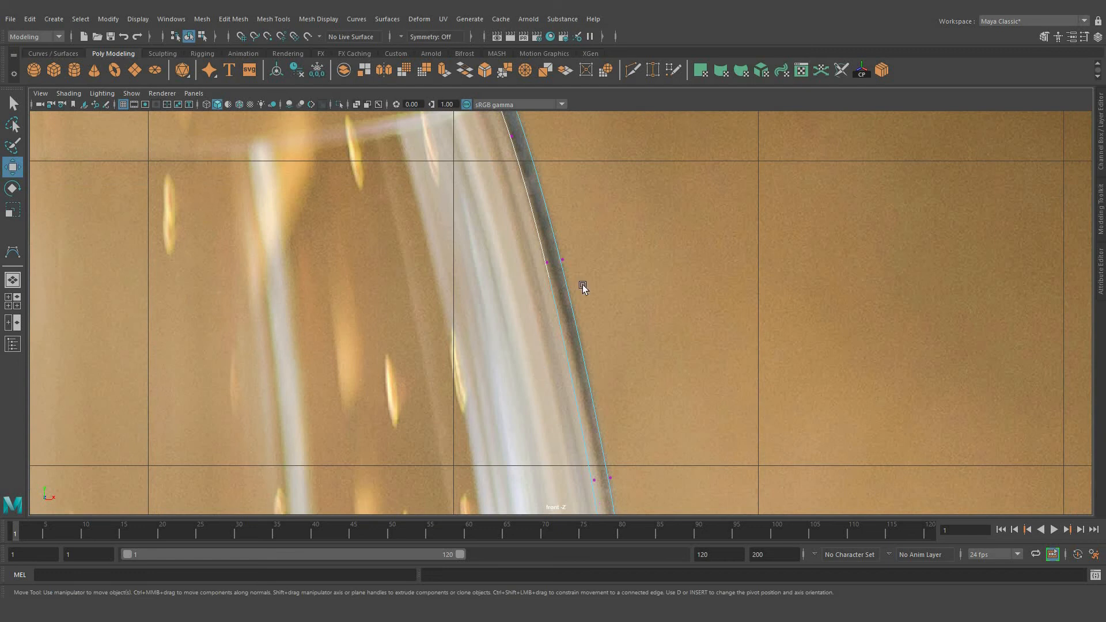
Step: Shift the inner wall vertex on the lower side of the bowl inwards to even out the glass thickness
{"action": "middle_click_drag", "start_coordinate": [639, 501], "coordinate": [608, 276], "text": "alt"}
{"action": "right_click_drag", "start_coordinate": [651, 323], "coordinate": [613, 319], "text": "alt"}
{"action": "middle_click_drag", "start_coordinate": [604, 478], "coordinate": [607, 273], "text": "alt"}
{"action": "right_click_drag", "start_coordinate": [521, 343], "coordinate": [539, 341], "text": "alt"}
{"action": "middle_click_drag", "start_coordinate": [539, 449], "coordinate": [605, 279], "text": "alt"}
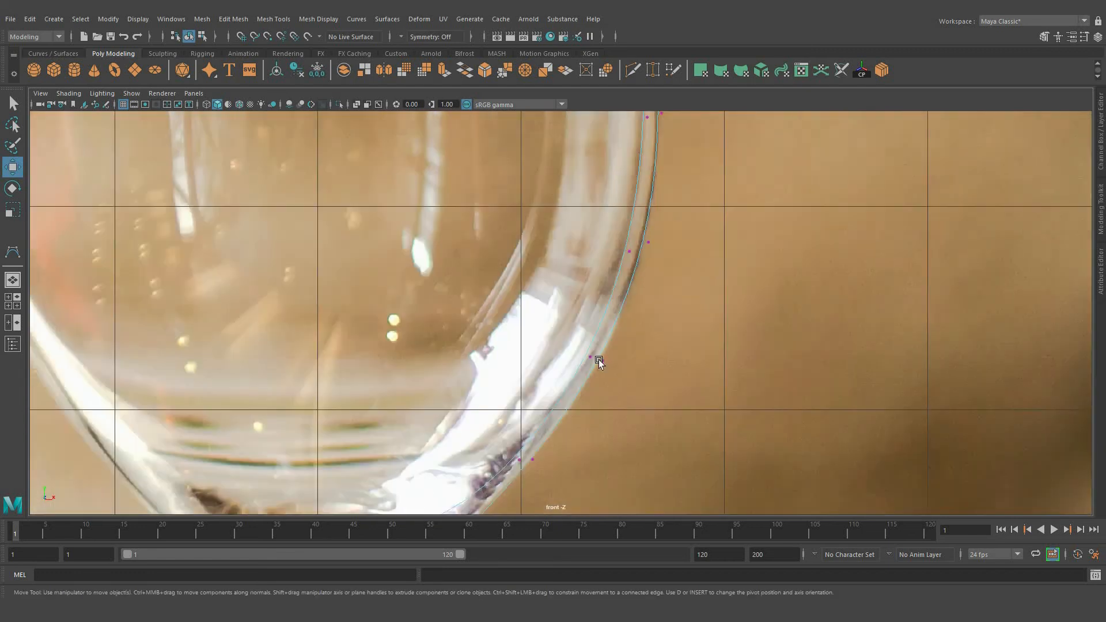
{"action": "right_click_drag", "start_coordinate": [599, 361], "coordinate": [609, 354], "text": "alt"}
{"action": "left_click", "coordinate": [595, 361]}
{"action": "left_click_drag", "start_coordinate": [613, 343], "coordinate": [610, 341]}
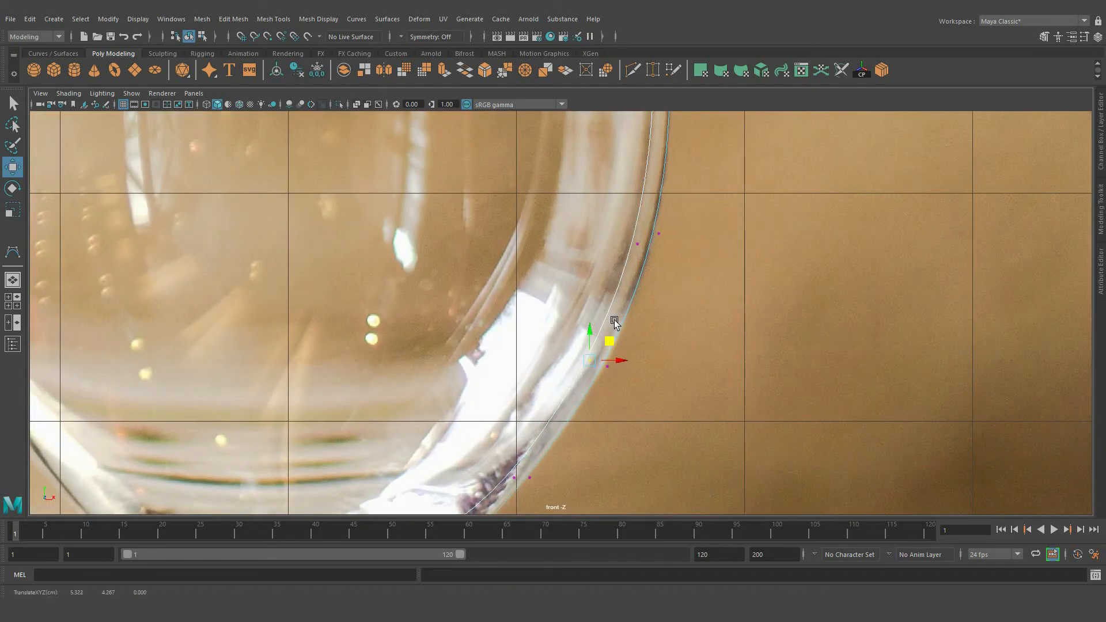
Step: Adjust the two inner vertices curving towards the bottom of the bowl to smooth the inner profile
{"action": "middle_click_drag", "start_coordinate": [524, 486], "coordinate": [589, 343], "text": "alt"}
{"action": "left_click", "coordinate": [590, 347]}
{"action": "left_click_drag", "start_coordinate": [599, 317], "coordinate": [597, 315]}
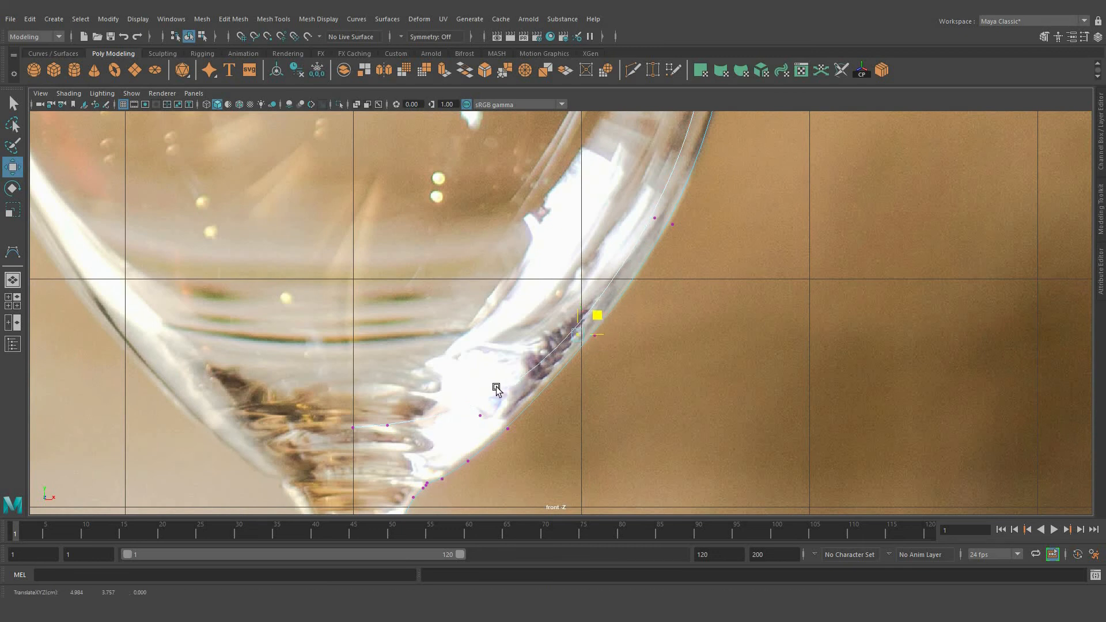
{"action": "middle_click_drag", "start_coordinate": [502, 399], "coordinate": [563, 367], "text": "alt"}
{"action": "left_click", "coordinate": [540, 383]}
{"action": "left_click_drag", "start_coordinate": [559, 364], "coordinate": [557, 362]}
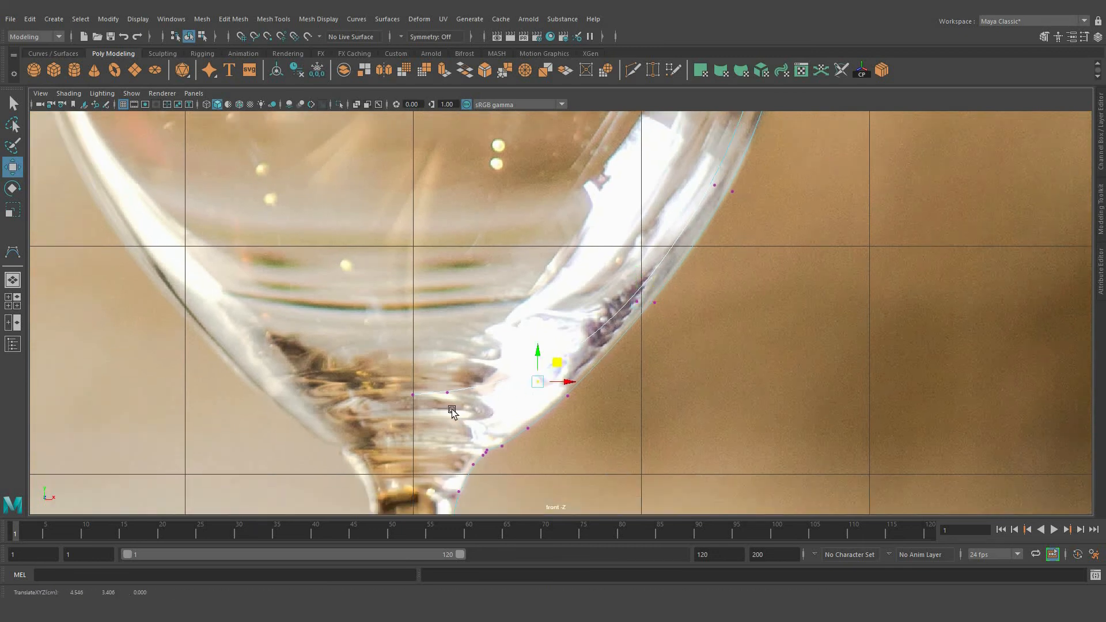
Step: Level the last two vertices of the bowl's inner floor and snap the end vertex to the glass's centre axis
{"action": "left_click_drag", "start_coordinate": [458, 409], "coordinate": [404, 382]}
{"action": "key", "text": "r"}
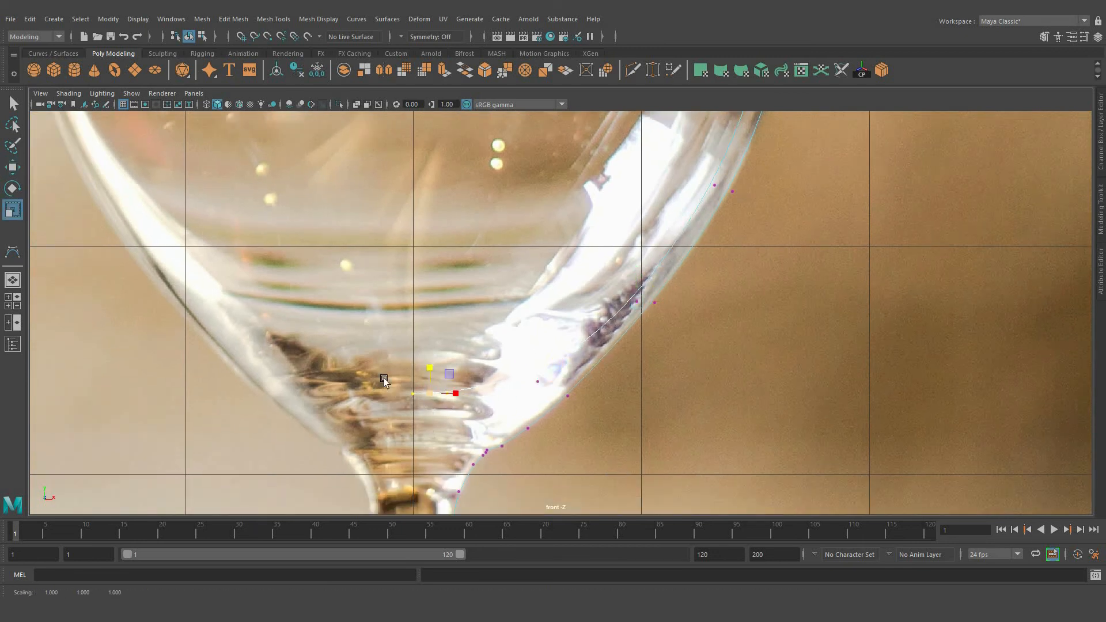
{"action": "scroll", "coordinate": [414, 402], "scroll_direction": "up", "scroll_amount": 1}
{"action": "key", "text": "w"}
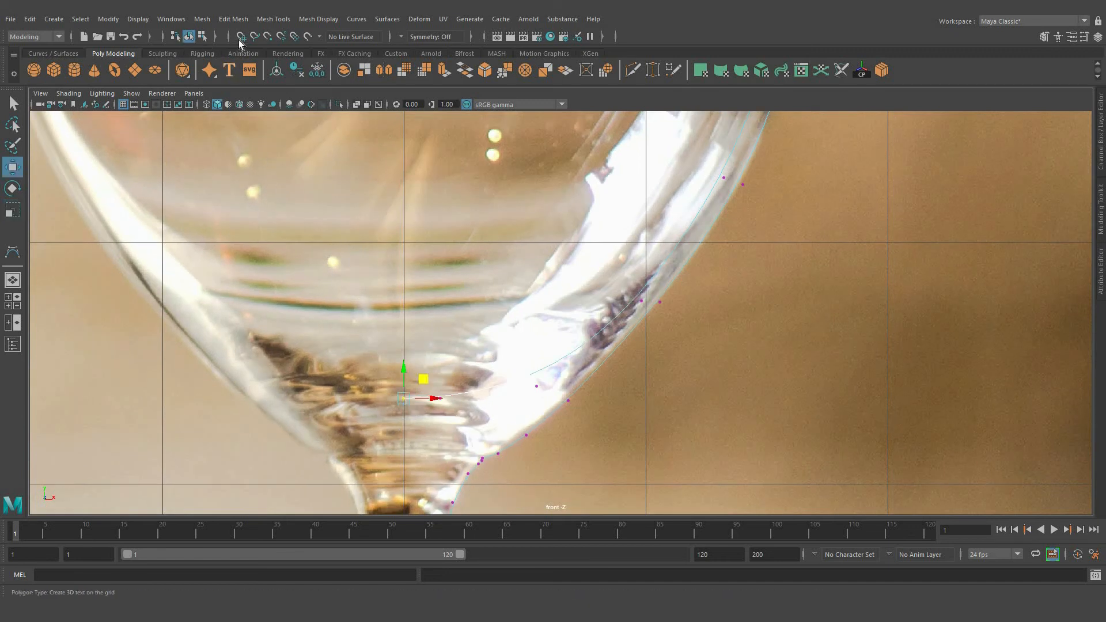
{"action": "key", "text": "x"}
{"action": "left_click", "coordinate": [436, 399]}
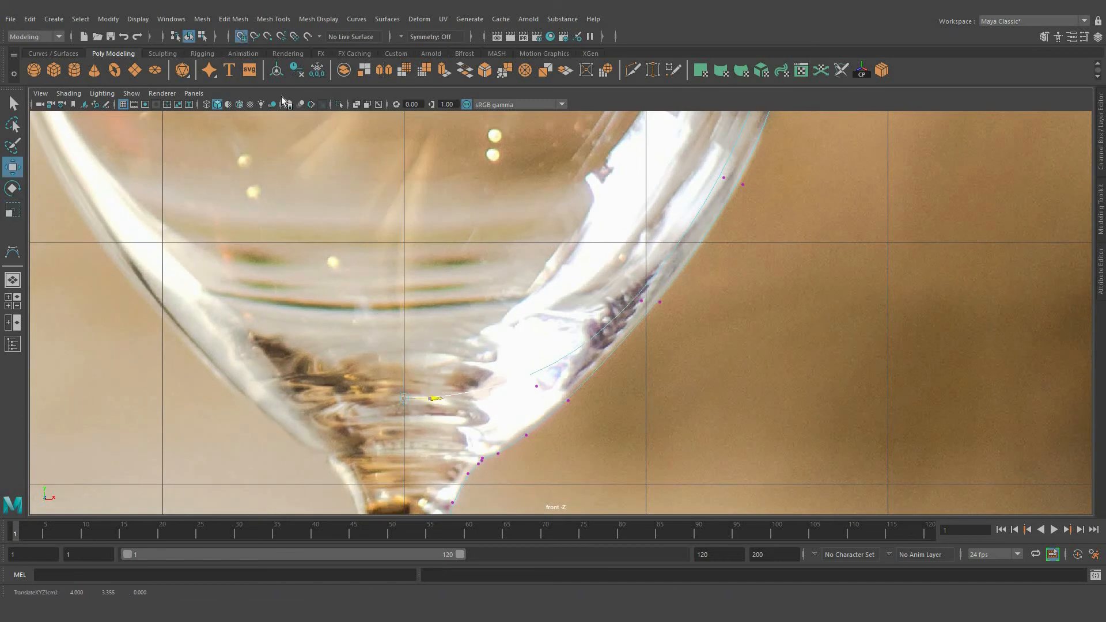
Step: Return to object mode and show the finished glass curve beside the bottle in the perspective view
{"action": "scroll", "coordinate": [424, 390], "scroll_direction": "down", "scroll_amount": 5}
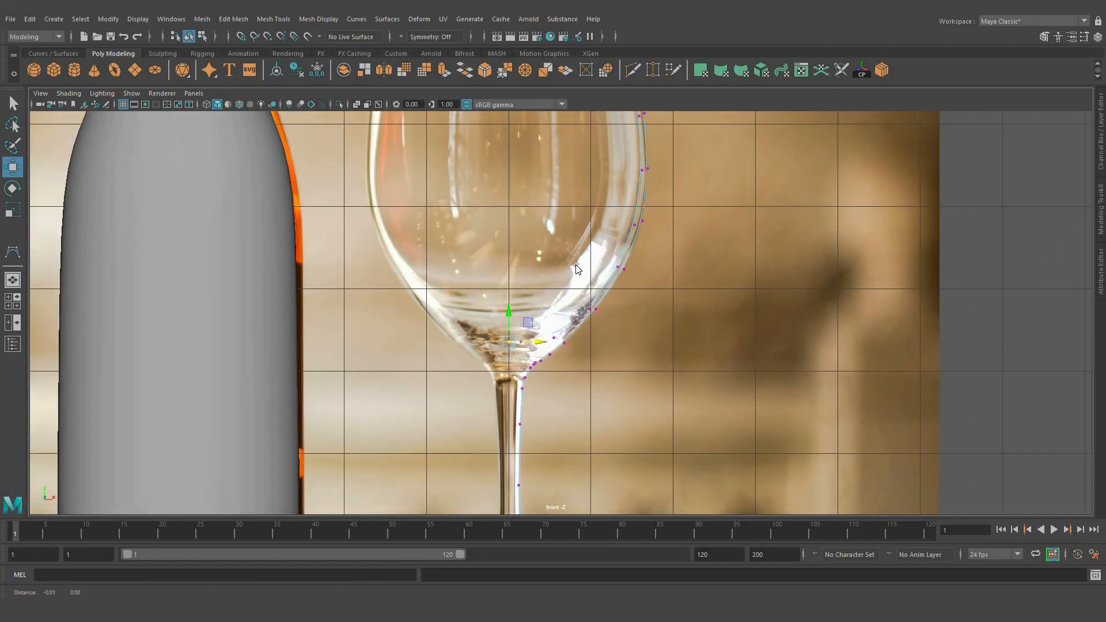
{"action": "right_click_drag", "start_coordinate": [568, 266], "coordinate": [564, 347]}
{"action": "scroll", "coordinate": [576, 346], "scroll_direction": "down", "scroll_amount": 4}
{"action": "key", "text": "space"}
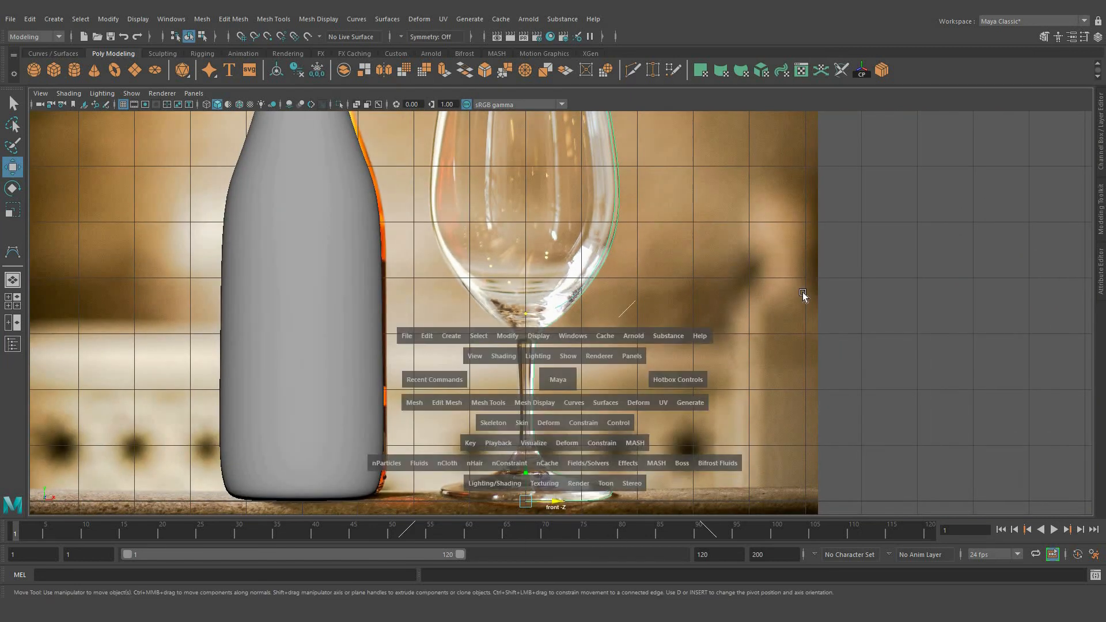
{"action": "key", "text": "space"}
{"action": "scroll", "coordinate": [695, 419], "scroll_direction": "down", "scroll_amount": 1}
{"action": "left_click_drag", "start_coordinate": [695, 419], "coordinate": [682, 344], "text": "alt"}
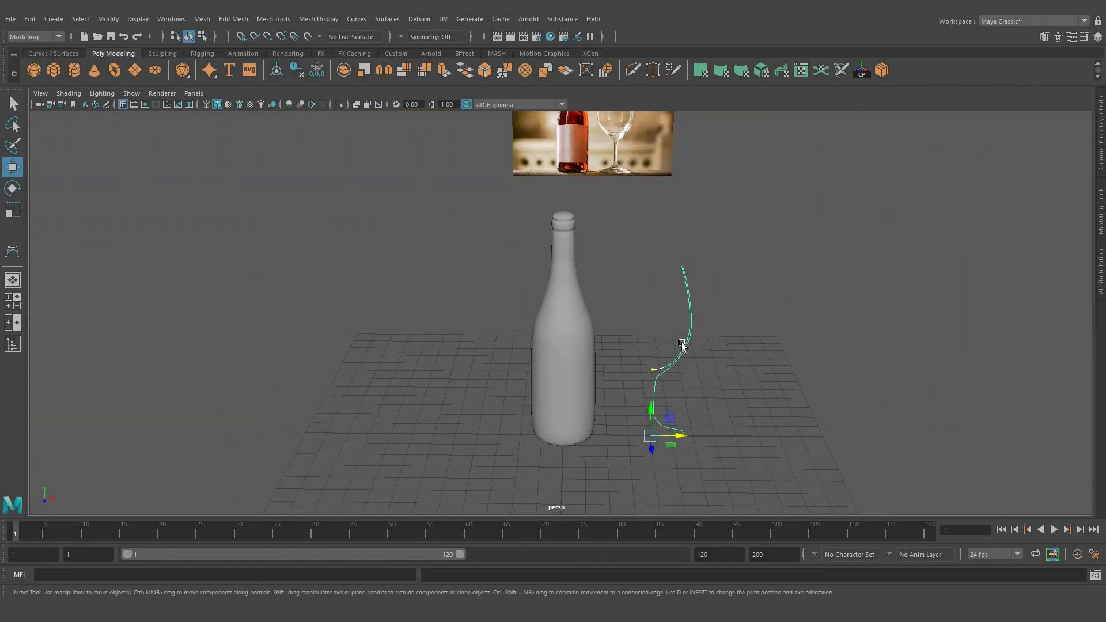
Step: Revolve the glass profile curve into a wine glass surface and reverse its normals
{"action": "left_click_drag", "start_coordinate": [538, 311], "coordinate": [552, 301], "text": "alt"}
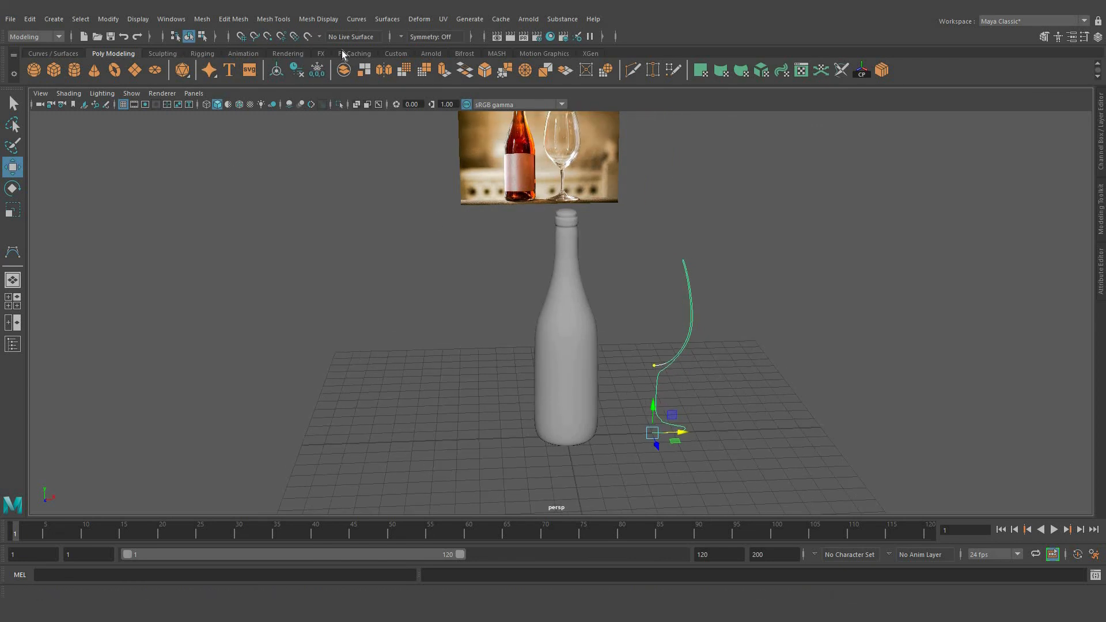
{"action": "left_click", "coordinate": [398, 19]}
{"action": "left_click", "coordinate": [428, 70]}
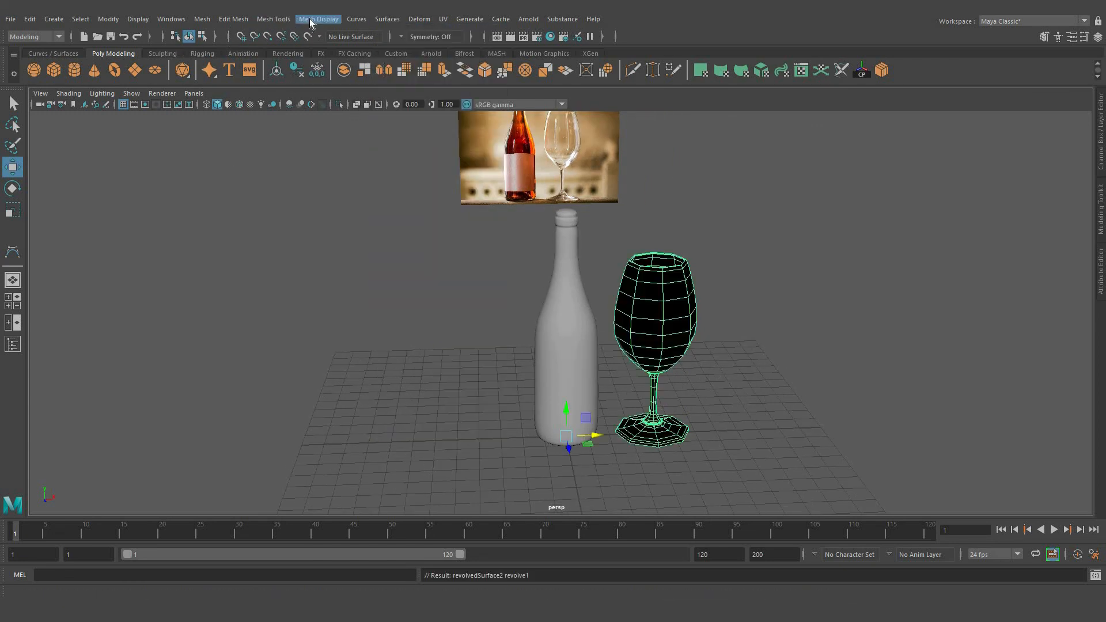
{"action": "left_click", "coordinate": [344, 79]}
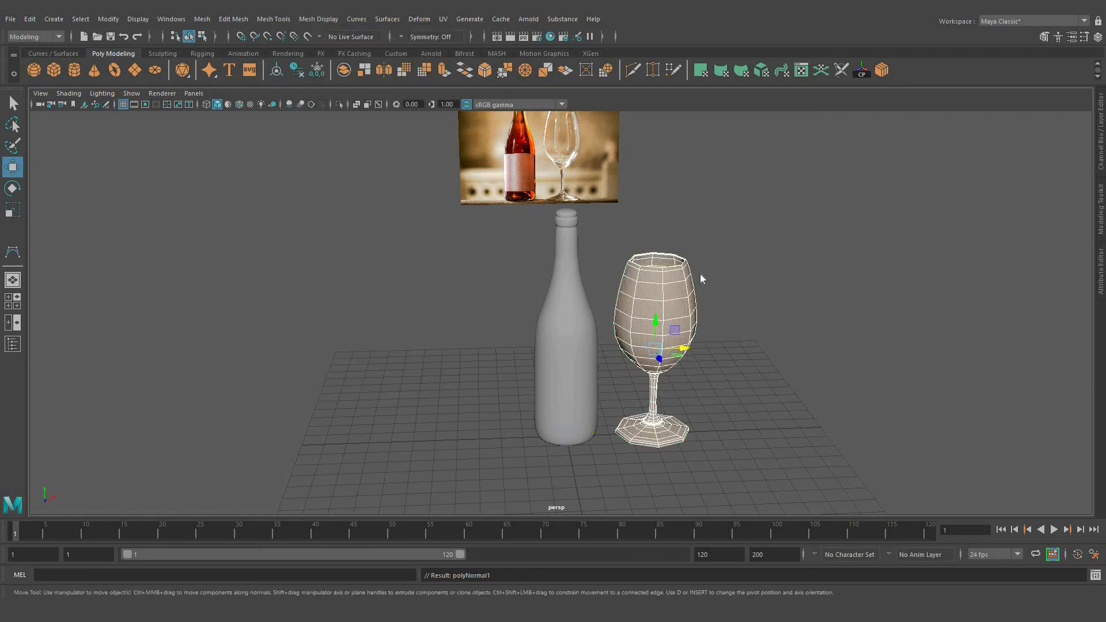
Step: Return the wine glass to object mode and display it with smooth mesh preview
{"action": "right_click", "coordinate": [652, 292]}
{"action": "left_click_drag", "start_coordinate": [651, 338], "coordinate": [635, 335], "text": "alt"}
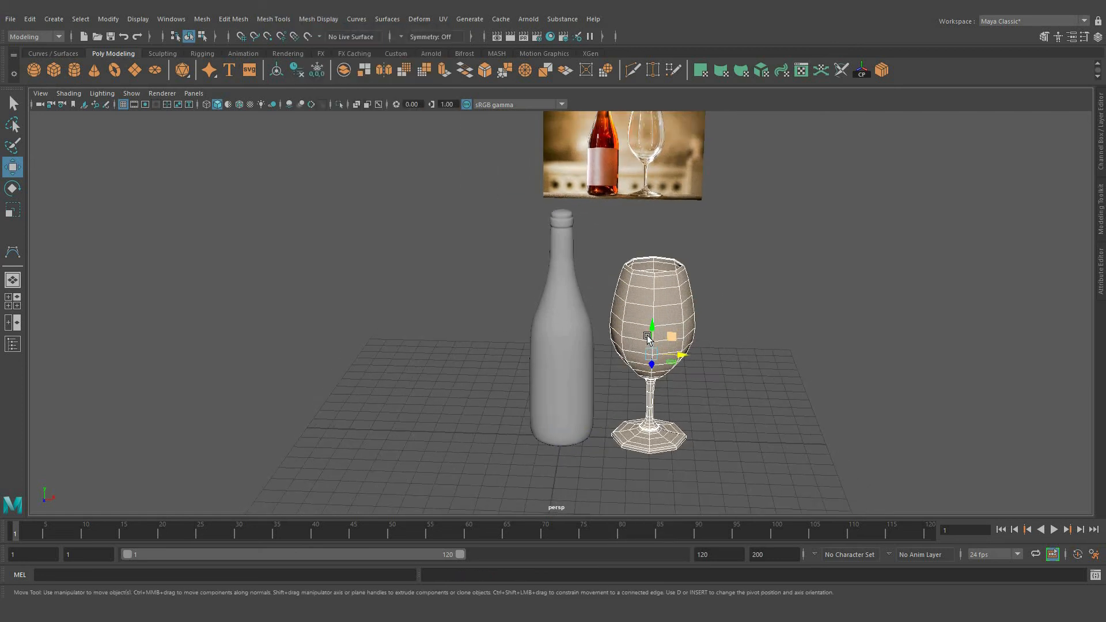
{"action": "key", "text": "3"}
{"action": "scroll", "coordinate": [710, 337], "scroll_direction": "up", "scroll_amount": 2}
{"action": "left_click", "coordinate": [673, 347]}
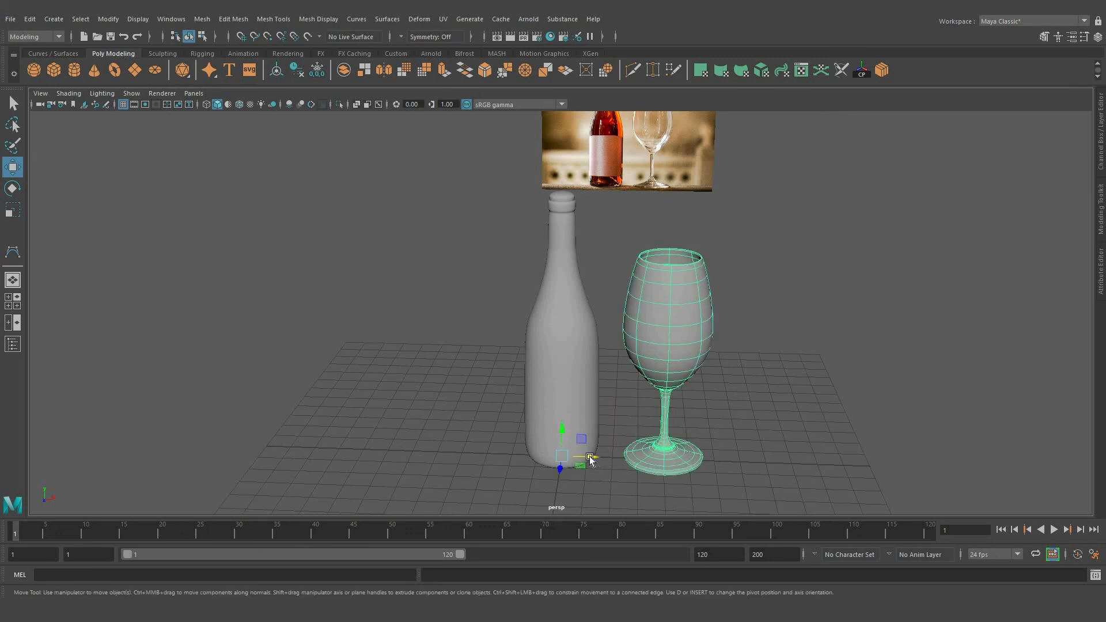
Step: Centre the wine glass's pivot and move the glass away from its profile curve
{"action": "left_click", "coordinate": [861, 70]}
{"action": "left_click_drag", "start_coordinate": [698, 362], "coordinate": [886, 366]}
{"action": "left_click_drag", "start_coordinate": [673, 292], "coordinate": [874, 322]}
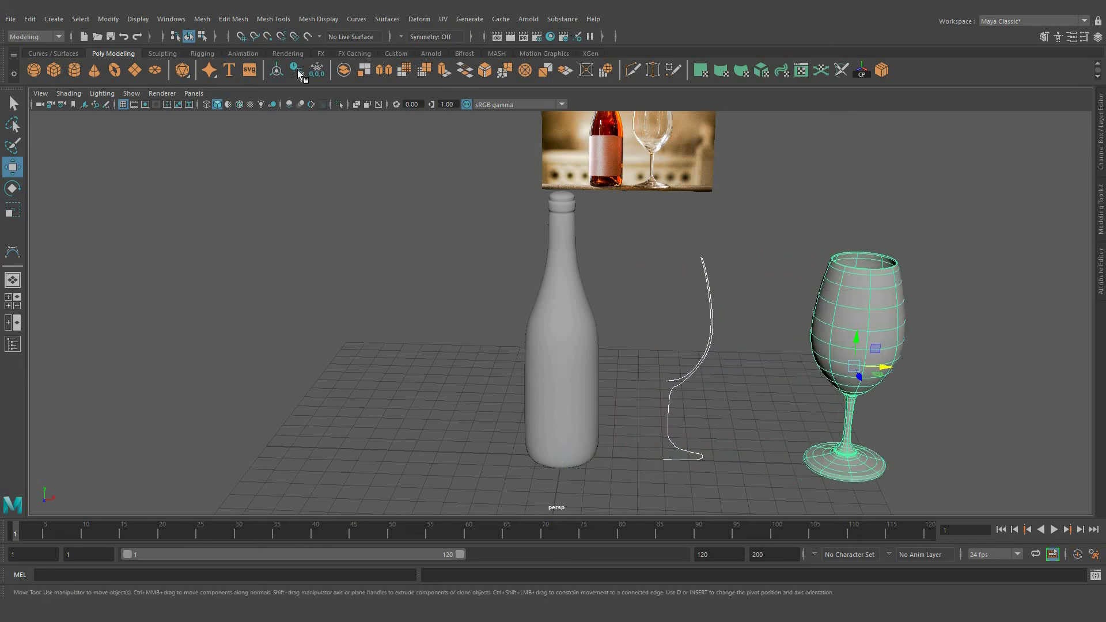
Step: Delete the leftover profile curve of the glass
{"action": "left_click", "coordinate": [728, 323]}
{"action": "left_click", "coordinate": [713, 323]}
{"action": "key", "text": "Delete"}
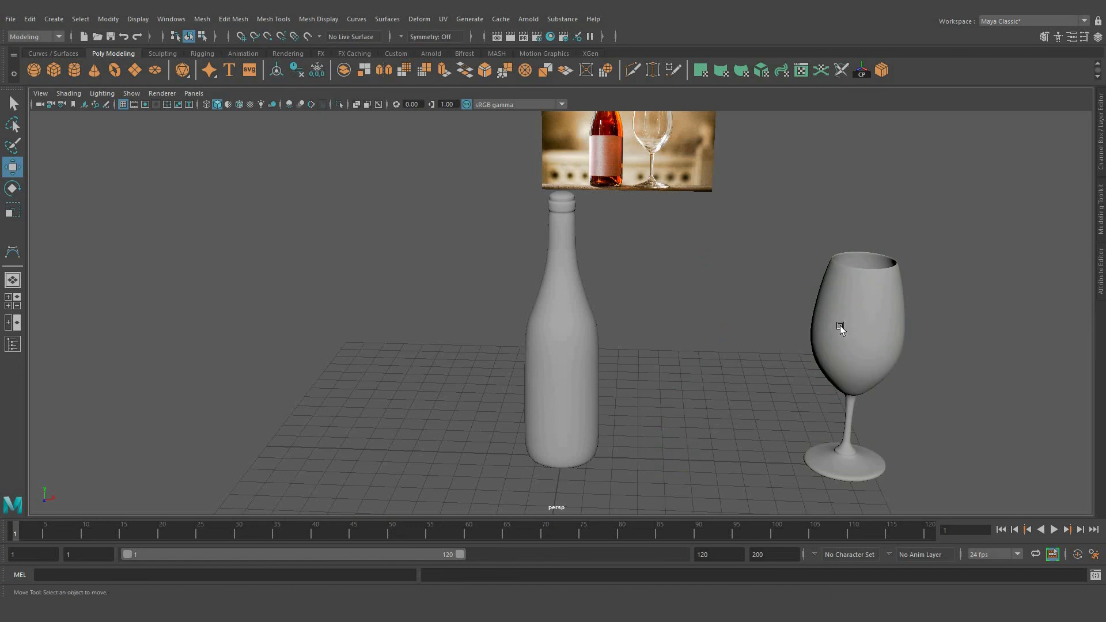
Step: Move the wine glass back to stand close beside the bottle and view both finished models
{"action": "left_click", "coordinate": [840, 327]}
{"action": "middle_click_drag", "start_coordinate": [710, 368], "coordinate": [367, 443]}
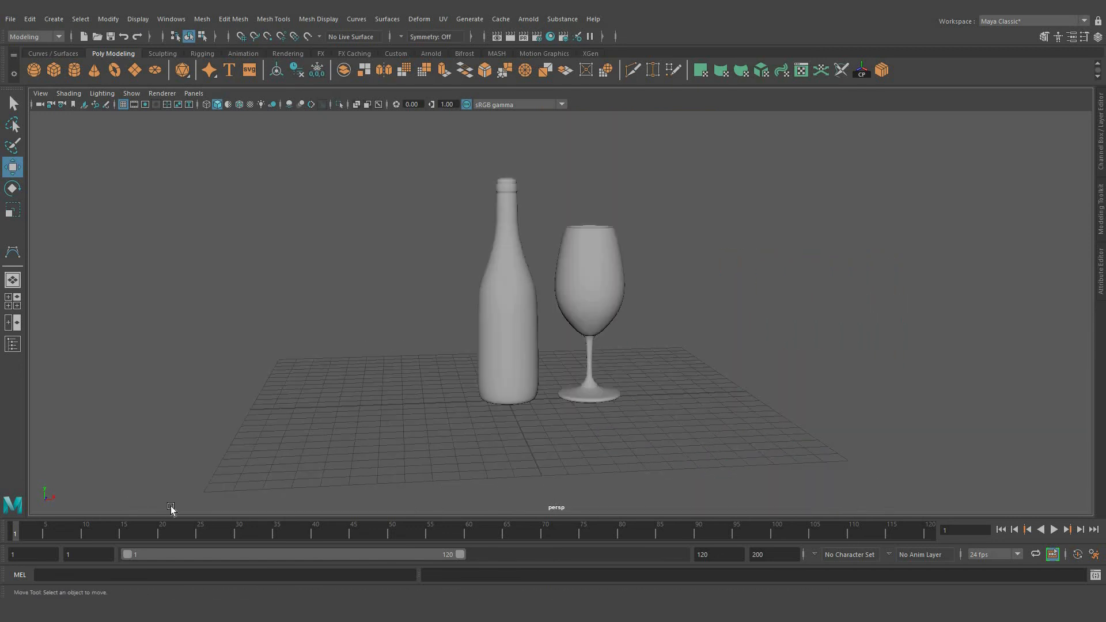
{"action": "left_click_drag", "start_coordinate": [171, 505], "coordinate": [632, 513], "text": "alt"}
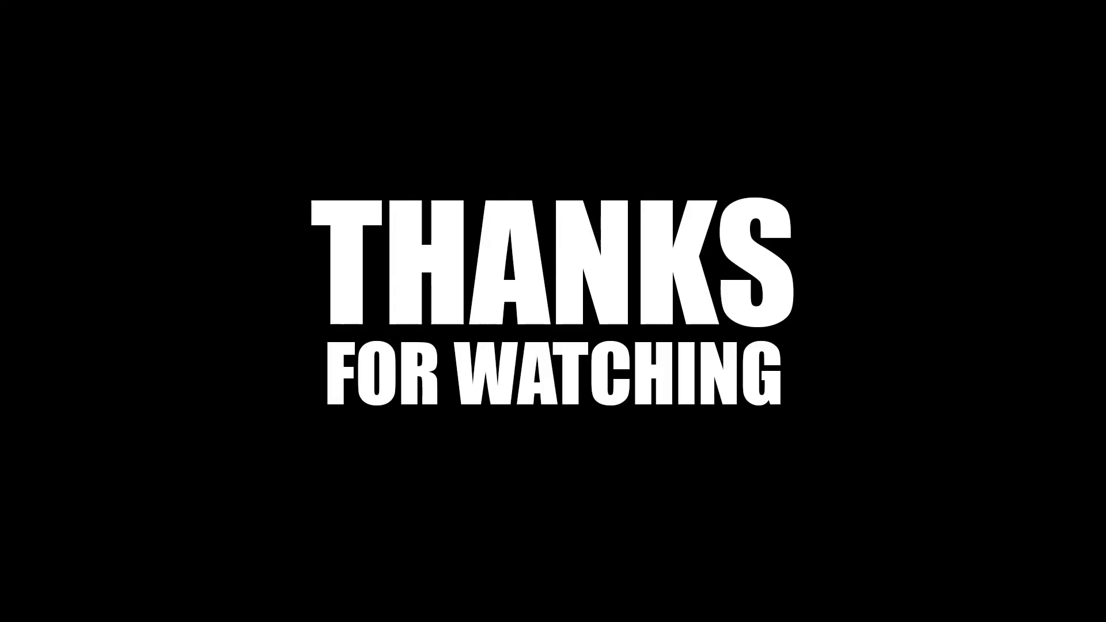